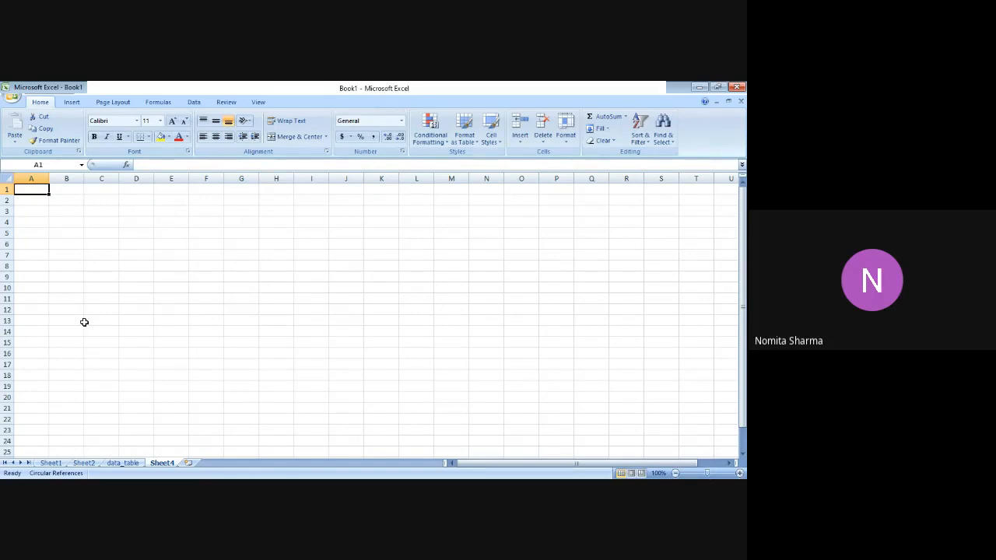
# Enter the label QTY in cell A1 with the value 0 beside it in B1.
pyautogui.write('QTY')
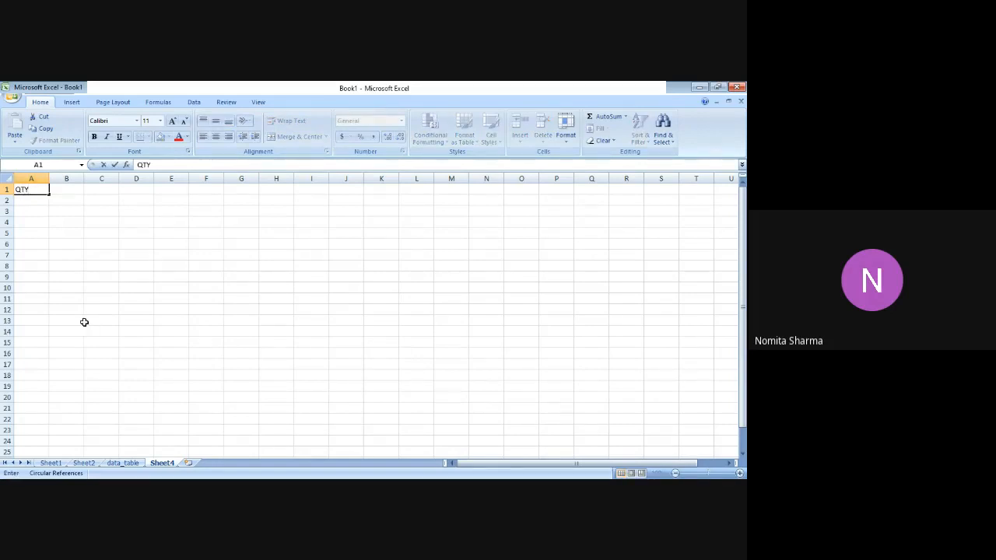
pyautogui.press('Return')
pyautogui.press('Up')
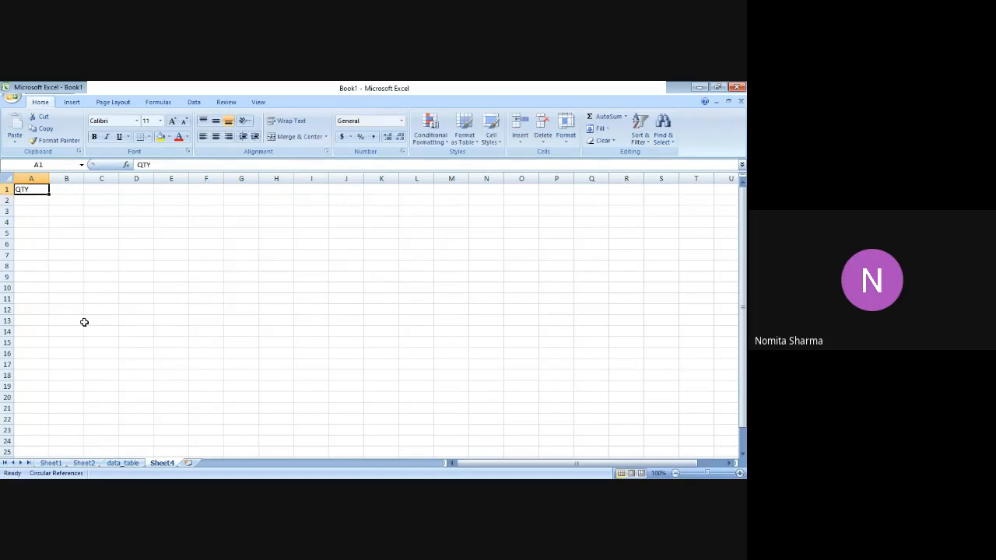
pyautogui.press('Down')
pyautogui.press('Up')
pyautogui.press('Right')
pyautogui.write('0')
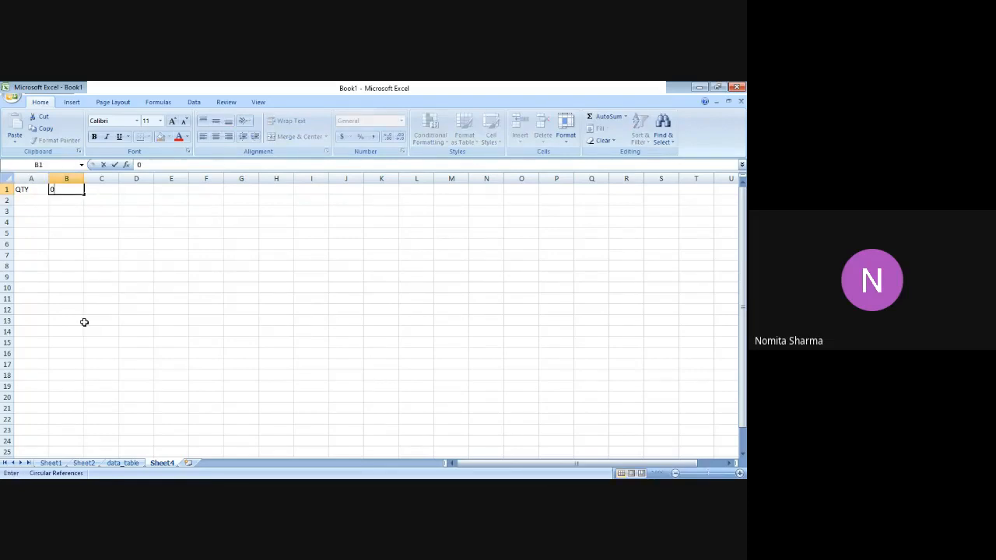
pyautogui.press('Return')
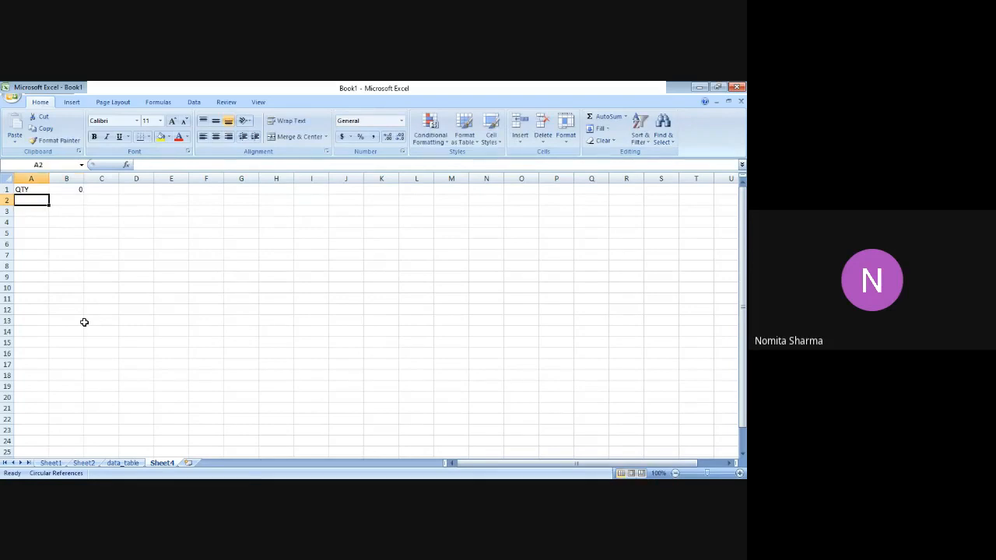
# Enter the label UNIT_PRICE in cell A3 with the value 4 in B3.
pyautogui.press('Down')
pyautogui.write('UNIT')
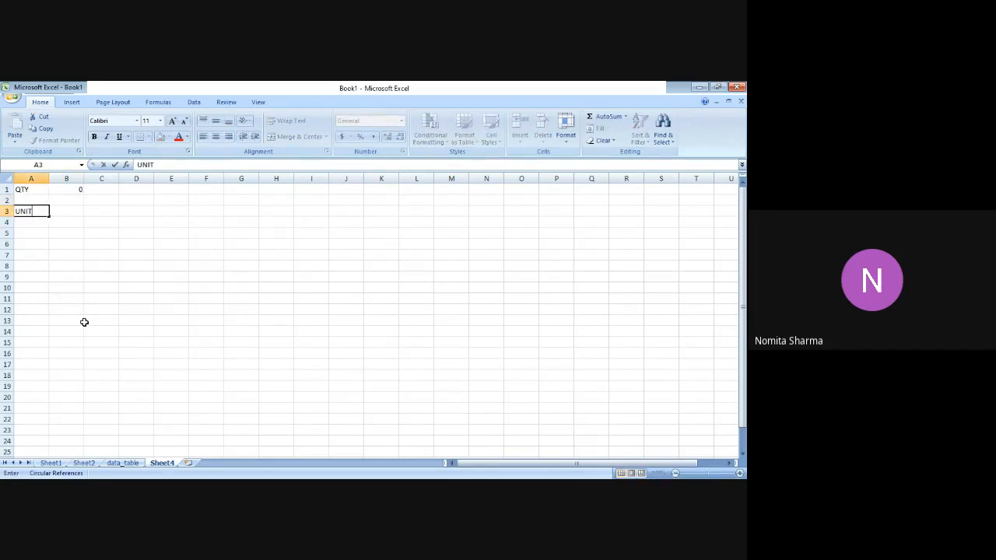
pyautogui.write('_PRICE')
pyautogui.press('Tab')
pyautogui.write('4')
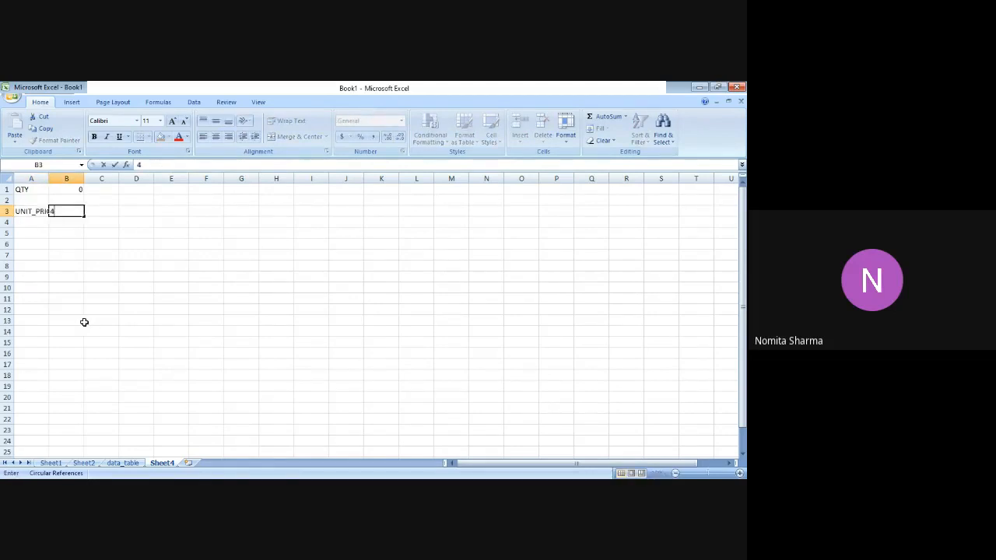
pyautogui.press('Return')
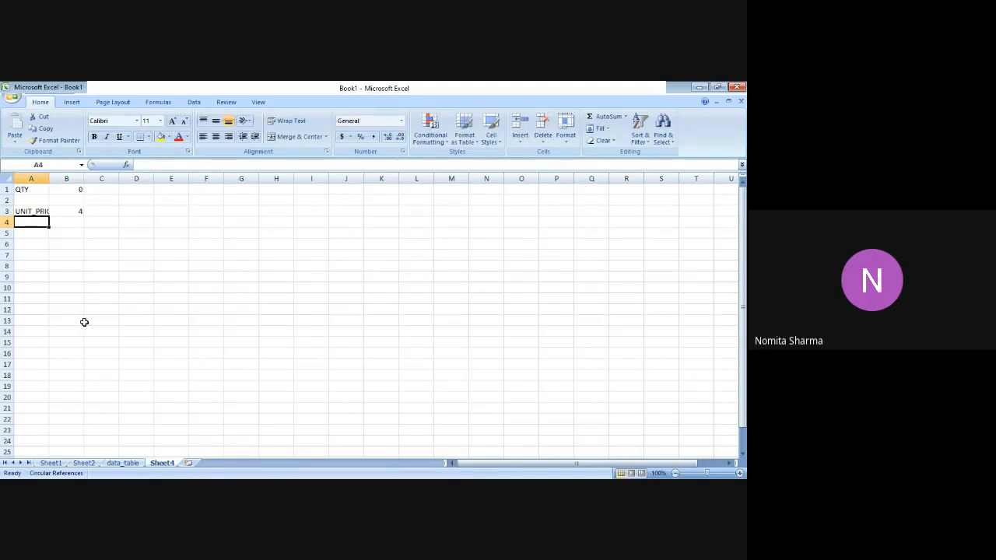
# Enter the label FC in cell A4 with the value 38000 in B4.
pyautogui.write('F')
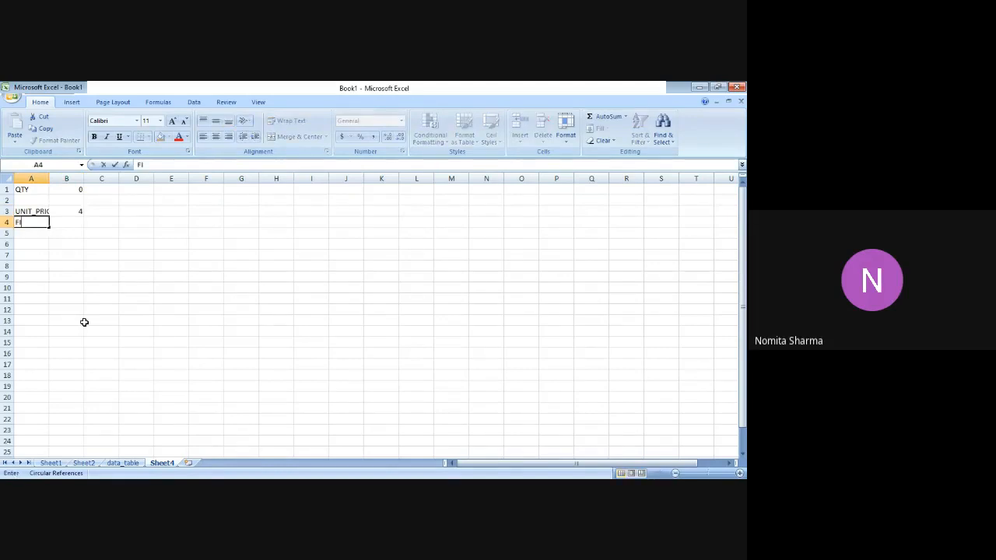
pyautogui.write('C')
pyautogui.press('Tab')
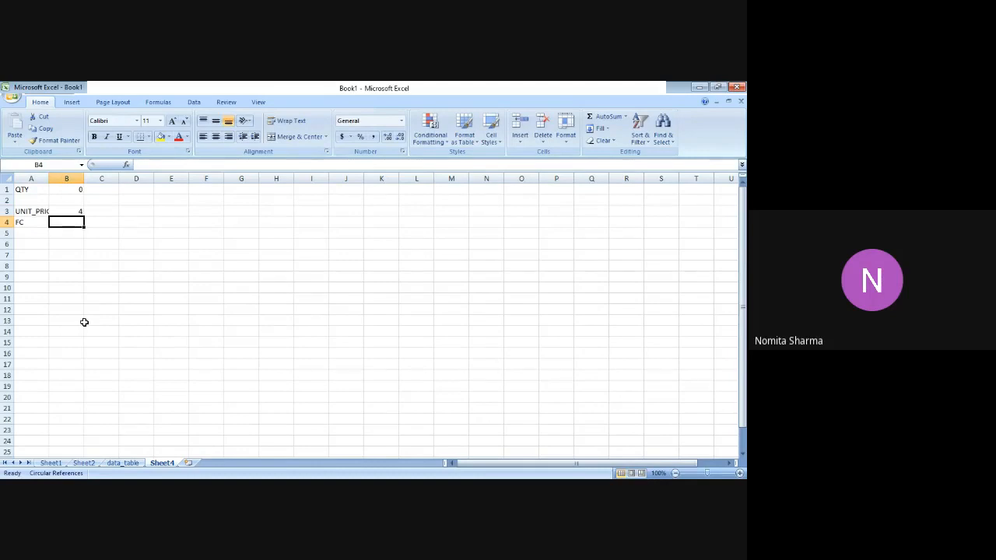
pyautogui.write('3840')
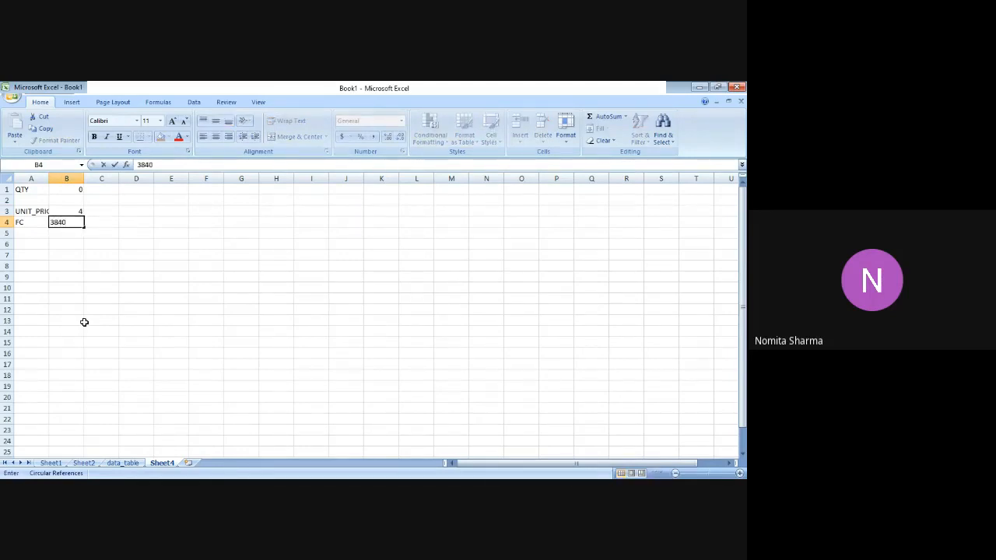
pyautogui.press('BackSpace')
pyautogui.press('BackSpace')
pyautogui.write('8000')
pyautogui.press('Return')
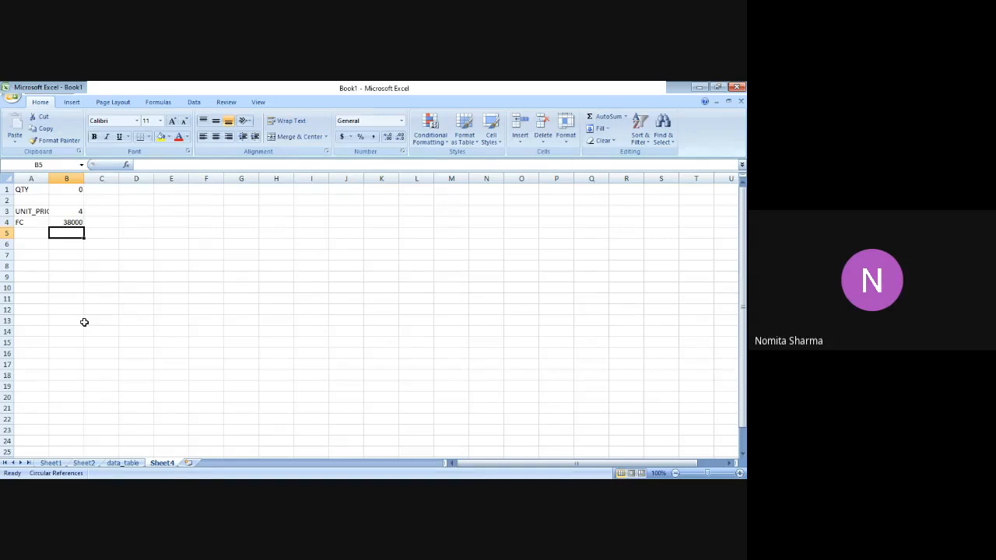
pyautogui.write('UNIT')
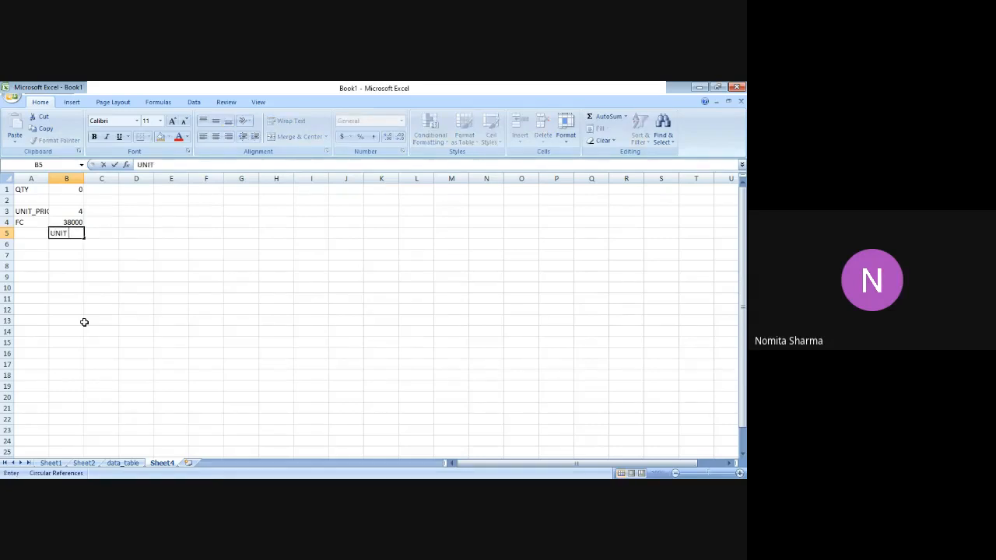
pyautogui.write(' COST')
pyautogui.press('Tab')
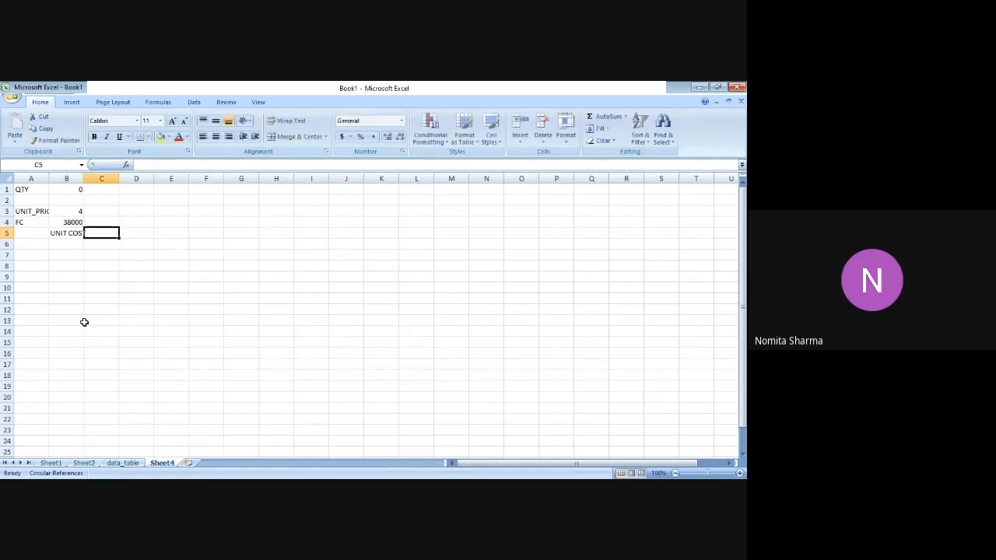
# Enter the label UNIT_COST in cell A5 with the value 3.5 in B5.
pyautogui.press('Left')
pyautogui.press('Left')
pyautogui.write('UNIT')
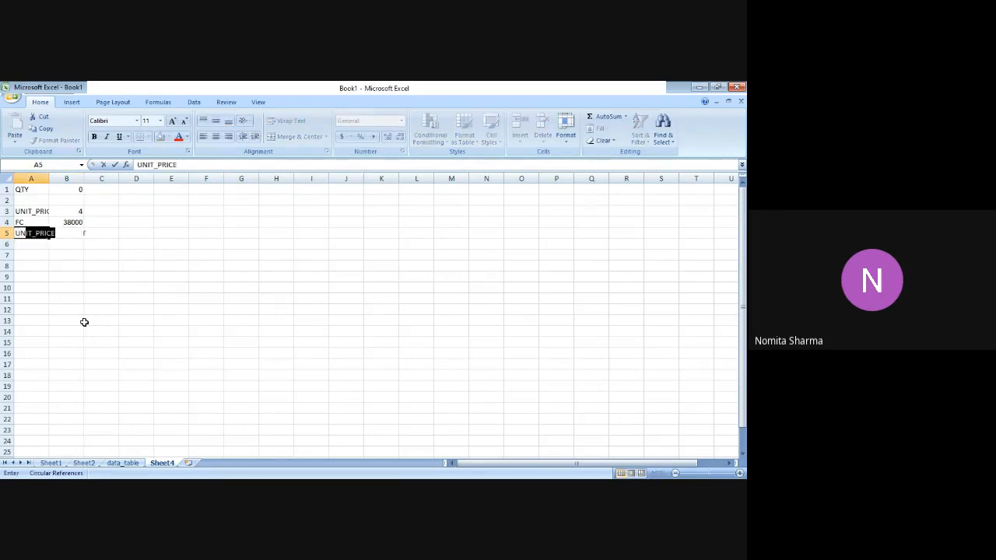
pyautogui.write('_COST')
pyautogui.press('Tab')
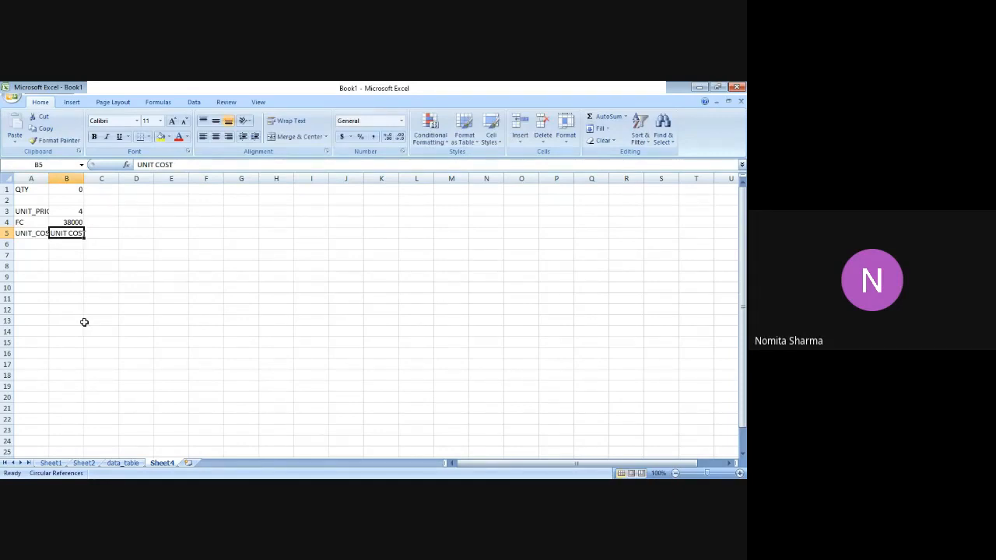
pyautogui.write('3.5')
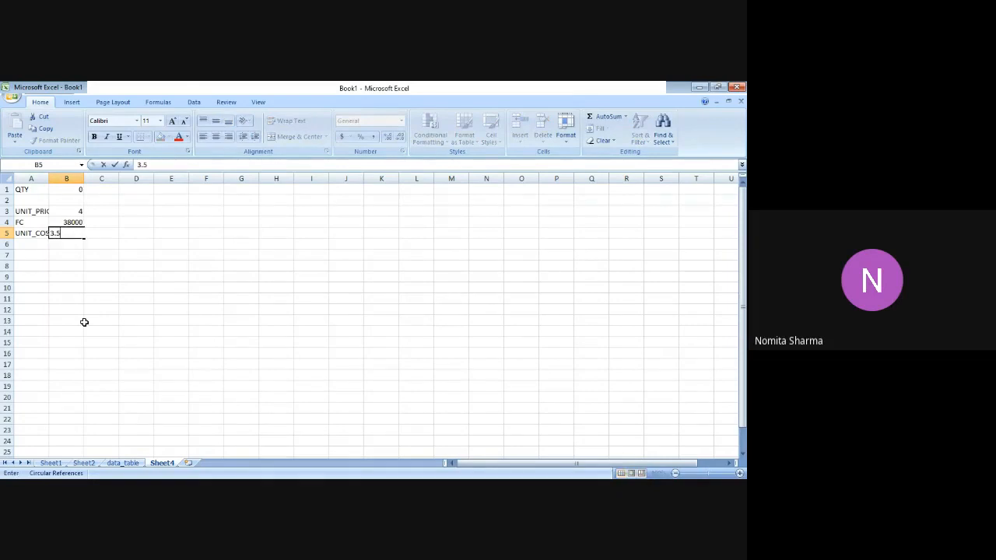
pyautogui.press('Return')
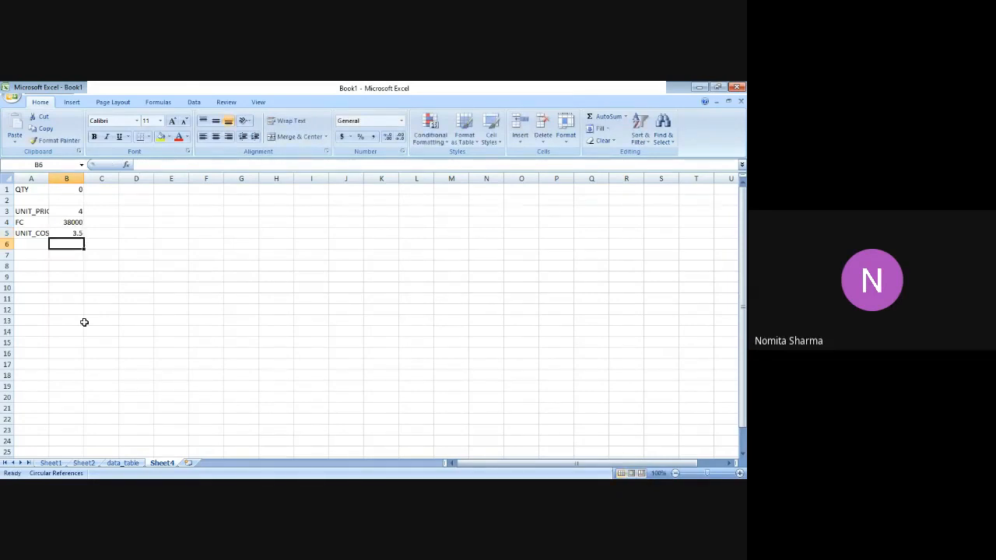
# Set the QTY value in cell B1 to 100.
pyautogui.press('Left')
pyautogui.press('Up')
pyautogui.press('Up')
pyautogui.press('Up')
pyautogui.press('Up')
pyautogui.press('Up')
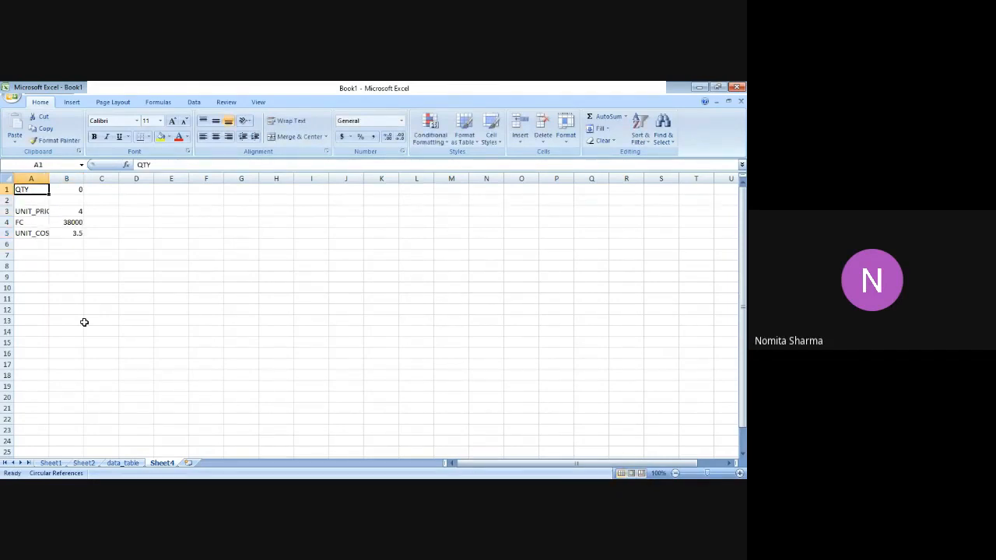
pyautogui.press('Right')
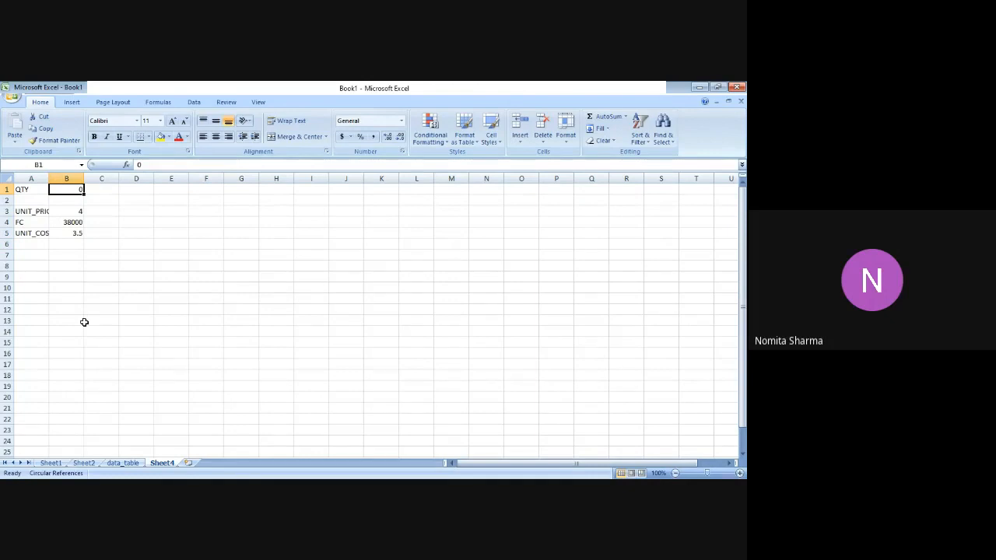
pyautogui.press('Down')
pyautogui.press('Down')
pyautogui.press('Left')
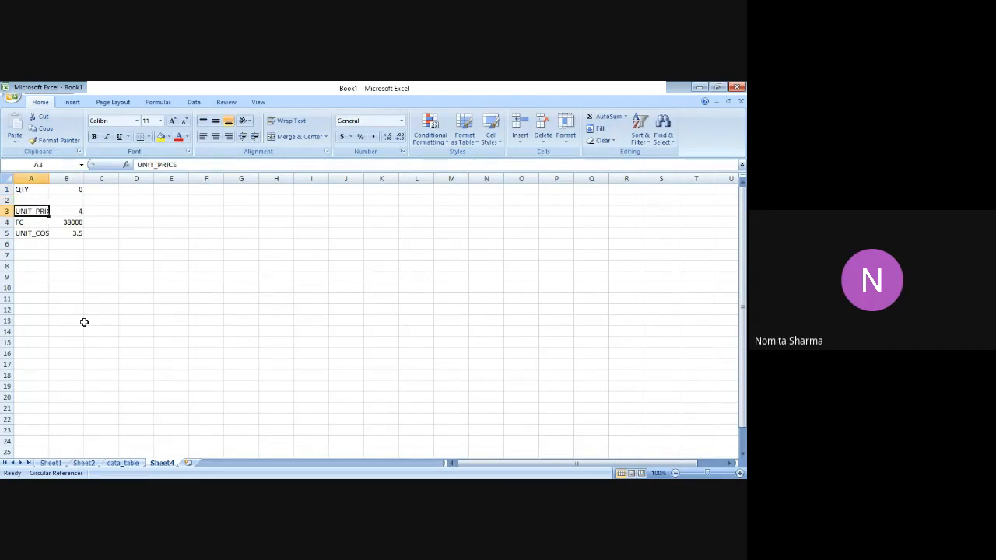
pyautogui.press('Up')
pyautogui.press('Up')
pyautogui.press('Right')
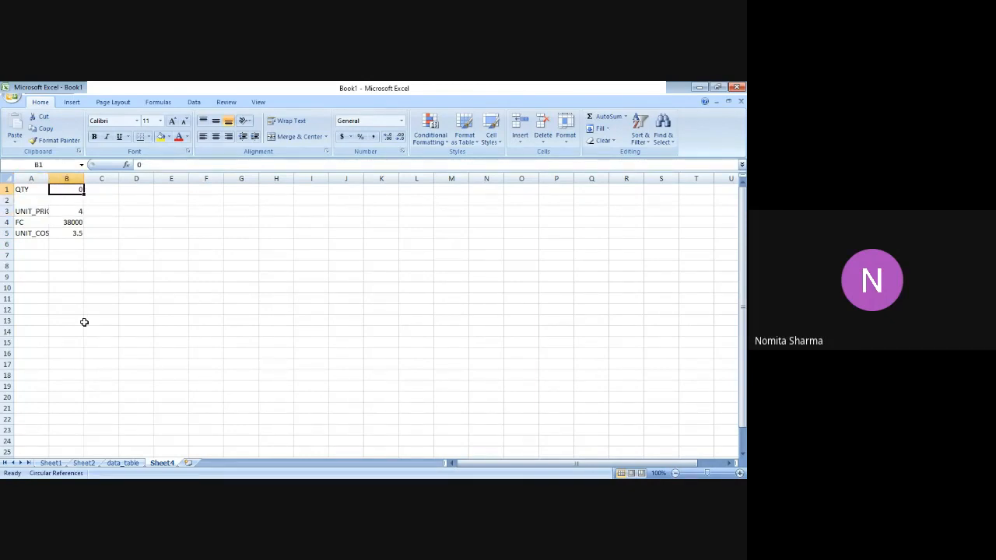
pyautogui.write('5')
pyautogui.press('BackSpace')
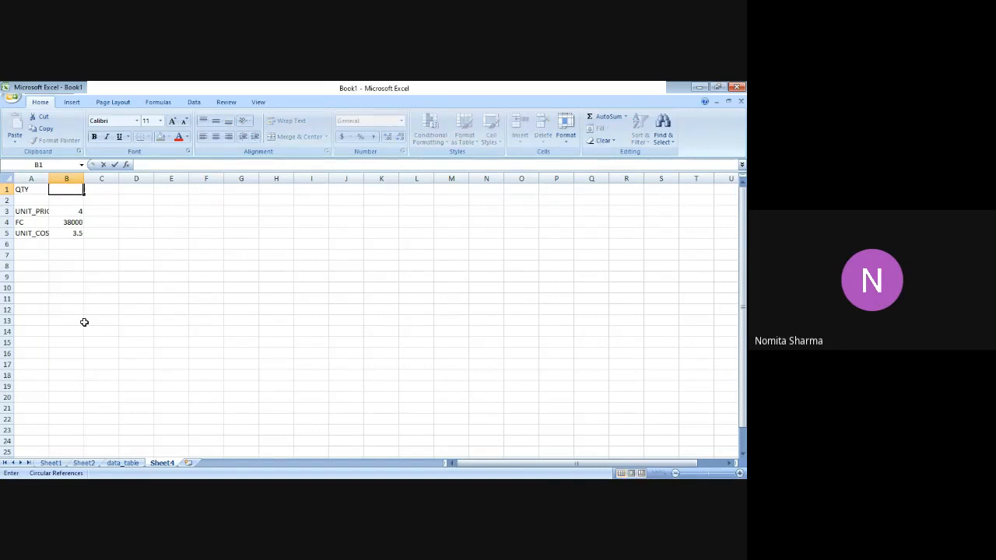
pyautogui.write('100')
pyautogui.press('Return')
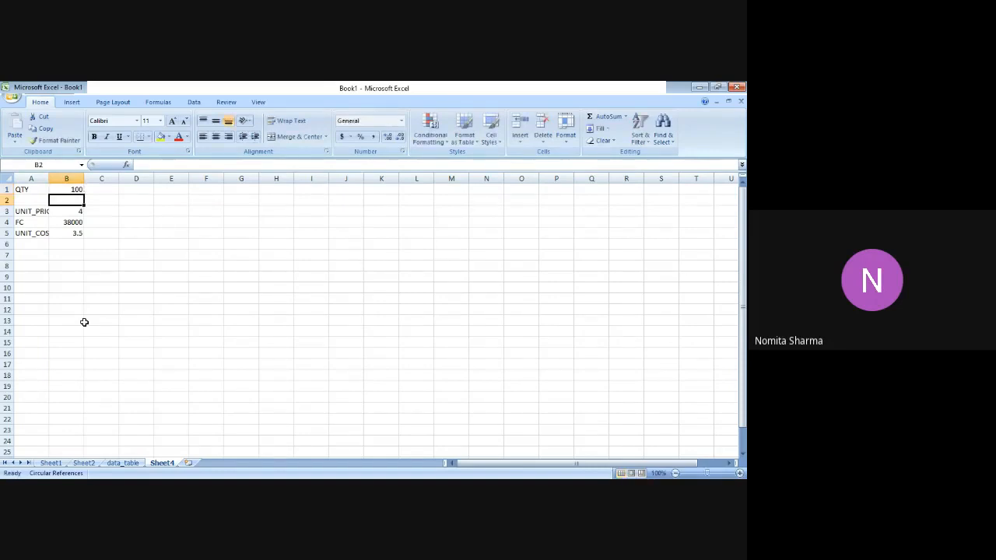
# Enter the label REVENUE in cell A7, leaving one empty row below the cost inputs.
pyautogui.press('Down')
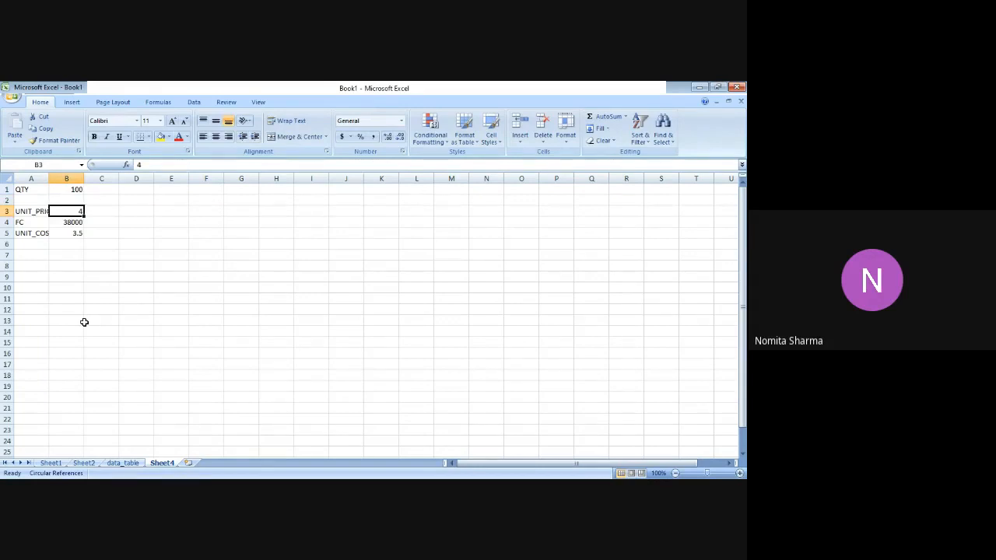
pyautogui.press('Down')
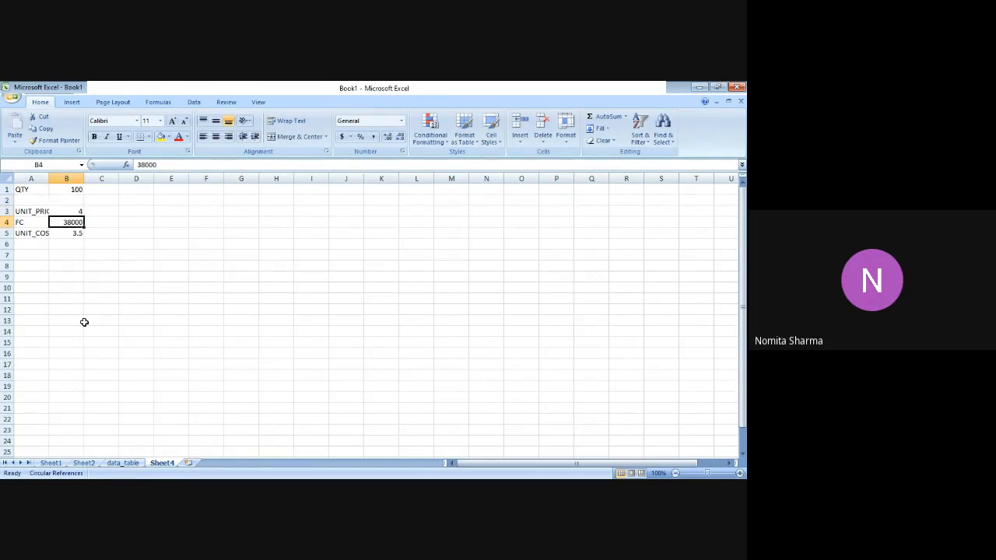
pyautogui.press('Down')
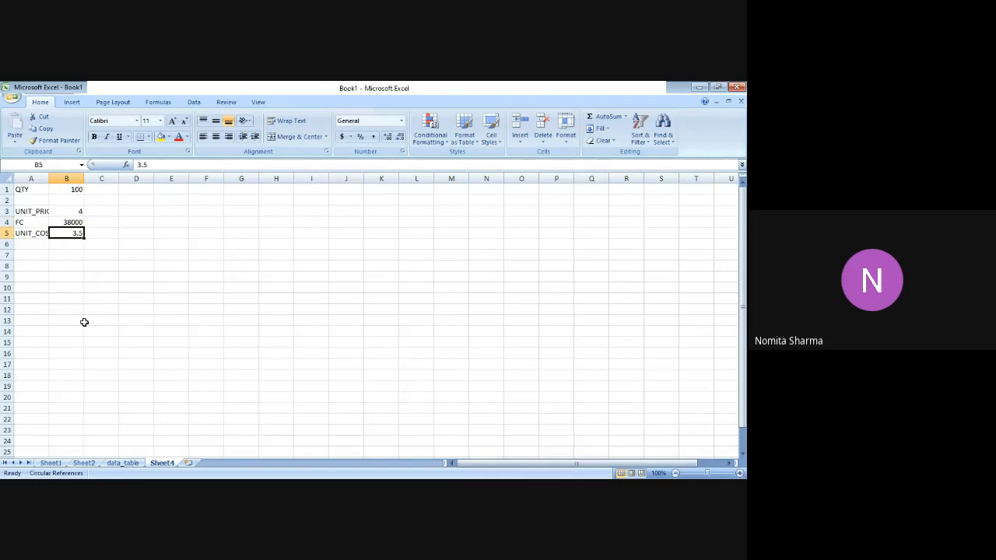
pyautogui.press('Left')
pyautogui.press('Down')
pyautogui.press('Down')
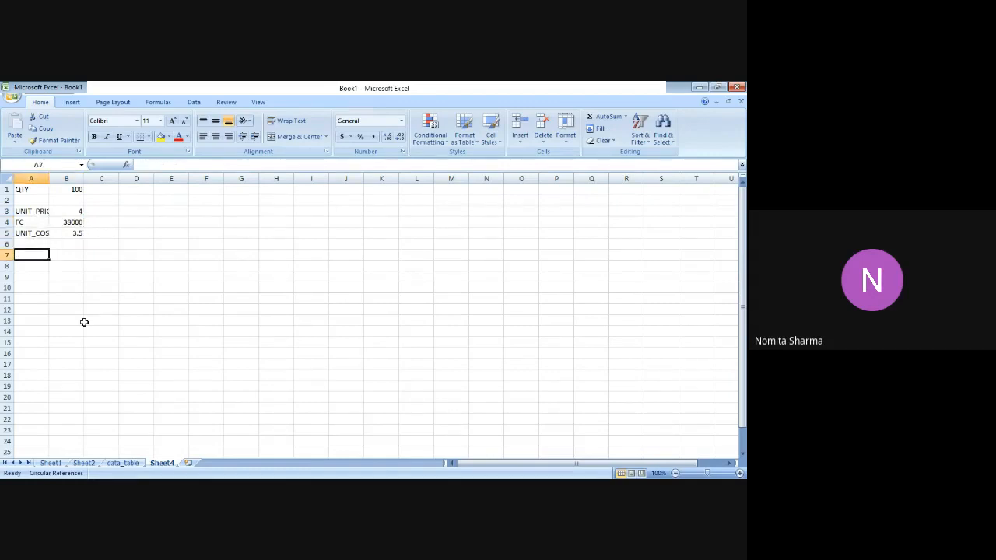
pyautogui.write('REVENUE')
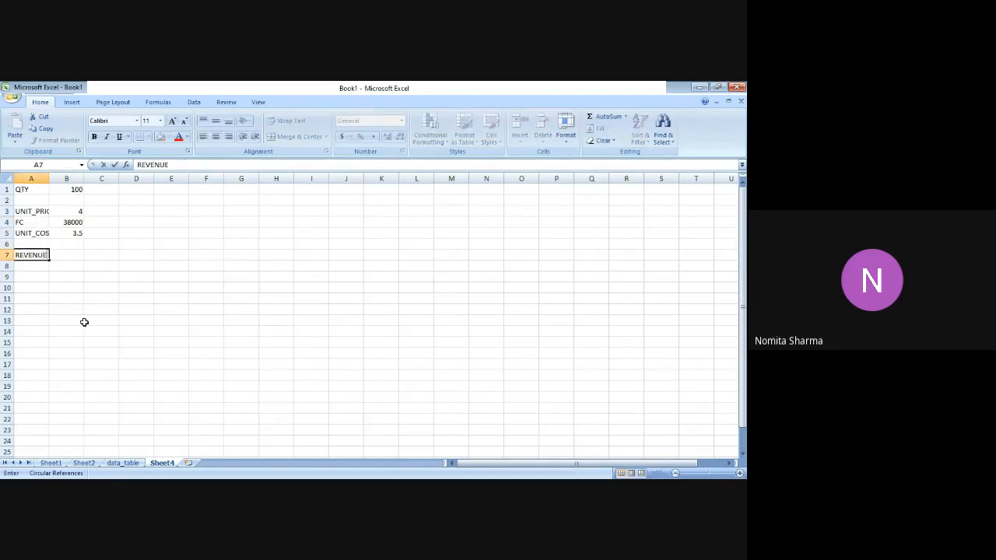
pyautogui.press('Return')
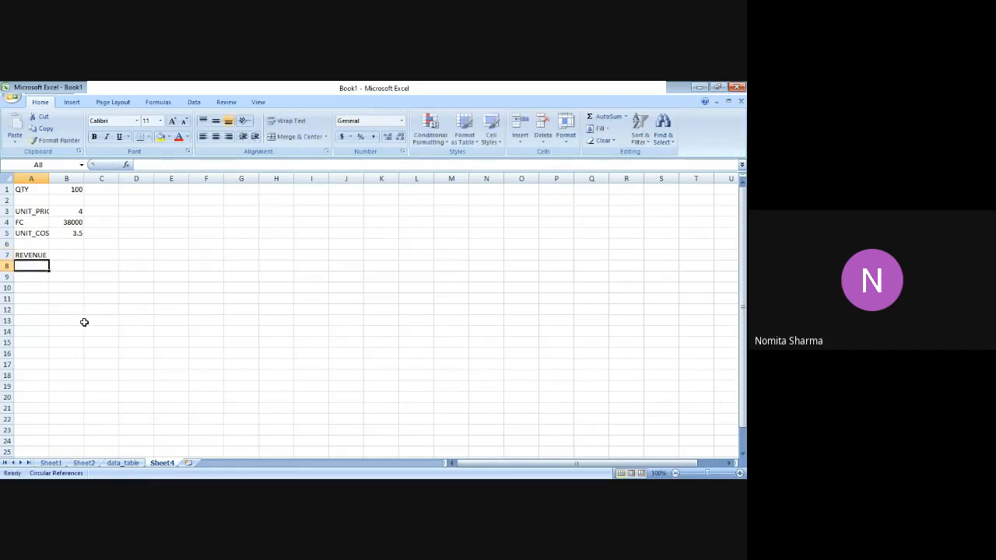
# Calculate the revenue in cell B7 as quantity times unit price with the formula =B1*B3.
pyautogui.press('Up')
pyautogui.press('Right')
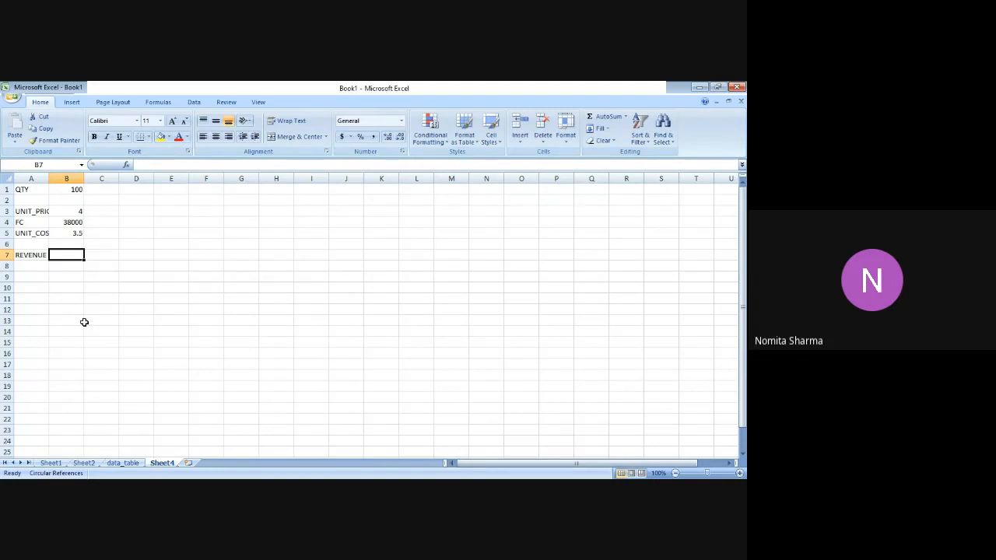
pyautogui.write('=')
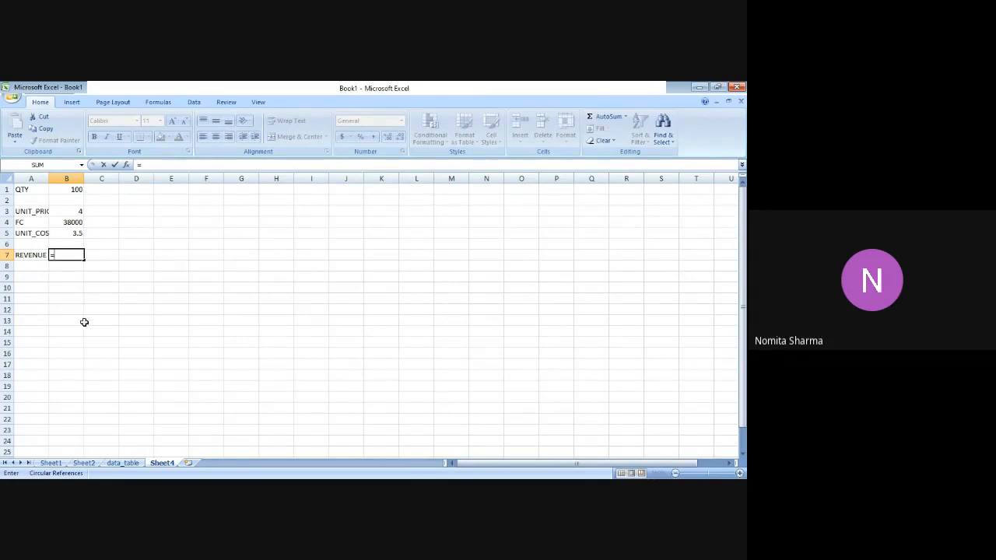
pyautogui.write('B1')
pyautogui.write('*B')
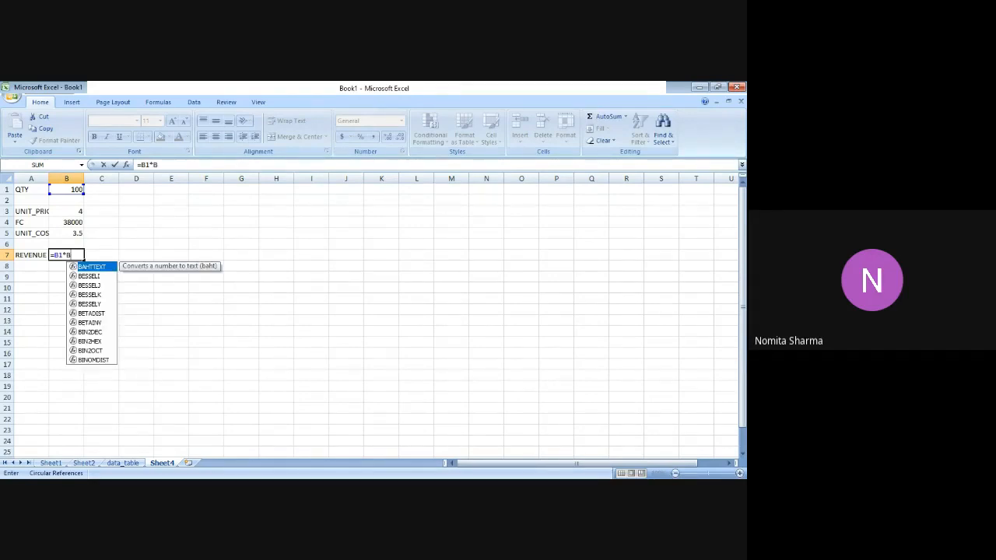
pyautogui.write('3')
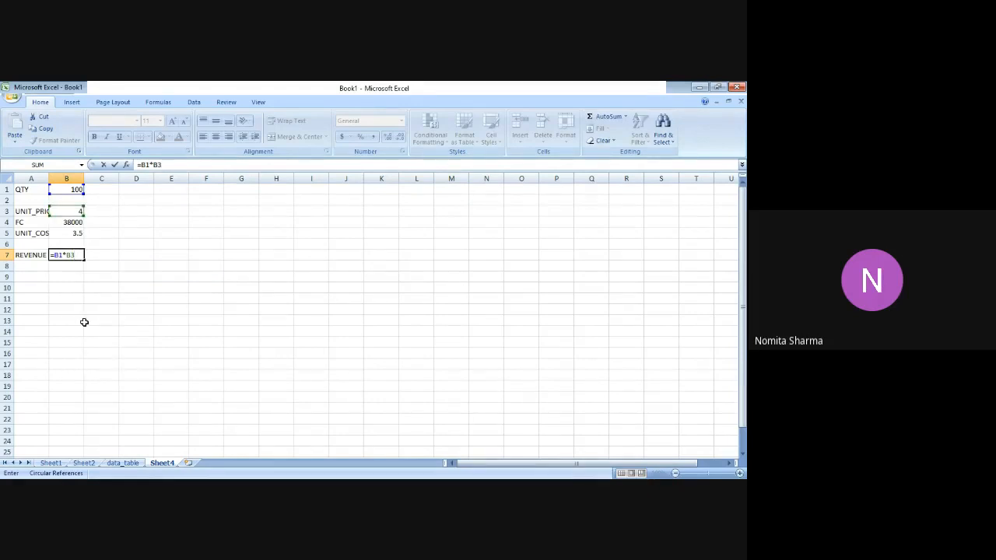
pyautogui.press('Return')
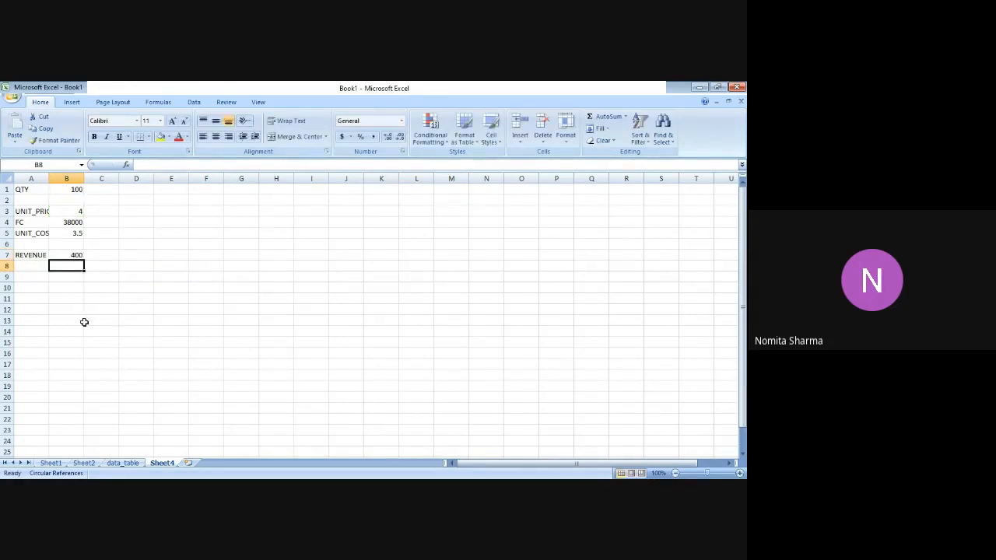
pyautogui.press('Left')
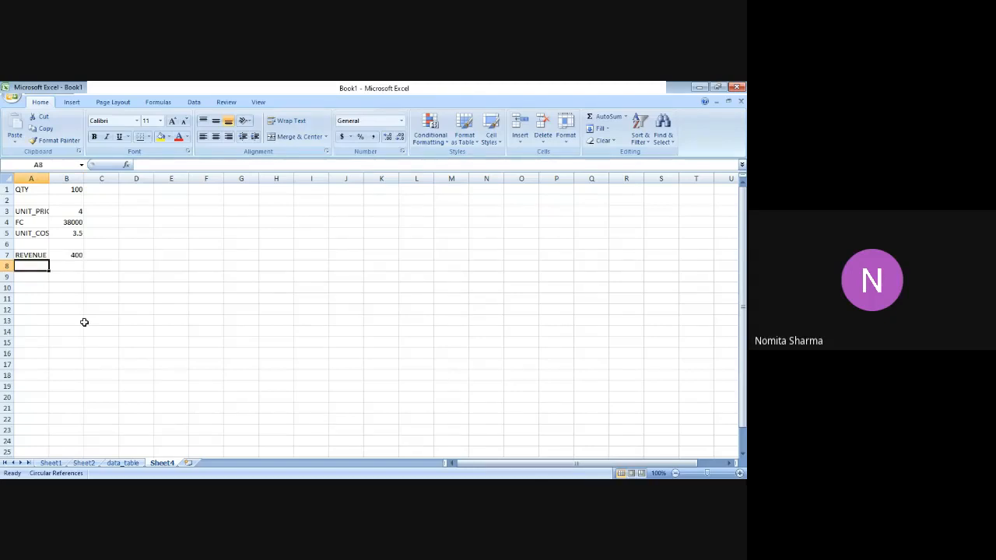
# Enter the label FC in cell A8 and the label VC in cell A9, directly below REVENUE.
pyautogui.press('Up')
pyautogui.press('Right')
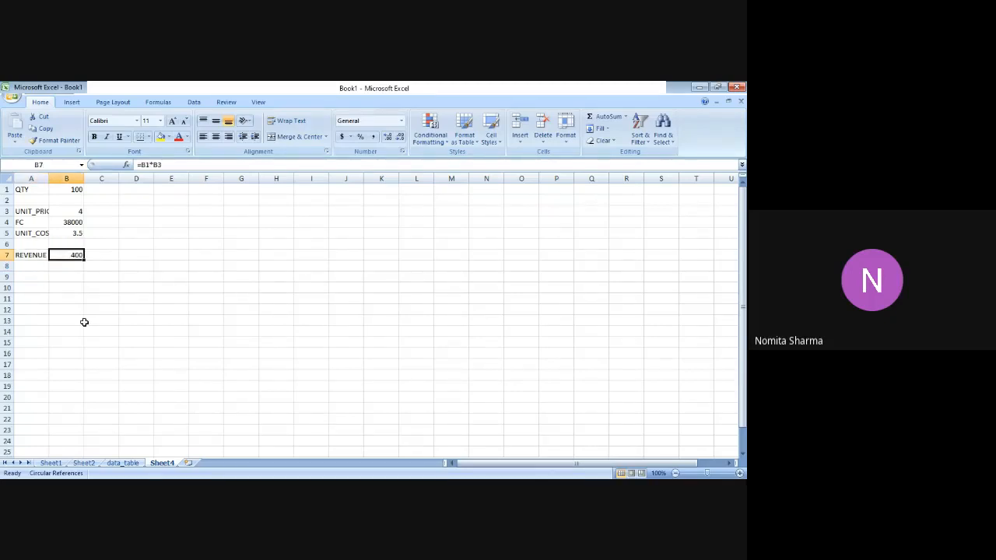
pyautogui.press('Down')
pyautogui.press('Left')
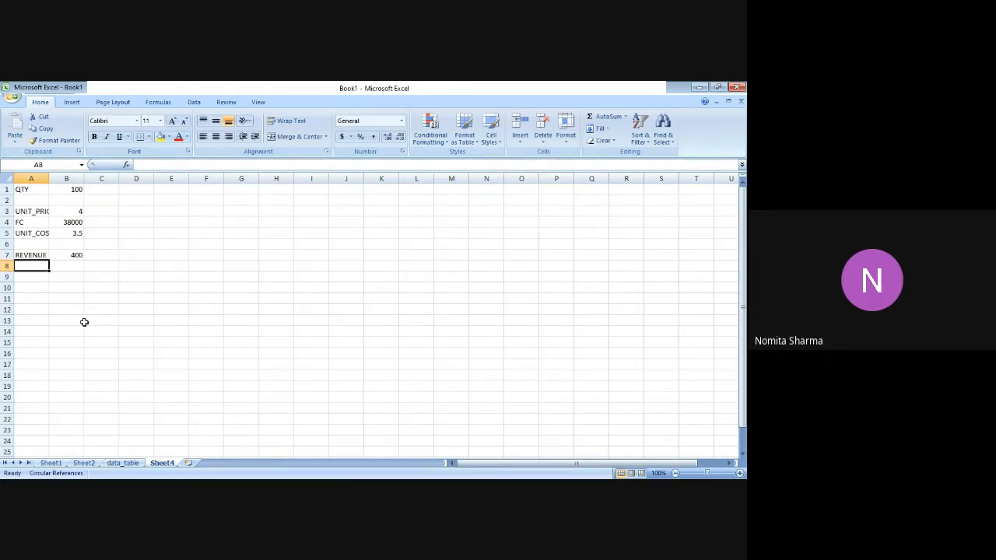
pyautogui.write('FC')
pyautogui.press('Return')
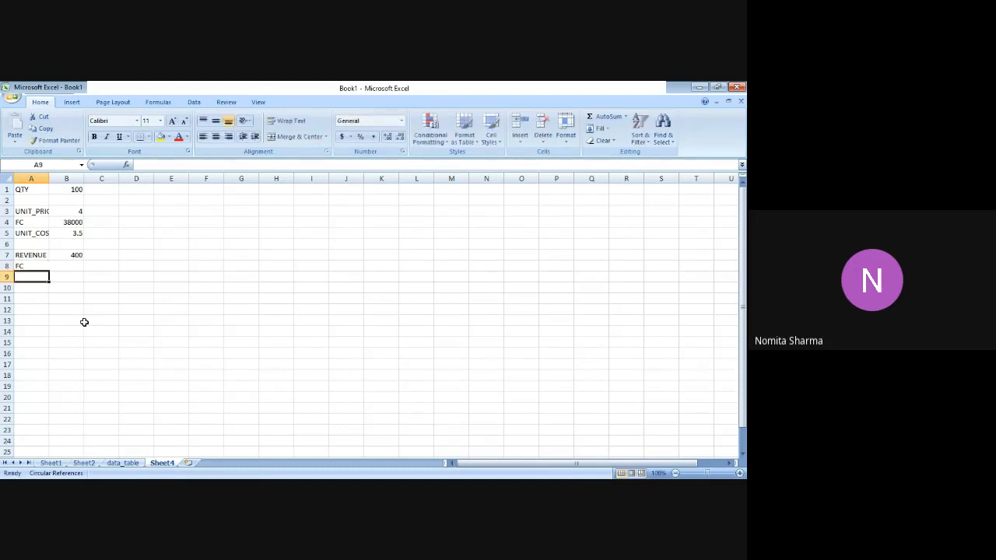
pyautogui.write('VC')
pyautogui.press('Up')
pyautogui.press('Right')
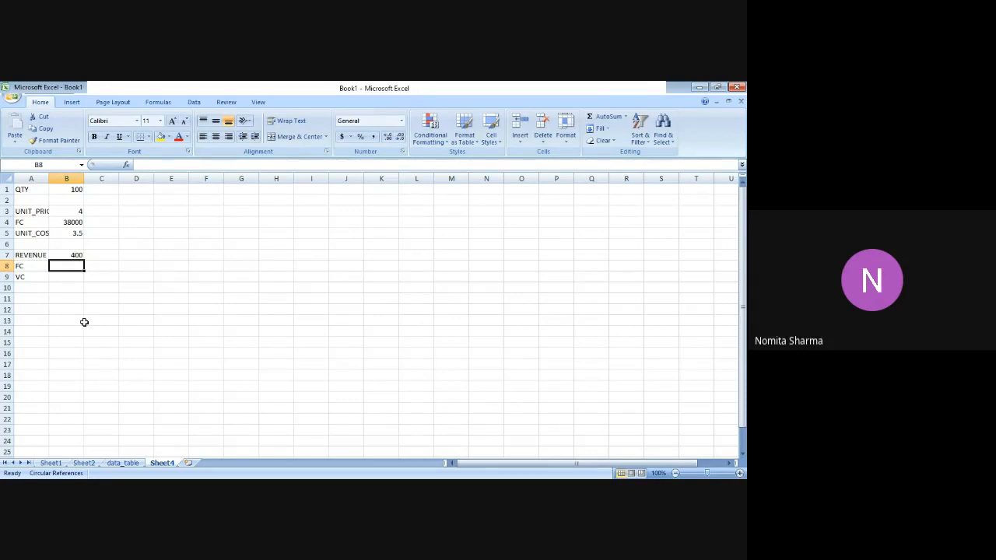
# Enter the fixed cost as the negative value -38000 in cell B8.
pyautogui.press('Left')
pyautogui.press('Down')
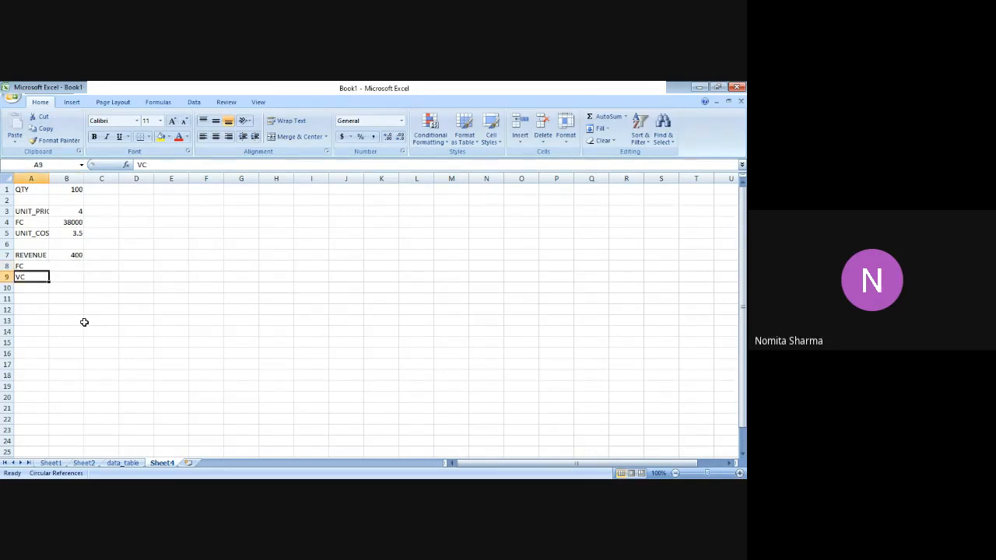
pyautogui.press('Up')
pyautogui.press('Right')
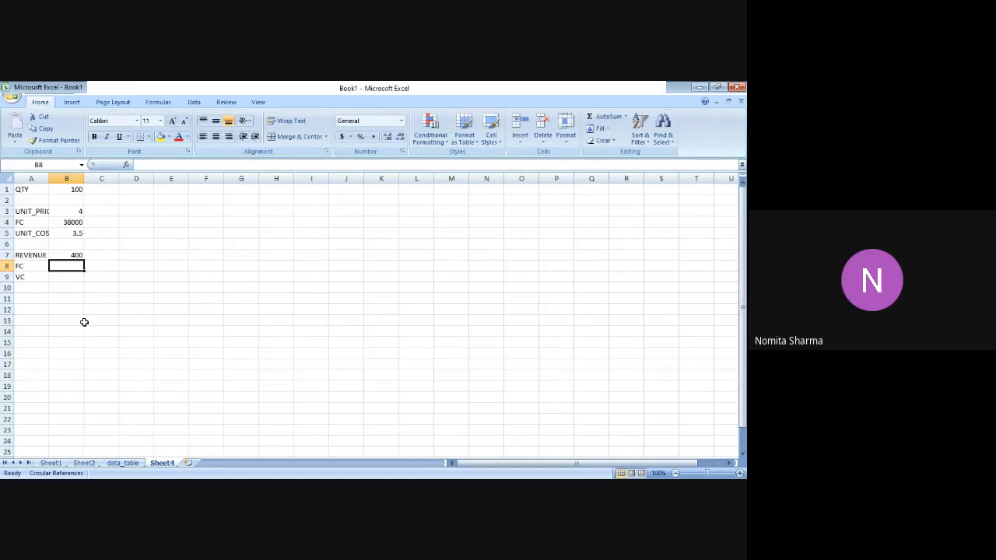
pyautogui.write('=')
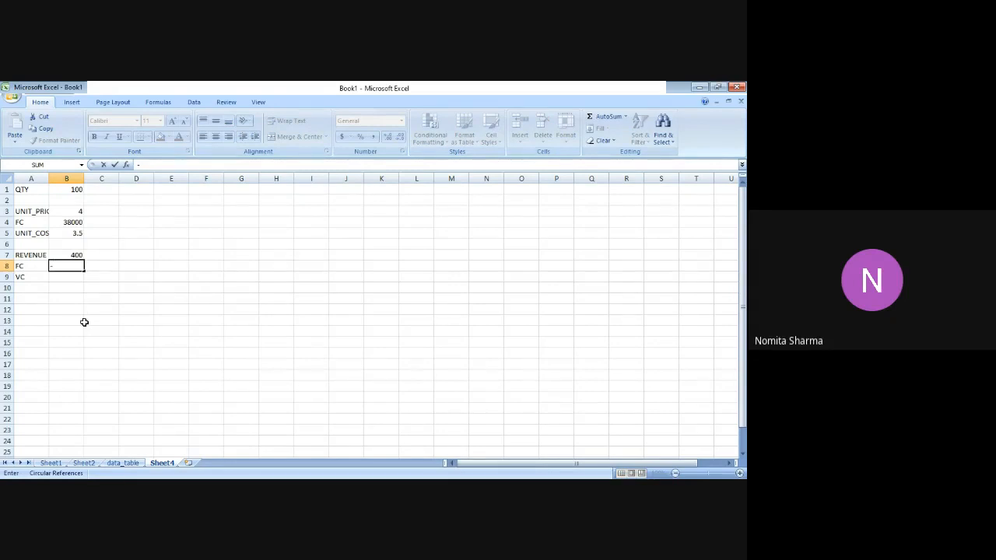
pyautogui.write('38000')
pyautogui.press('Return')
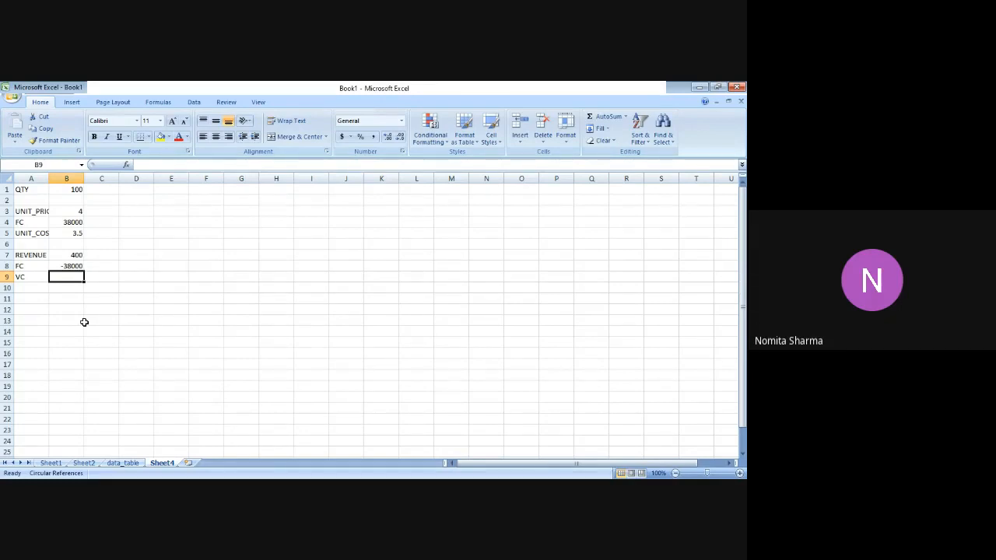
# Calculate the variable cost in cell B9 as a negative amount with the formula =B1*(-3.5).
pyautogui.write('=')
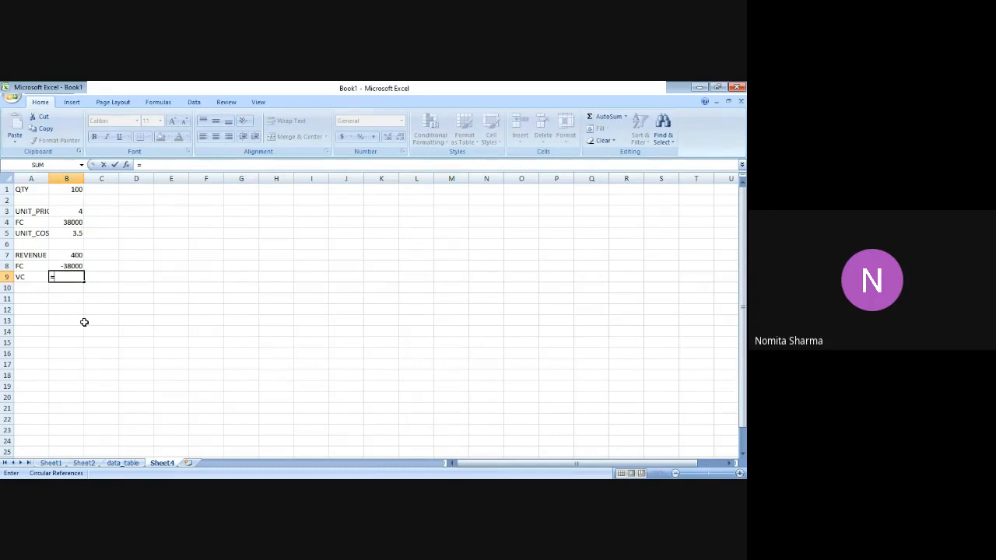
pyautogui.write('B1*(-')
pyautogui.write('3.5)')
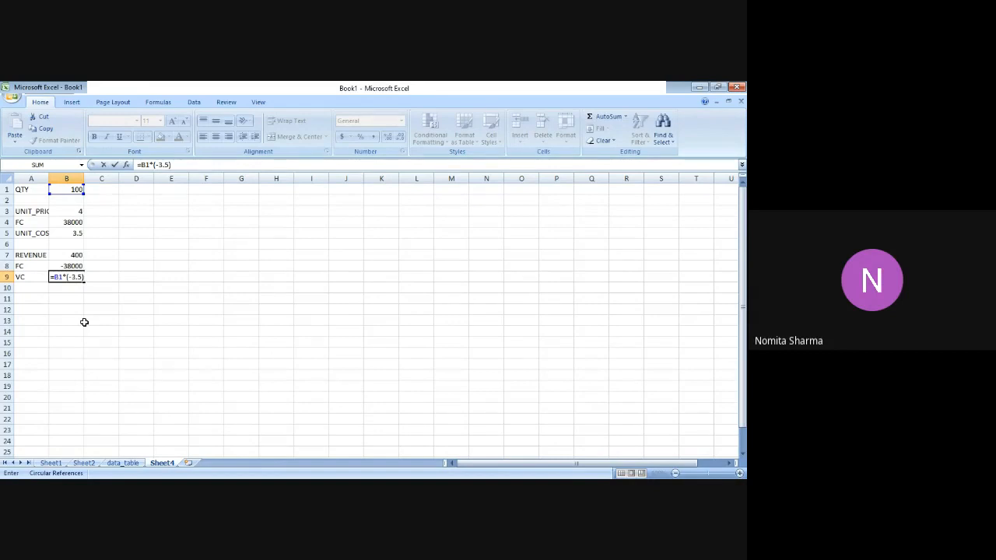
pyautogui.press('Return')
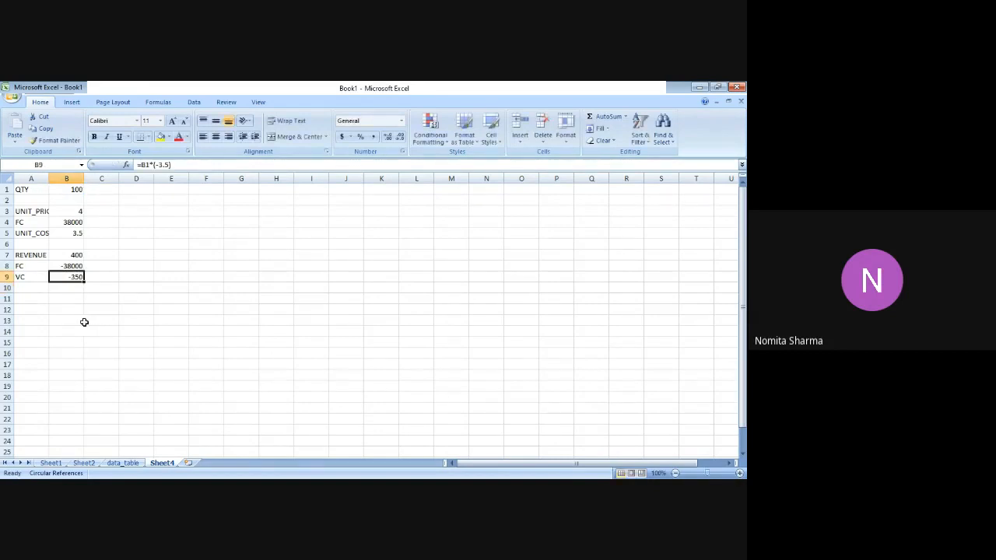
# Check the entries in column B from the variable cost back up to the quantity.
pyautogui.press('Up')
pyautogui.press('Up')
pyautogui.press('Down')
pyautogui.press('Down')
pyautogui.press('Up')
pyautogui.press('Up')
pyautogui.press('Up')
pyautogui.press('Up')
pyautogui.press('Up')
pyautogui.press('Up')
pyautogui.press('Up')
pyautogui.press('Up')
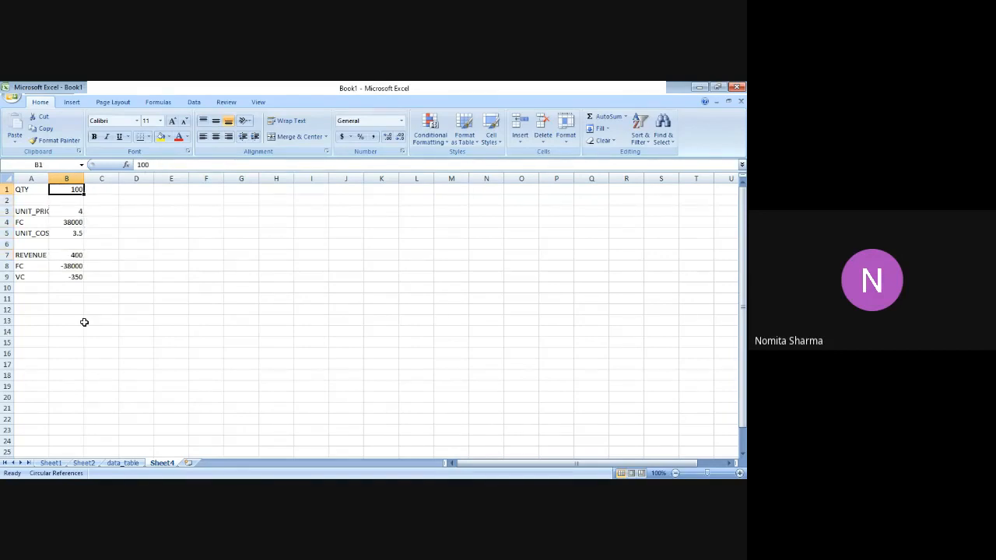
# Enter the label NP in cell A10, directly below VC.
pyautogui.press('Down')
pyautogui.press('Down')
pyautogui.press('Down')
pyautogui.press('Down')
pyautogui.press('Down')
pyautogui.press('Down')
pyautogui.press('Down')
pyautogui.press('Down')
pyautogui.press('Down')
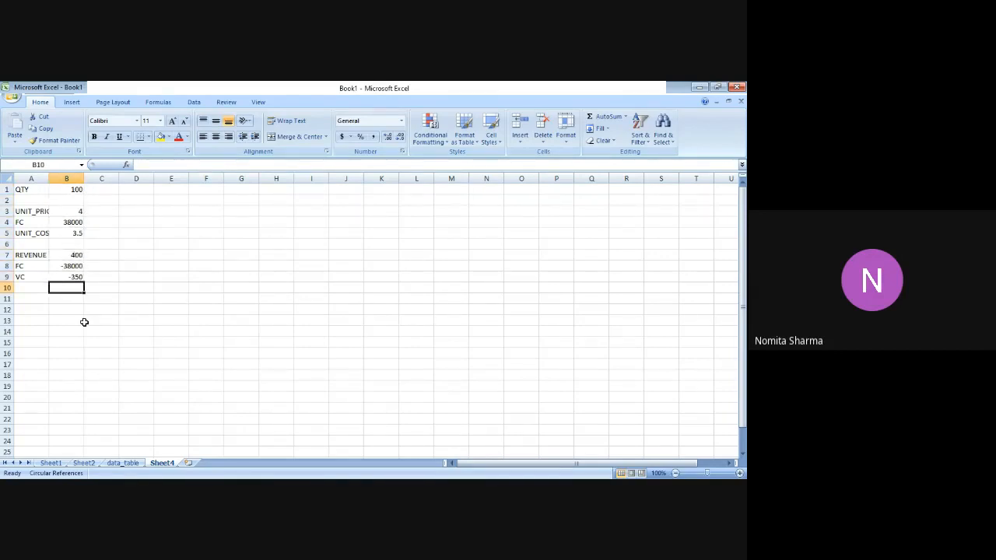
pyautogui.press('Left')
pyautogui.write('NP')
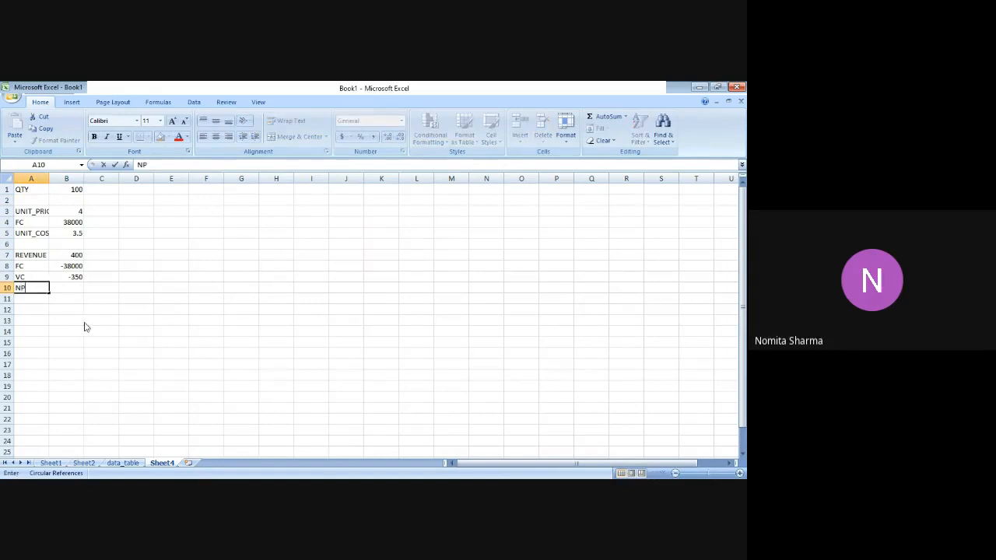
pyautogui.press('Right')
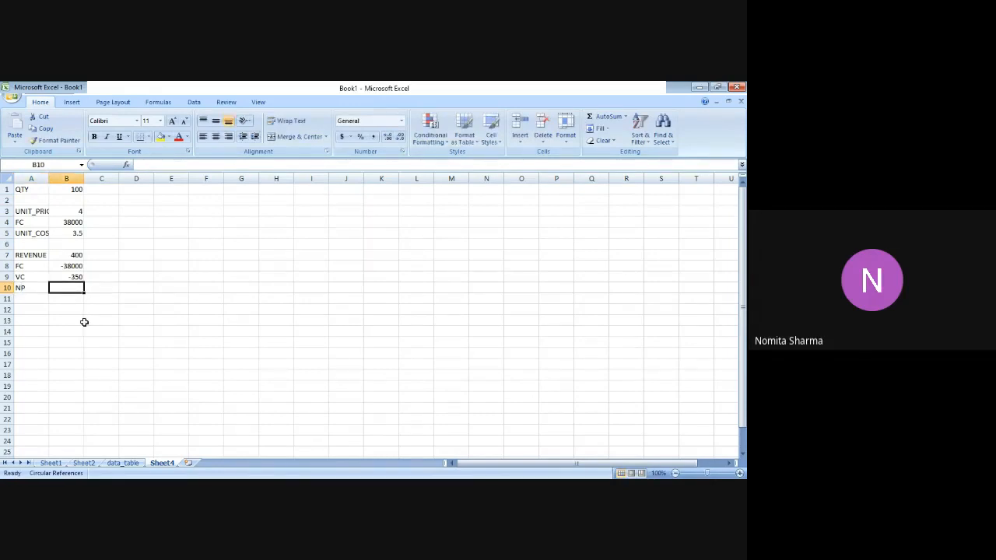
# Total the revenue, fixed cost and variable cost in B7:B9 with AutoSum to fill the NP value in B10.
pyautogui.click(62, 256)
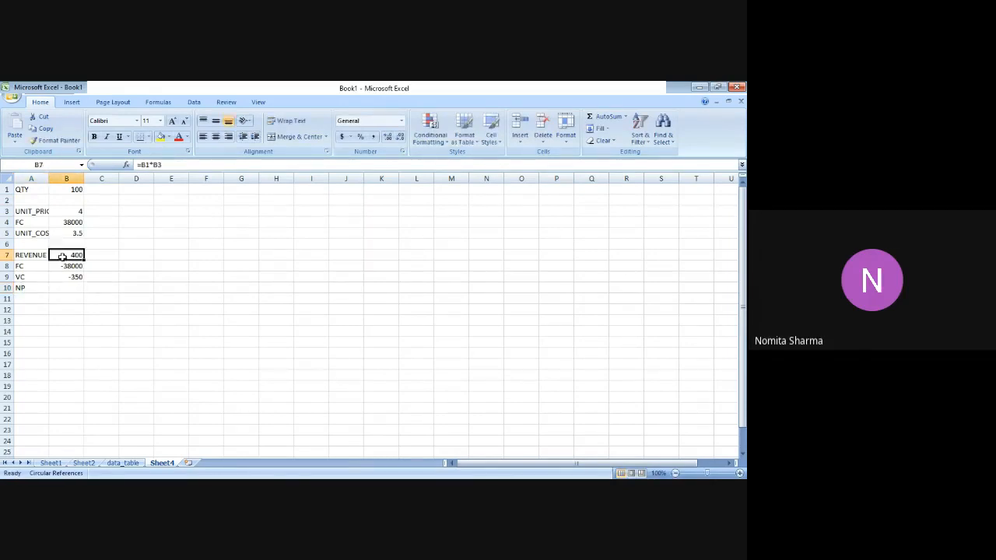
pyautogui.hotkey('shift', 'Down')
pyautogui.hotkey('shift', 'Down')
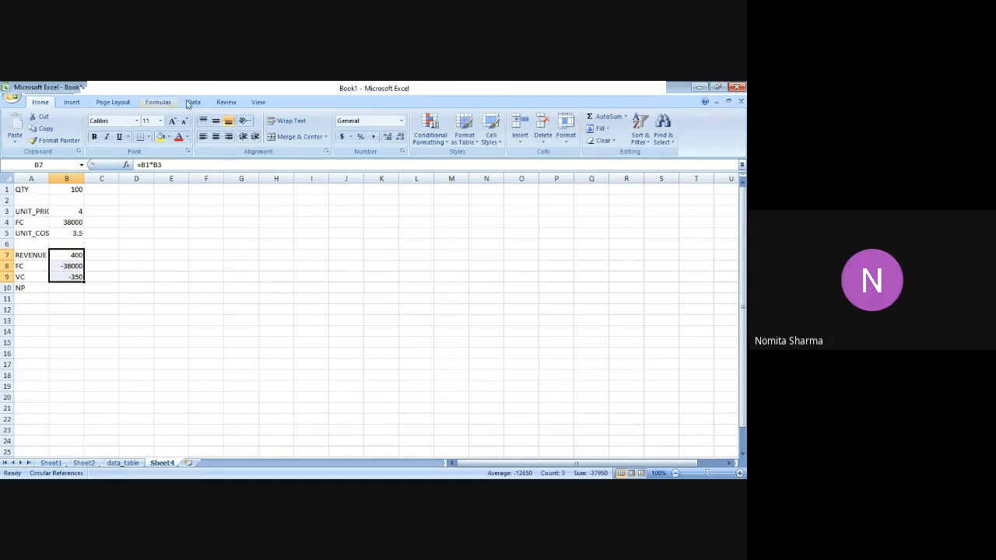
pyautogui.click(161, 103)
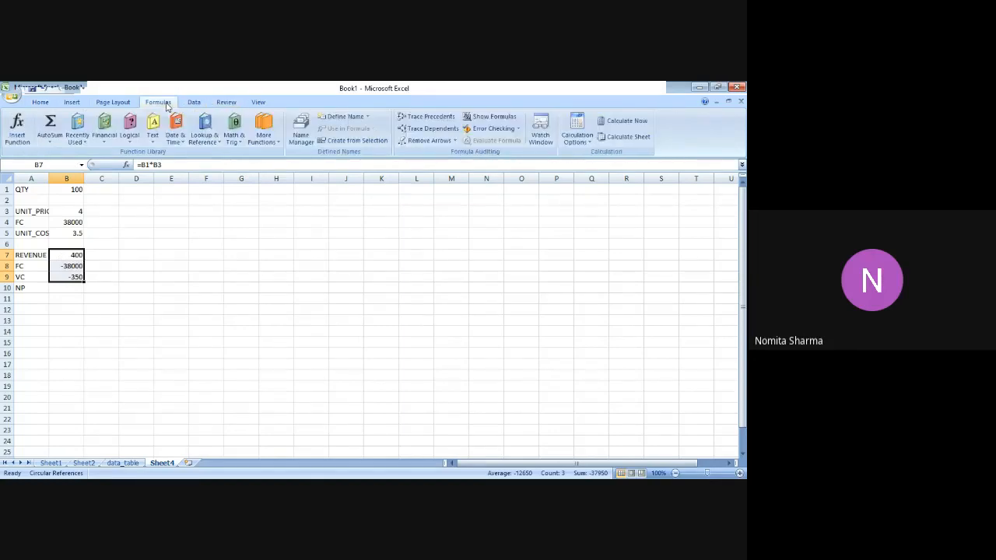
pyautogui.click(52, 125)
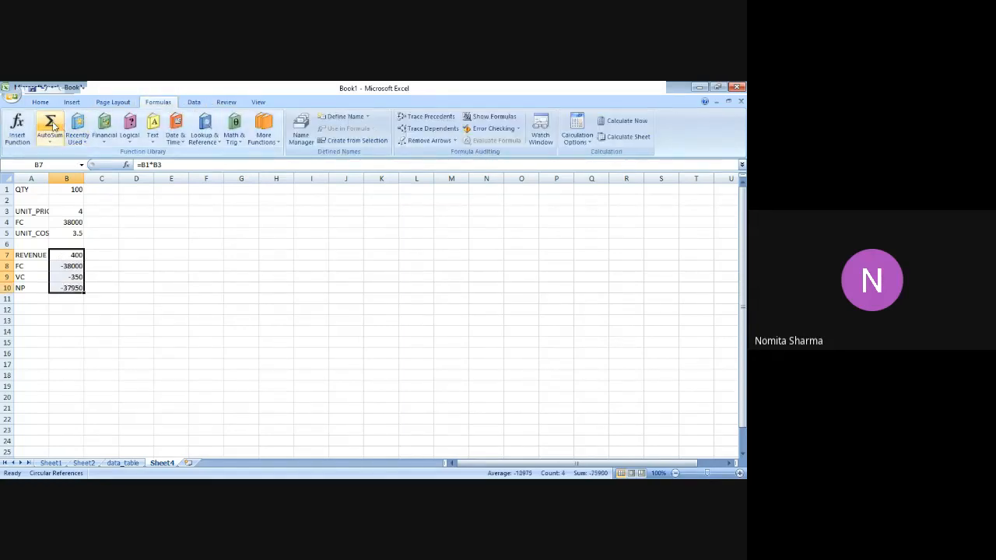
# Make the NP value in cell B10 and the QTY value in cell B1 bold.
pyautogui.press('Down')
pyautogui.press('Down')
pyautogui.press('Down')
pyautogui.press('Down')
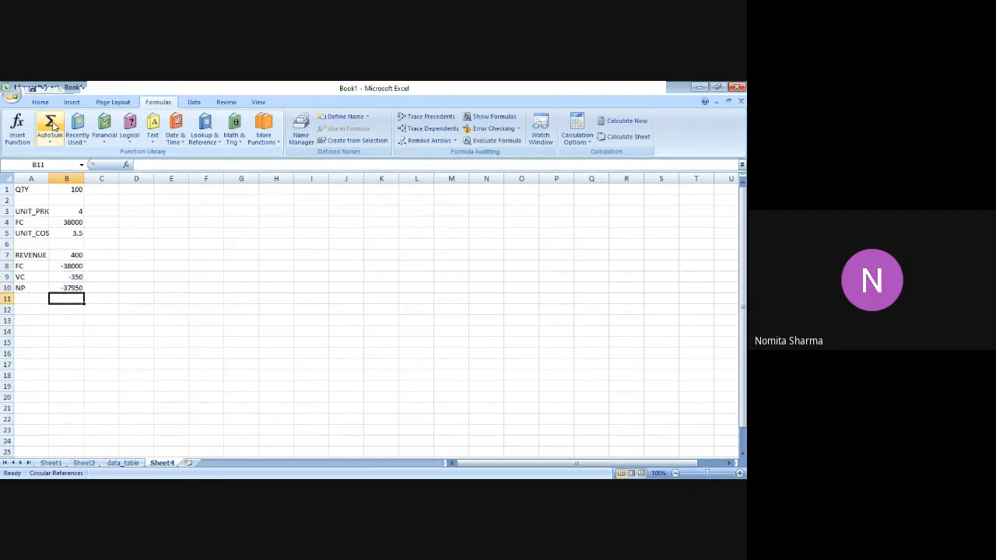
pyautogui.press('Up')
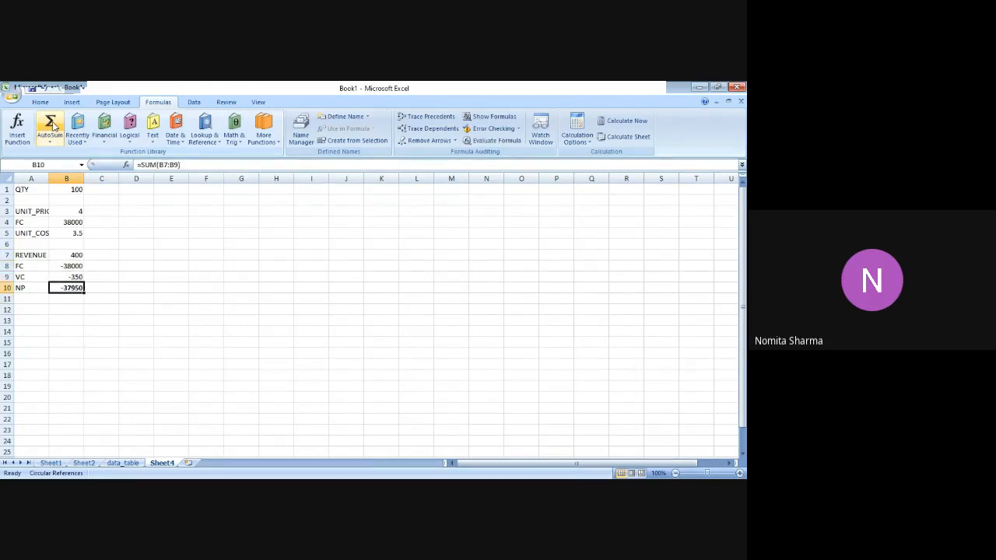
pyautogui.press('Up')
pyautogui.press('Up')
pyautogui.press('Up')
pyautogui.press('Up')
pyautogui.press('Up')
pyautogui.press('Up')
pyautogui.press('Up')
pyautogui.press('Up')
pyautogui.press('Up')
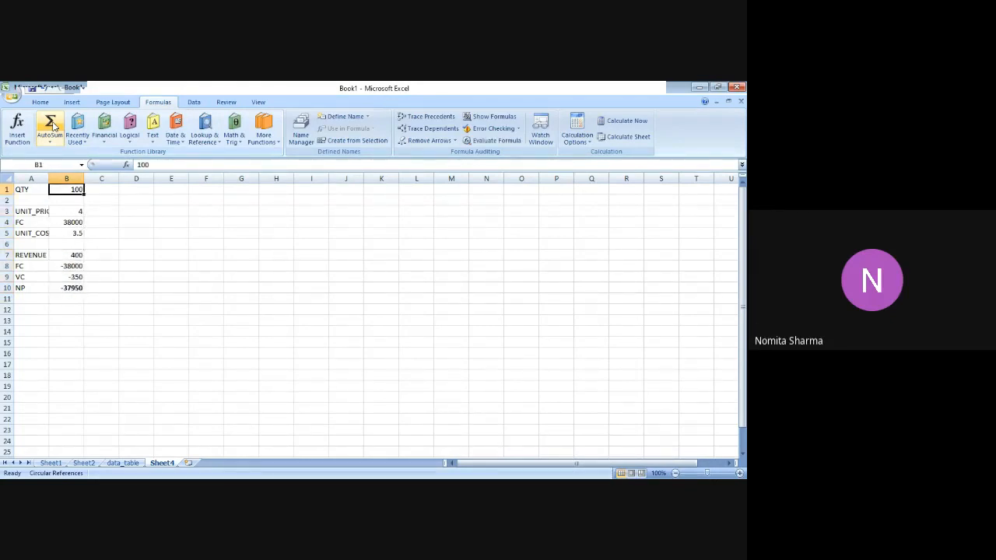
pyautogui.press('Down')
pyautogui.press('Down')
pyautogui.press('Down')
pyautogui.press('Down')
pyautogui.press('Down')
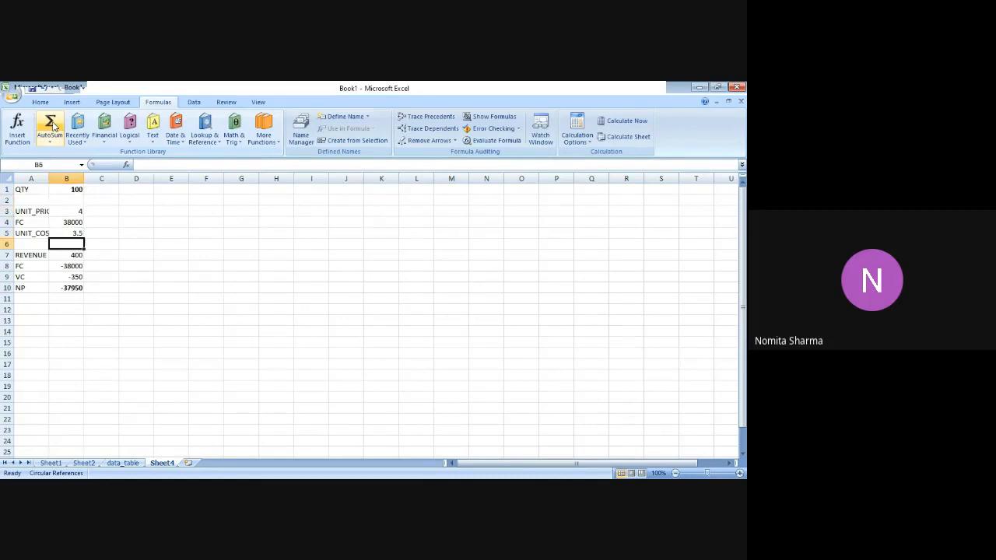
pyautogui.press('Down')
pyautogui.press('Down')
pyautogui.press('Down')
pyautogui.press('Down')
pyautogui.press('Down')
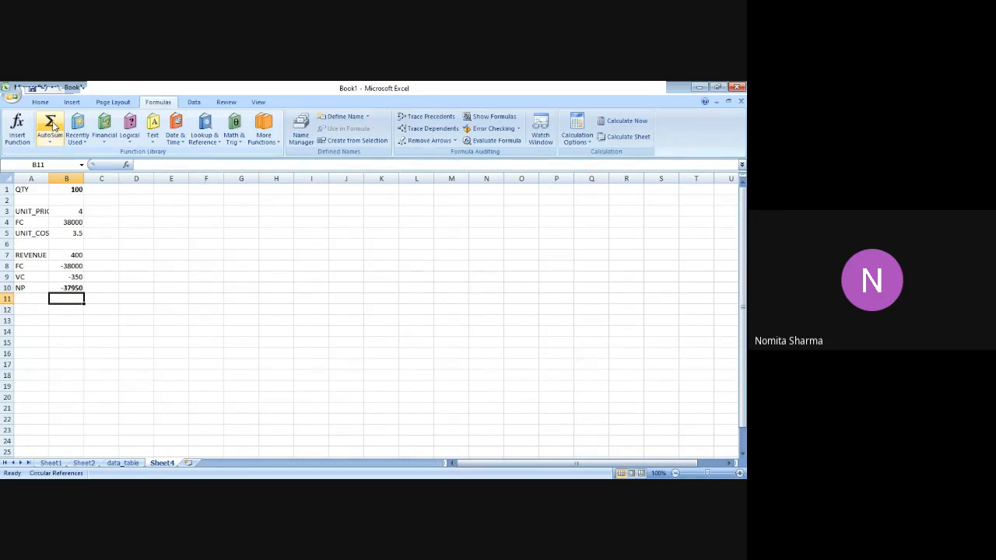
pyautogui.click(99, 267)
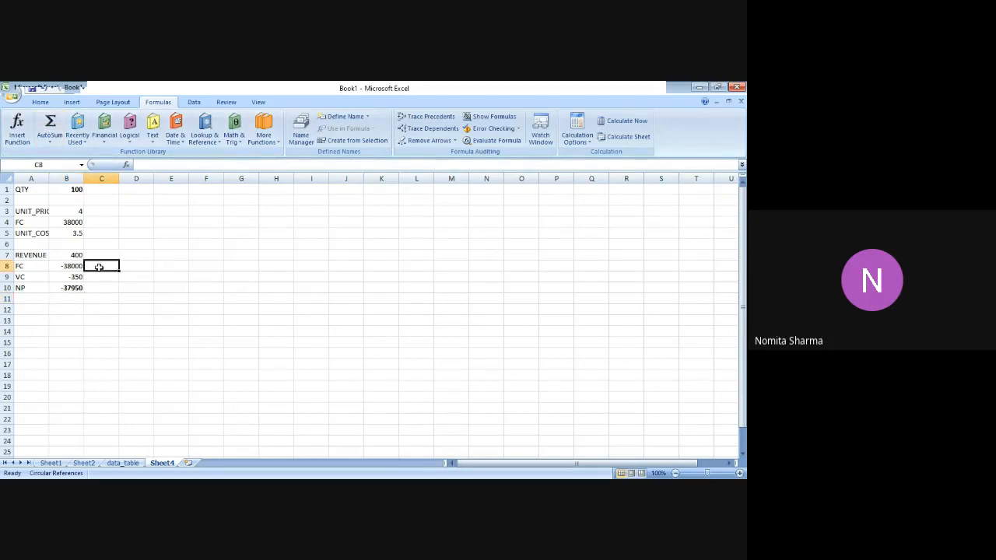
pyautogui.press('Down')
pyautogui.press('Up')
pyautogui.press('Up')
pyautogui.press('Up')
pyautogui.press('Up')
pyautogui.press('Up')
pyautogui.press('Up')
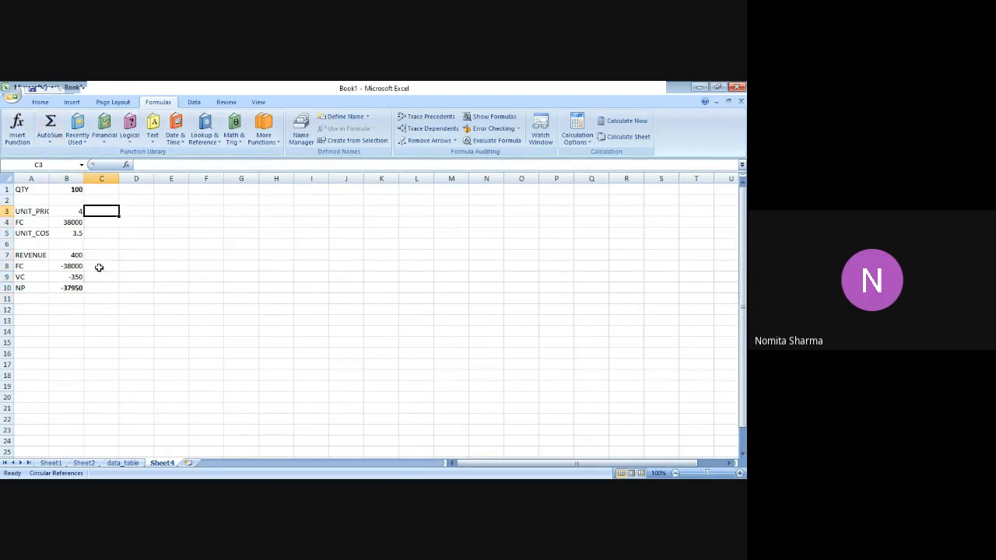
pyautogui.press('Up')
pyautogui.press('Up')
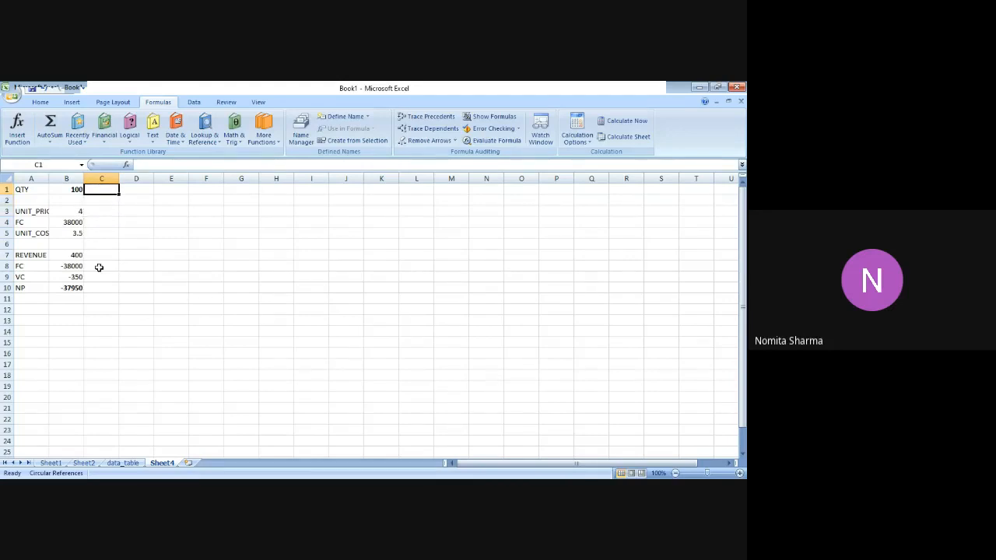
pyautogui.press('Down')
pyautogui.press('Down')
pyautogui.press('Down')
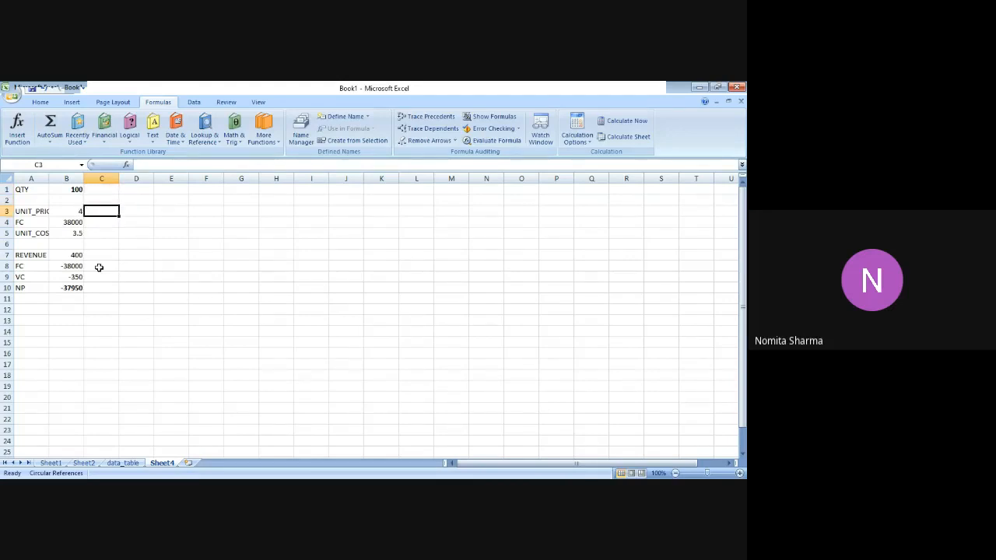
pyautogui.press('Down')
pyautogui.press('Down')
pyautogui.press('Down')
pyautogui.press('Down')
pyautogui.press('Down')
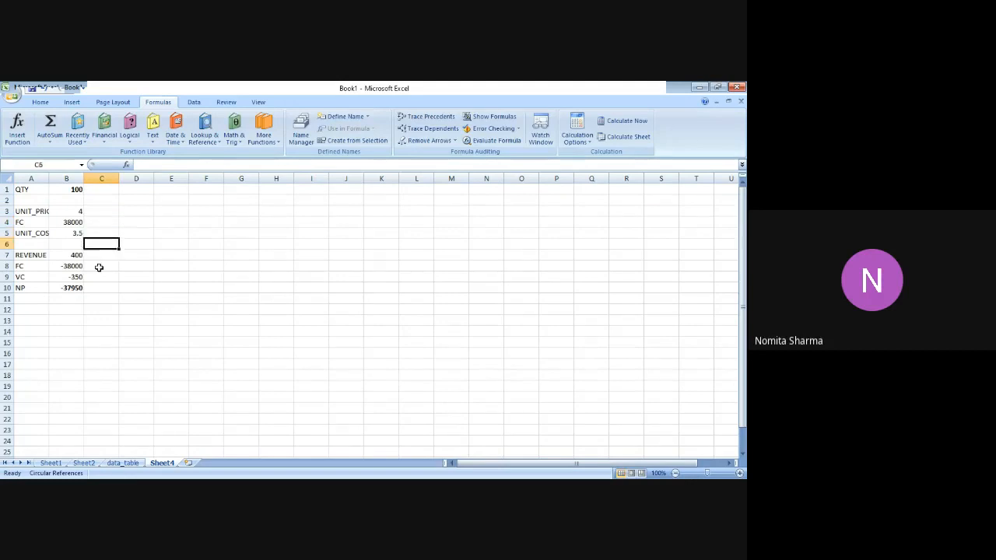
pyautogui.press('Left')
pyautogui.press('Left')
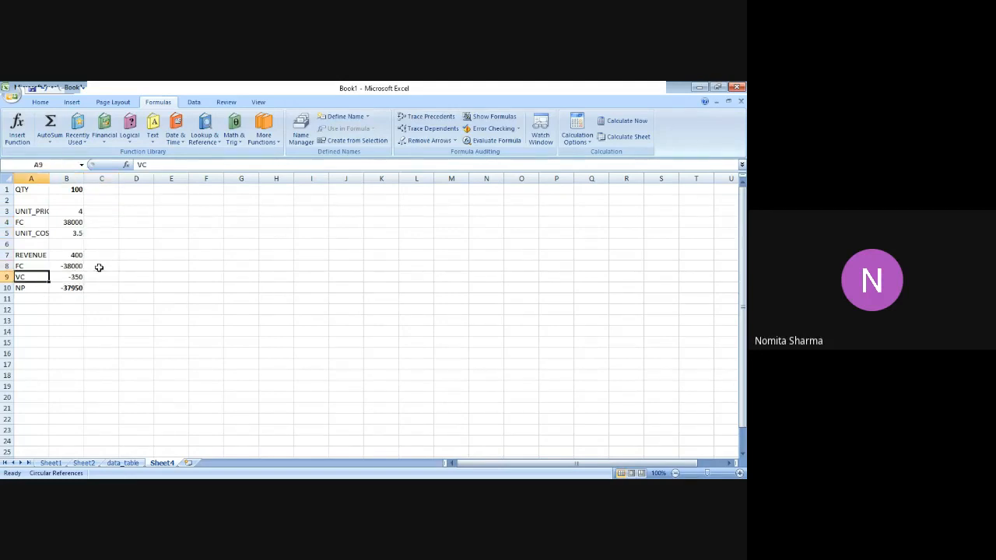
# Enter the heading UNIT_SOLD in cell D12, below and to the right of the model.
pyautogui.press('Down')
pyautogui.press('Down')
pyautogui.press('Down')
pyautogui.press('Down')
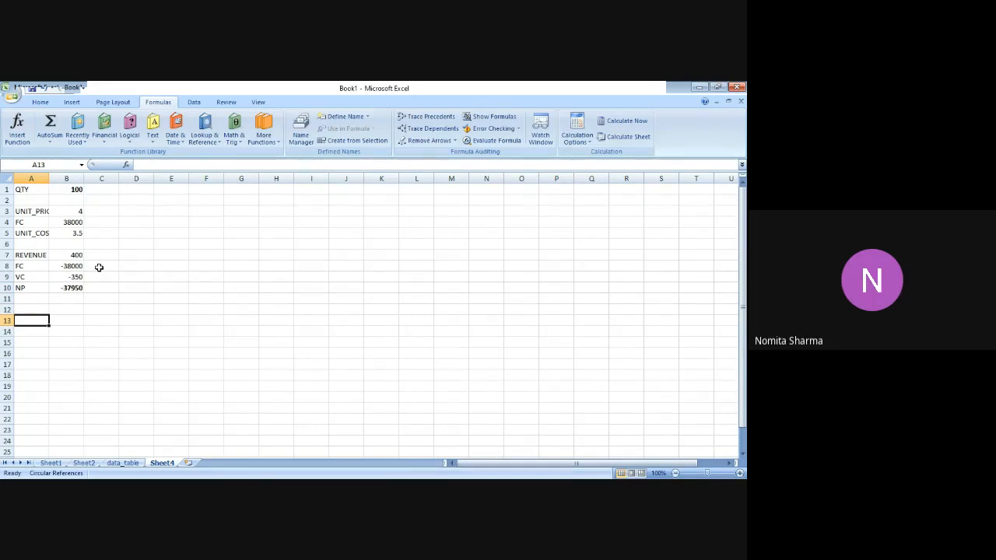
pyautogui.press('Up')
pyautogui.press('Right')
pyautogui.press('Right')
pyautogui.press('Right')
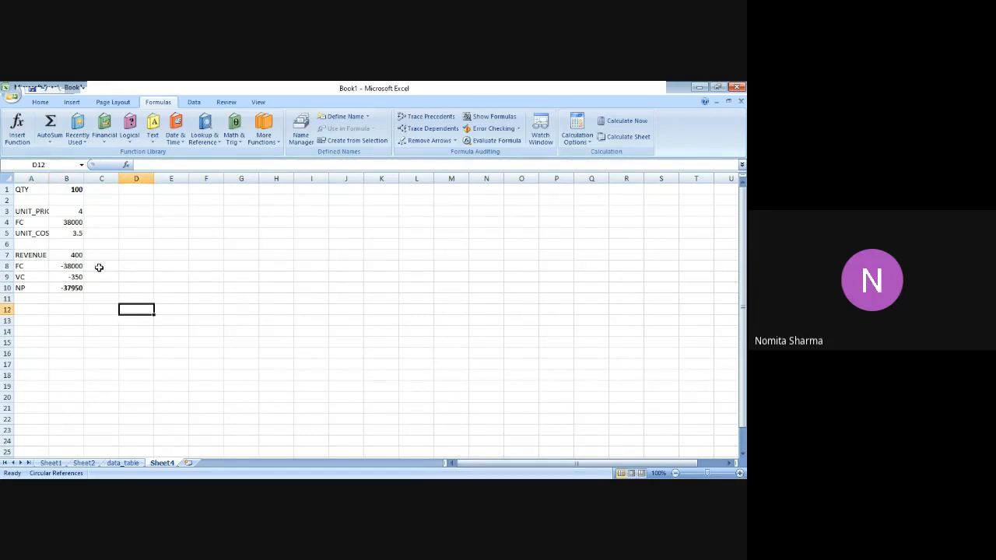
pyautogui.write('UNI')
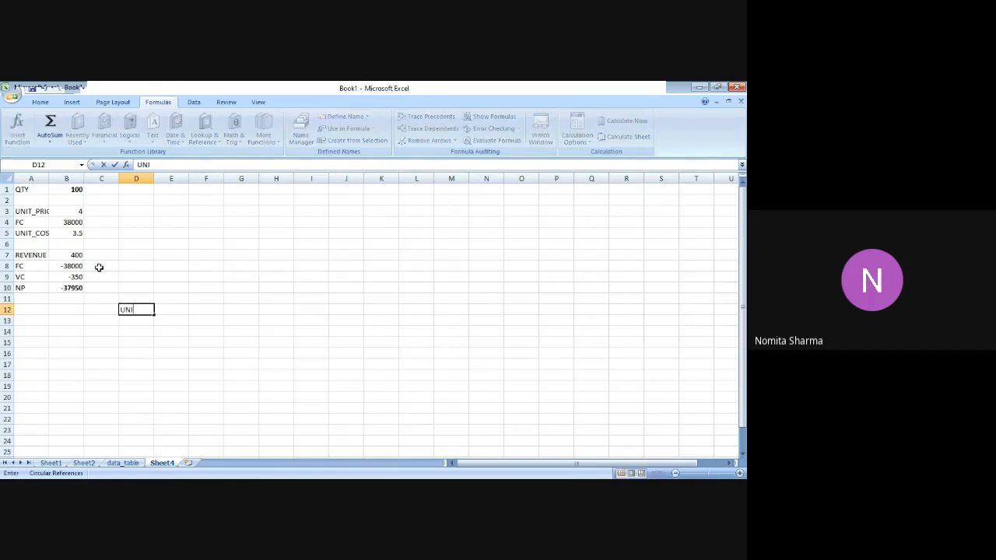
pyautogui.write('T_SOLD')
pyautogui.press('Return')
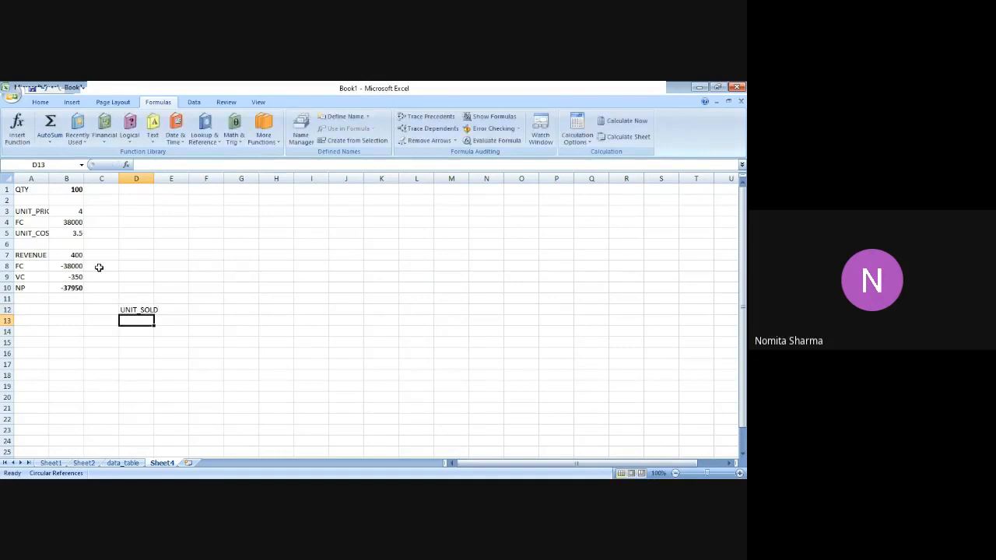
pyautogui.press('Left')
pyautogui.press('Left')
pyautogui.press('Left')
pyautogui.press('Right')
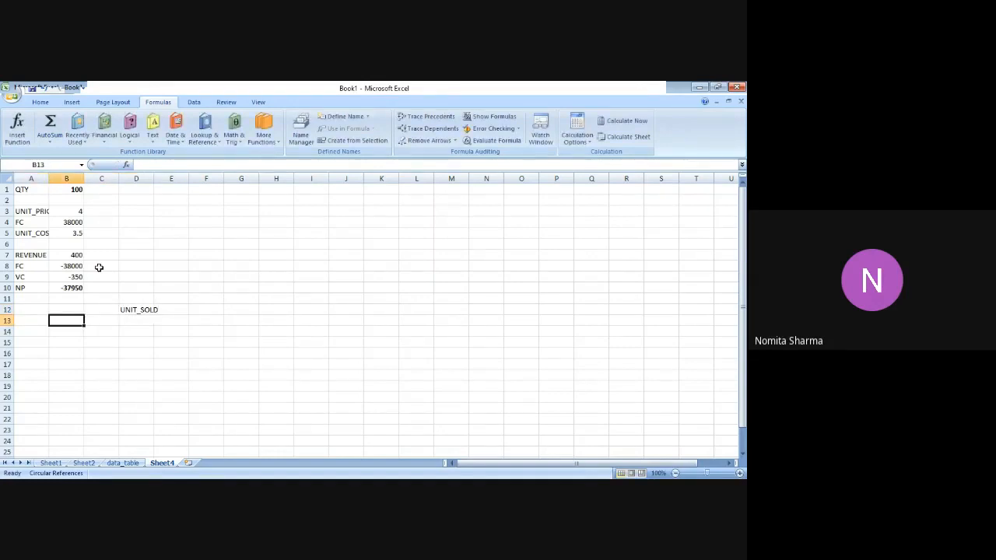
pyautogui.press('Up')
pyautogui.press('Left')
pyautogui.press('Right')
pyautogui.press('Right')
pyautogui.press('Right')
pyautogui.press('Right')
pyautogui.press('Right')
pyautogui.press('Right')
pyautogui.press('Right')
pyautogui.press('Right')
pyautogui.press('Right')
pyautogui.press('Right')
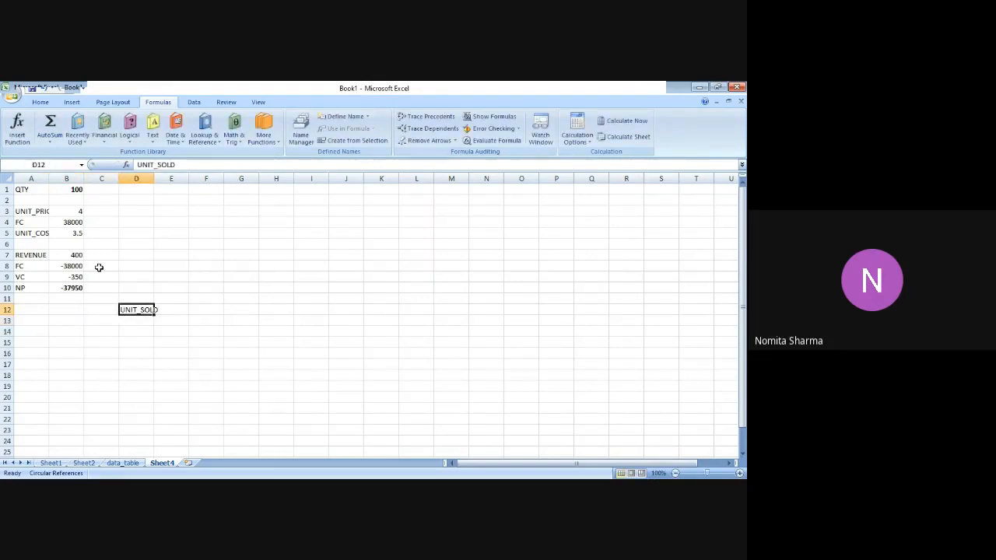
pyautogui.press('Left')
pyautogui.press('Left')
pyautogui.press('Left')
pyautogui.press('Left')
pyautogui.press('Left')
pyautogui.press('Left')
pyautogui.press('Left')
pyautogui.press('Left')
pyautogui.press('Left')
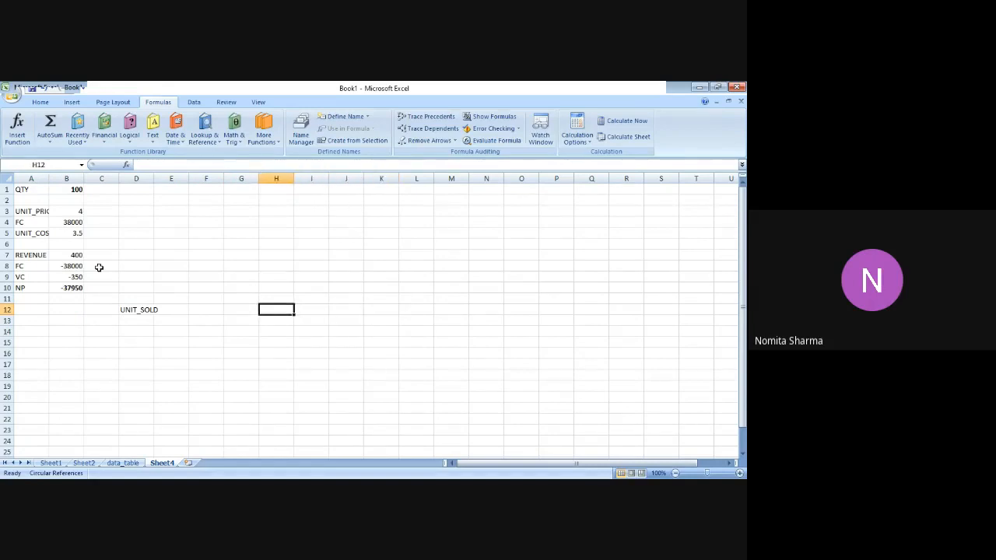
pyautogui.press('Right')
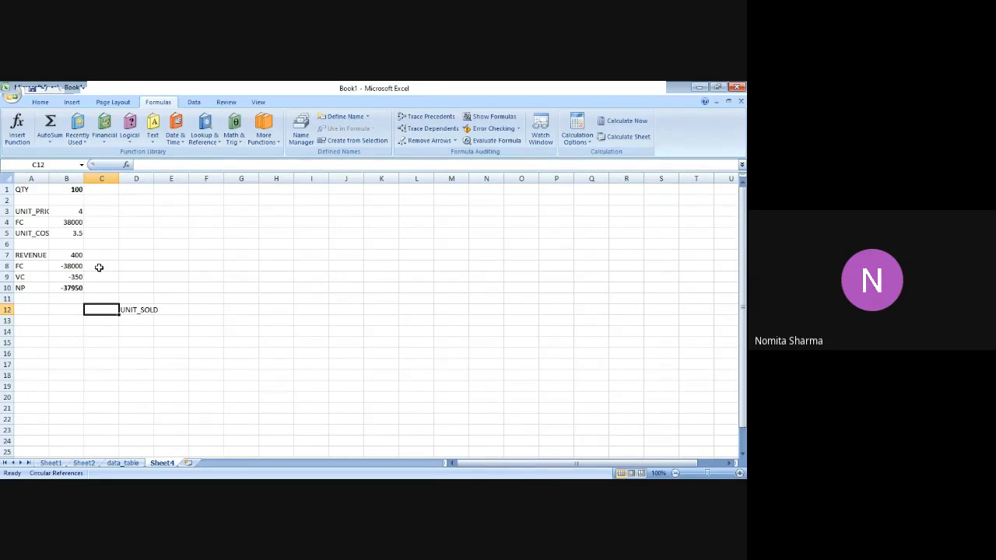
# Enter 1000 in cell B13 and 2000 in cell C13 as the first values of the UNIT_SOLD row.
pyautogui.press('Left')
pyautogui.press('Left')
pyautogui.press('Down')
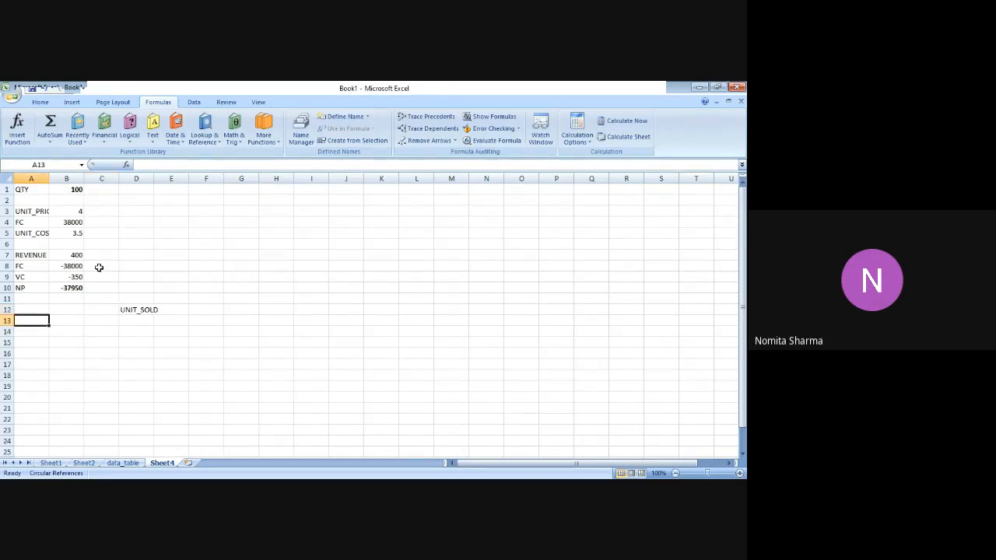
pyautogui.press('Right')
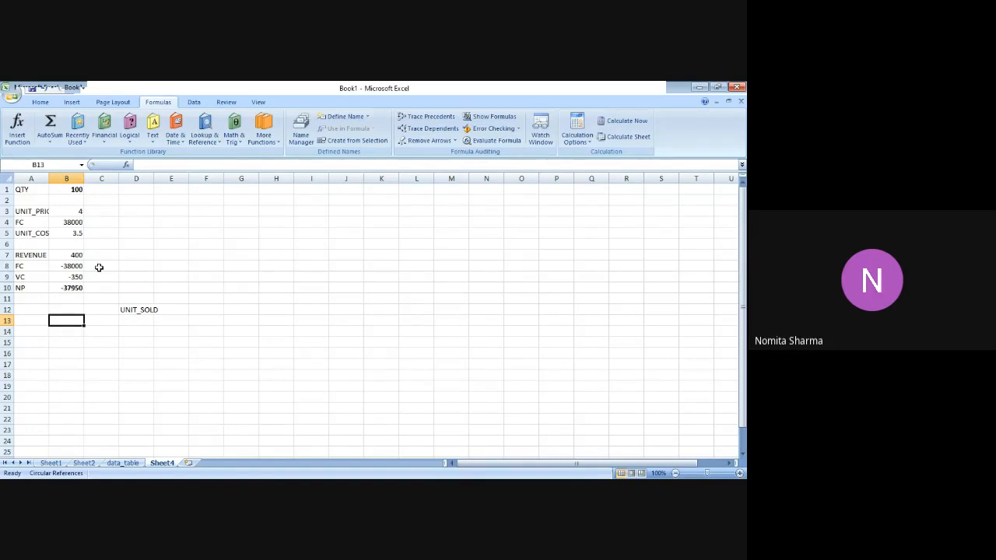
pyautogui.write('1000')
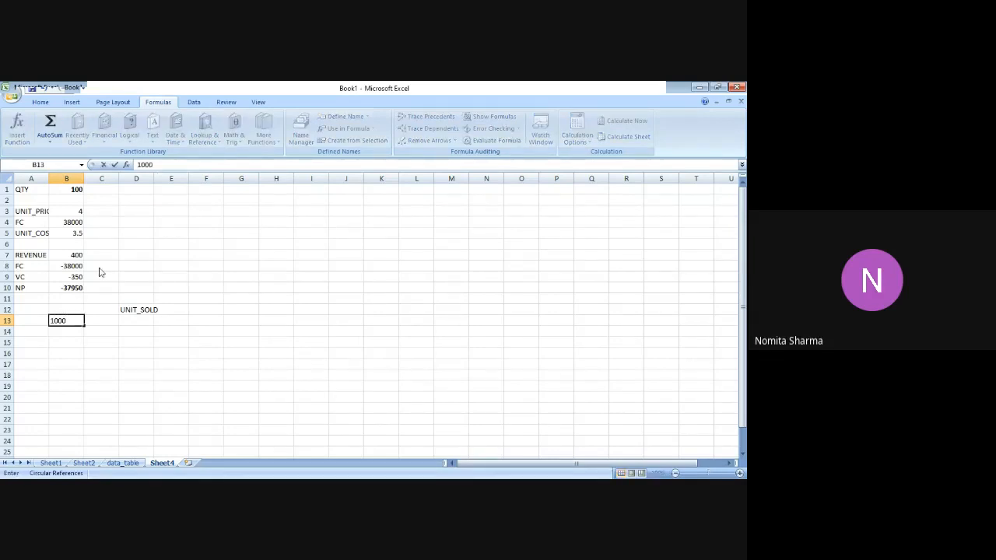
pyautogui.press('Tab')
pyautogui.write('2000')
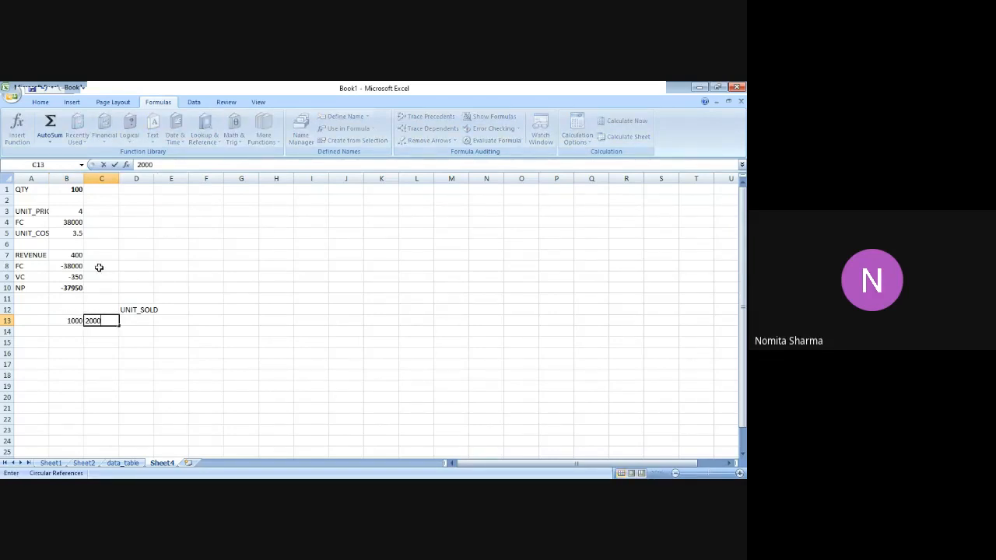
pyautogui.press('Tab')
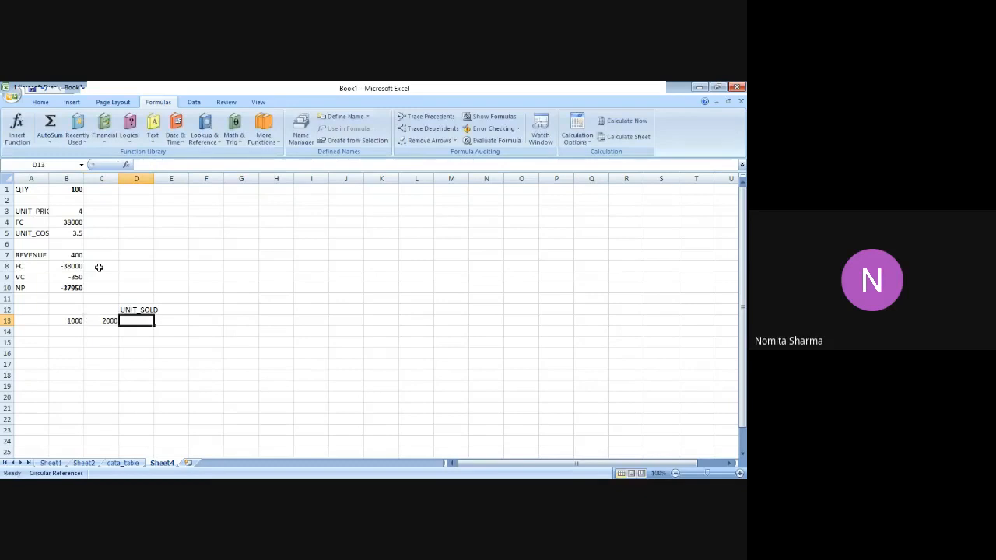
# Extend the B13:C13 series across row 13 to T13, reaching 19000 in increments of 1000.
pyautogui.click(71, 319)
pyautogui.hotkey('shift', 'Right')
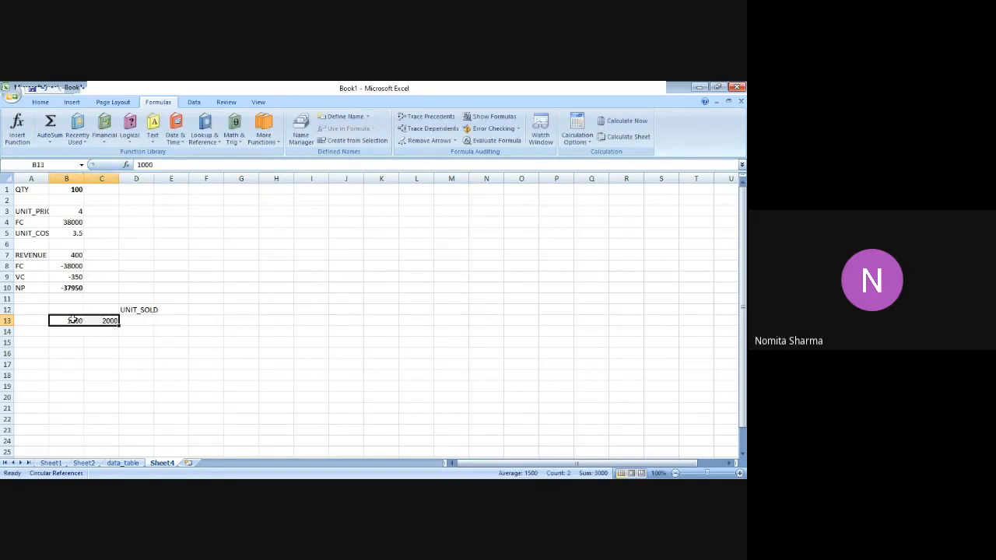
pyautogui.moveTo(118, 329); pyautogui.dragTo(710, 319)
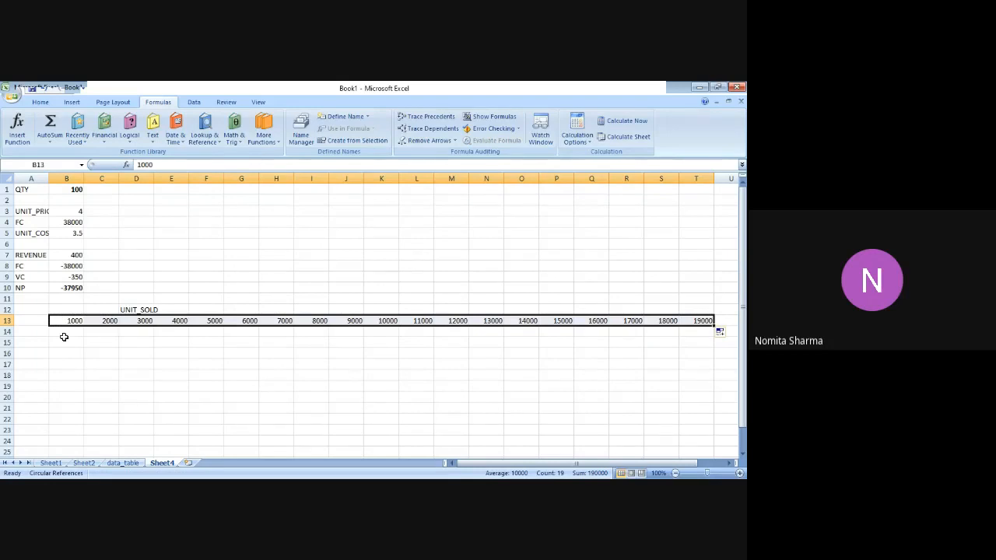
# Enter 4, 4.5, 5 and 5.5 down cells A14 to A17 as the table's left-hand column values.
pyautogui.click(32, 332)
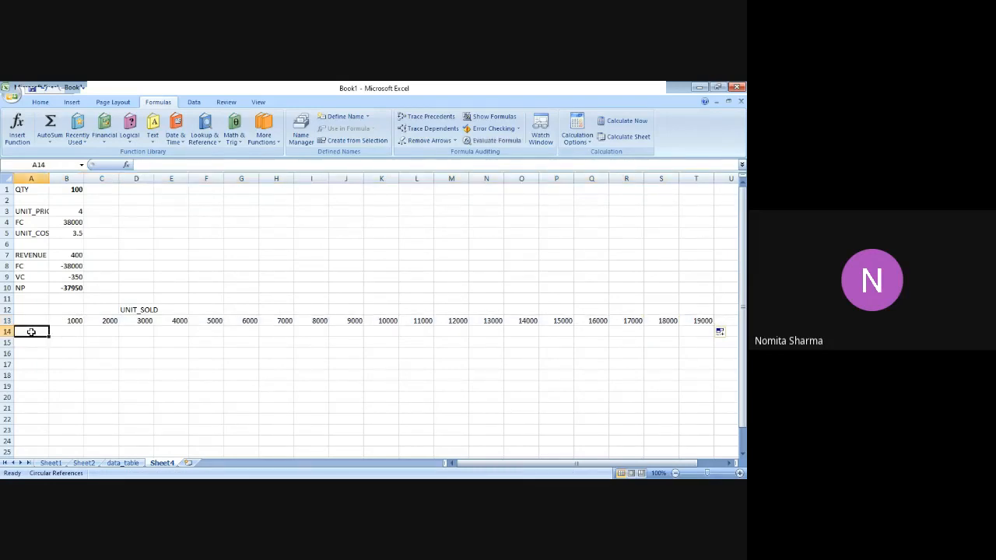
pyautogui.write('4')
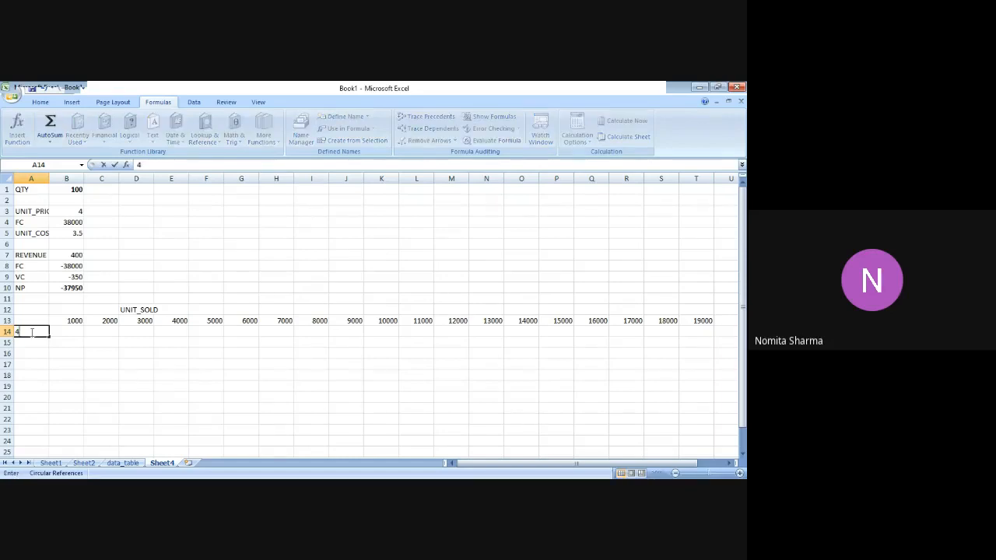
pyautogui.press('Return')
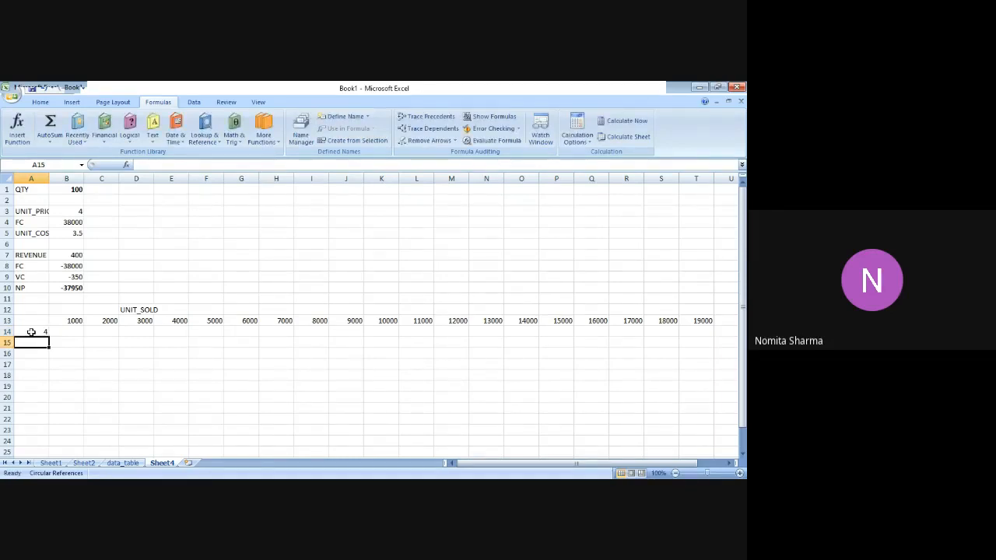
pyautogui.write('4.5')
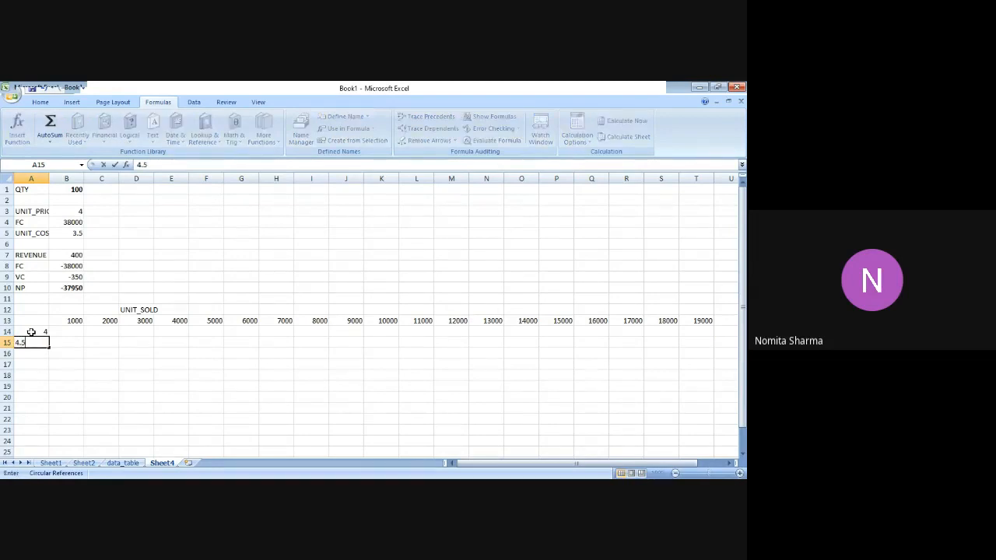
pyautogui.press('Return')
pyautogui.write('5')
pyautogui.press('Return')
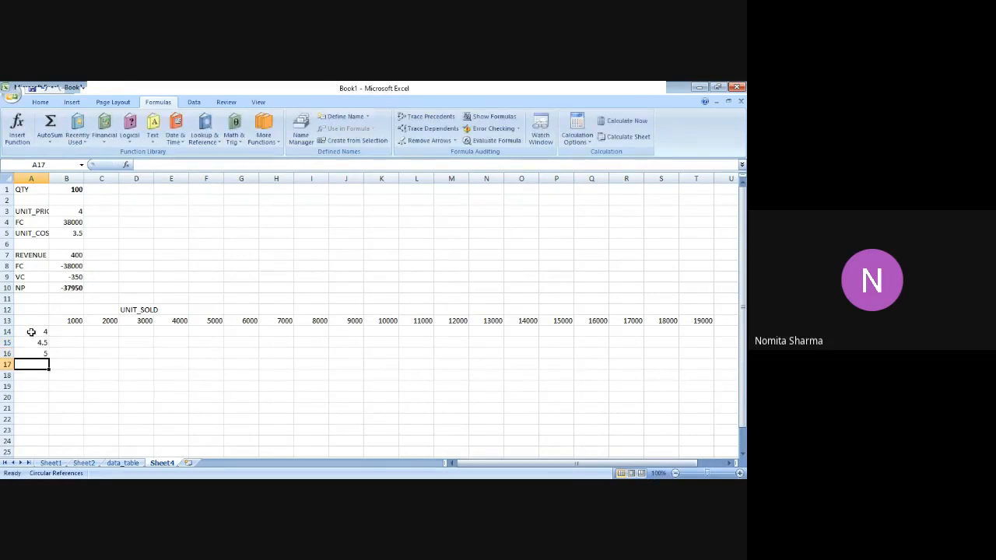
pyautogui.write('5.5')
pyautogui.press('Return')
# Extend the series from A16:A17 down column A to A38, reaching 16 in increments of 0.5.
pyautogui.press('Up')
pyautogui.press('Up')
pyautogui.hotkey('shift', 'Down')
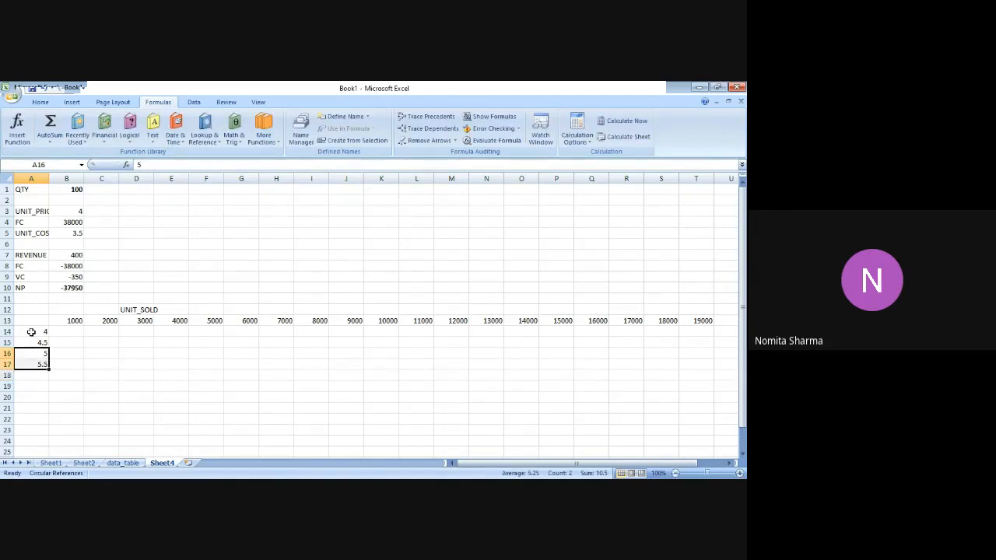
pyautogui.moveTo(49, 369); pyautogui.dragTo(47, 447)
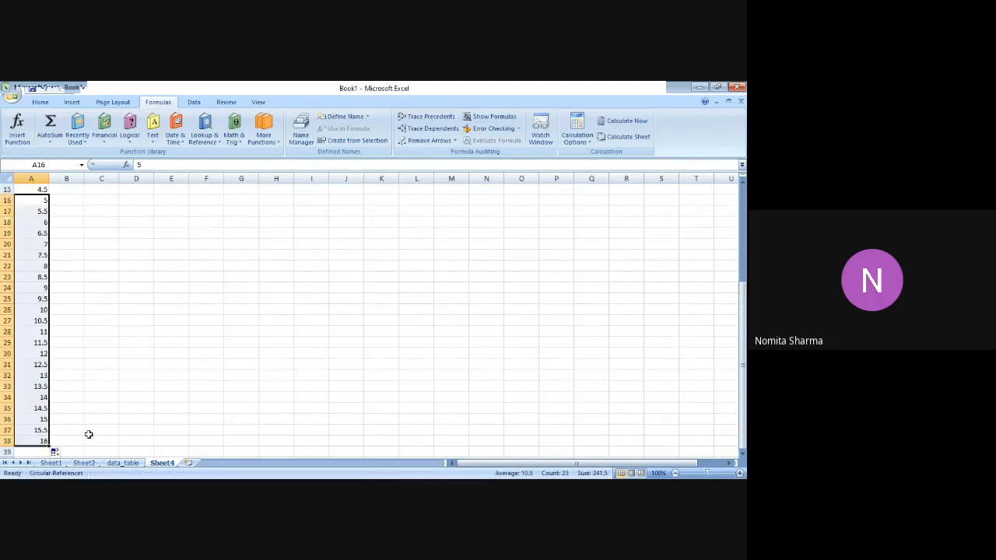
# Continue the column A series with 16.5, 17, 17.5, 18 and 18.5 in cells A39 to A43.
pyautogui.click(40, 451)
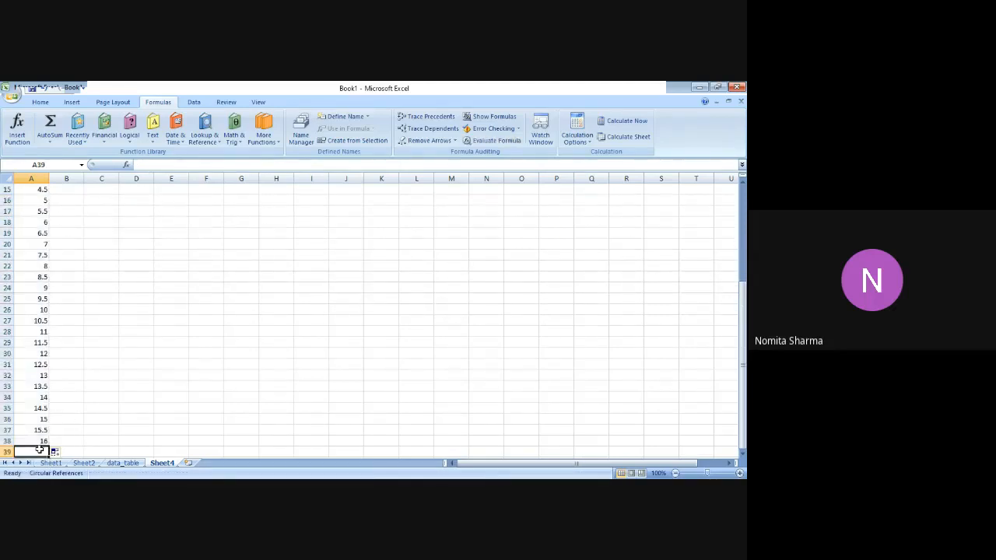
pyautogui.scroll(-1, 39, 450)
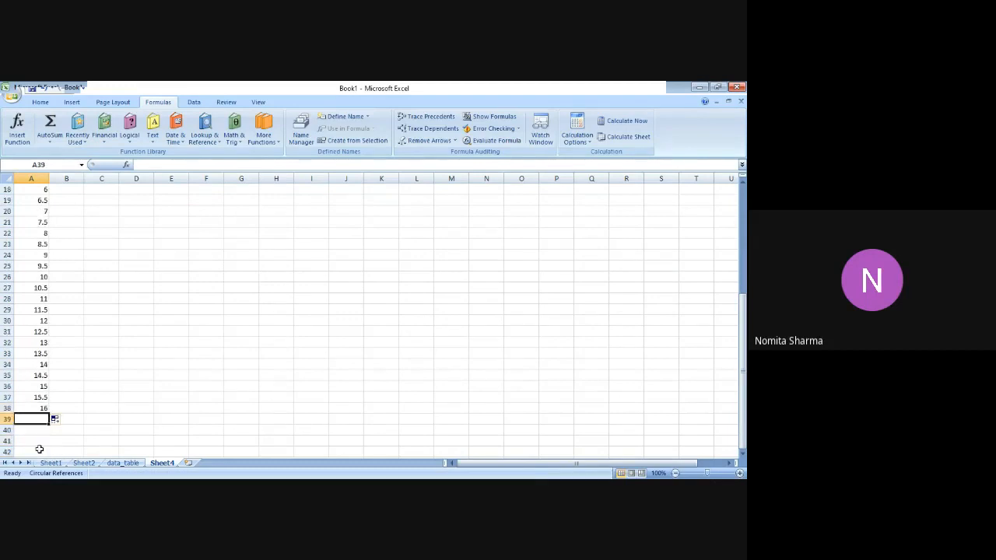
pyautogui.write('16.5')
pyautogui.press('Return')
pyautogui.write('1')
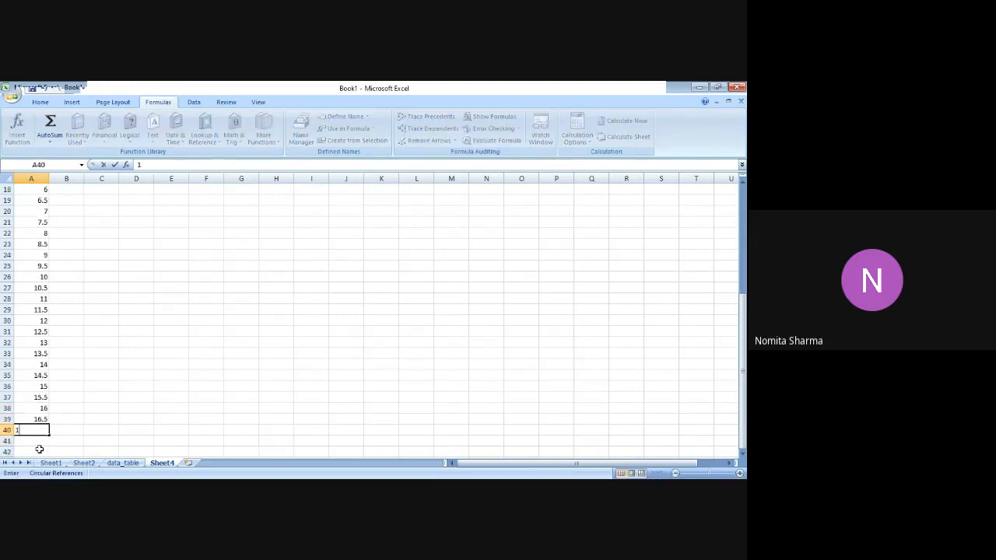
pyautogui.write('7')
pyautogui.press('Return')
pyautogui.write('1')
pyautogui.write('.5')
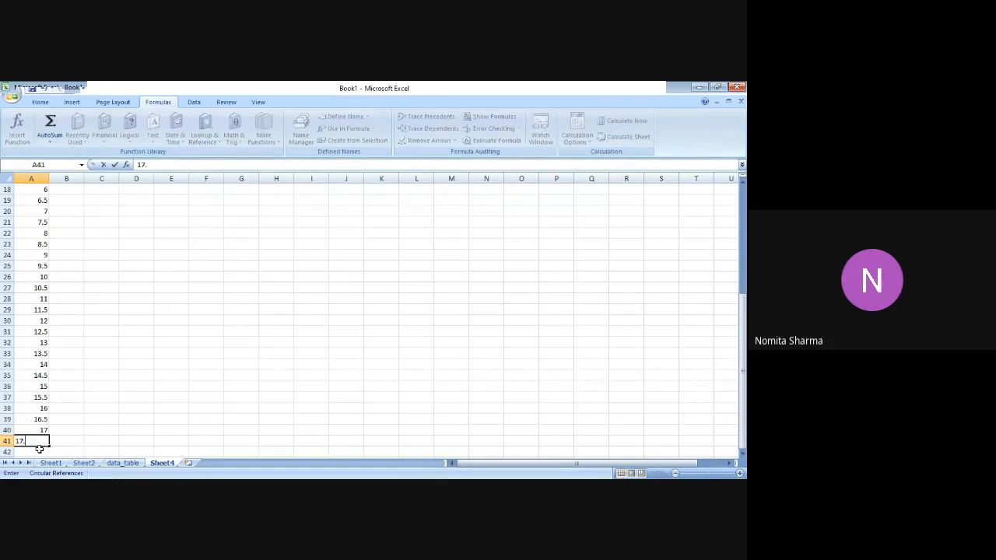
pyautogui.press('Return')
pyautogui.write('18')
pyautogui.press('Return')
pyautogui.write('18')
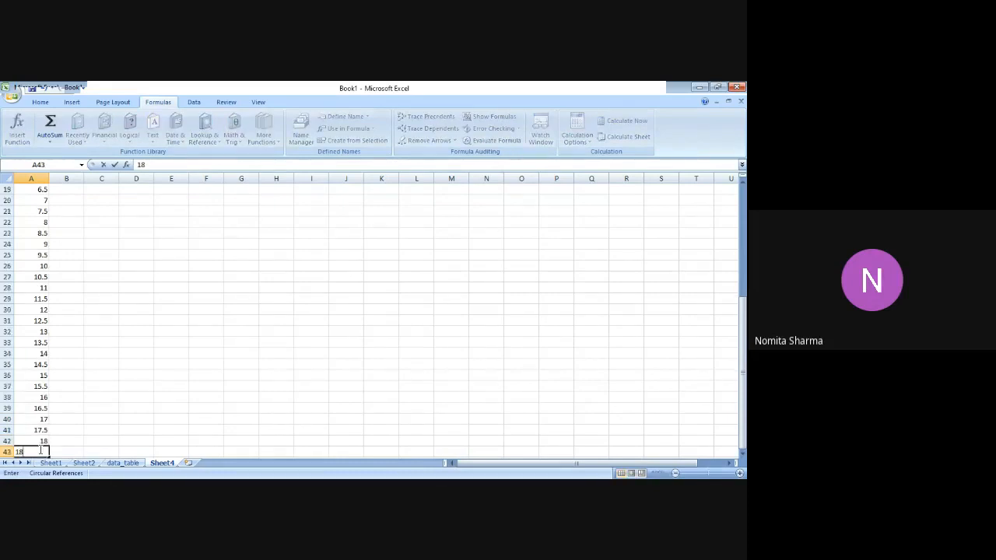
pyautogui.write('.5')
pyautogui.press('Return')
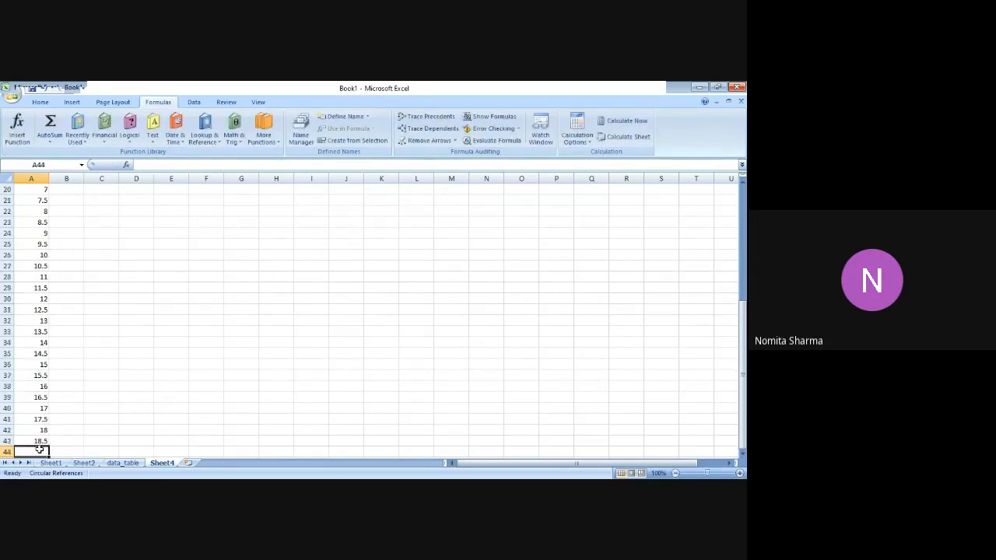
# Enter 119 in cell A44 and 20 in cell A45.
pyautogui.write('119')
pyautogui.press('Return')
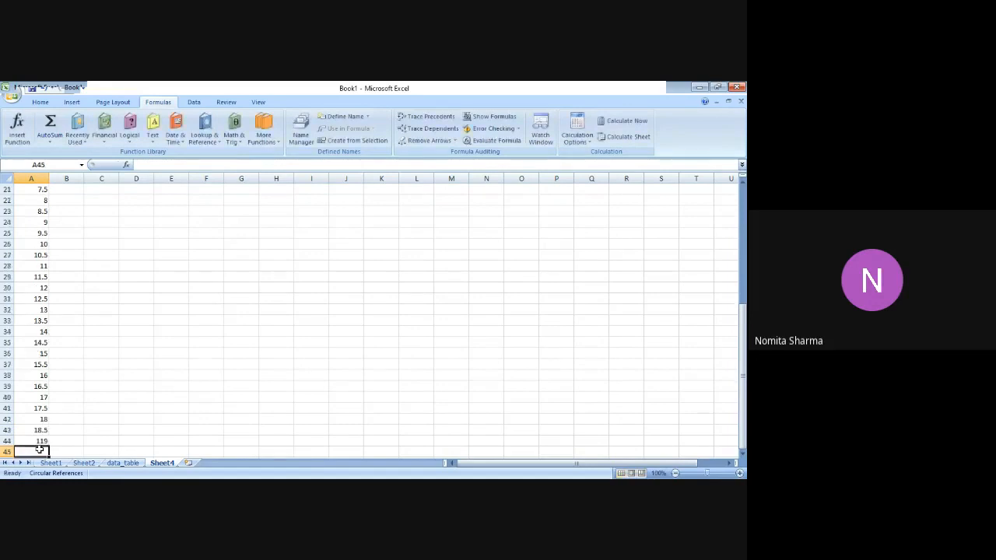
pyautogui.write('20')
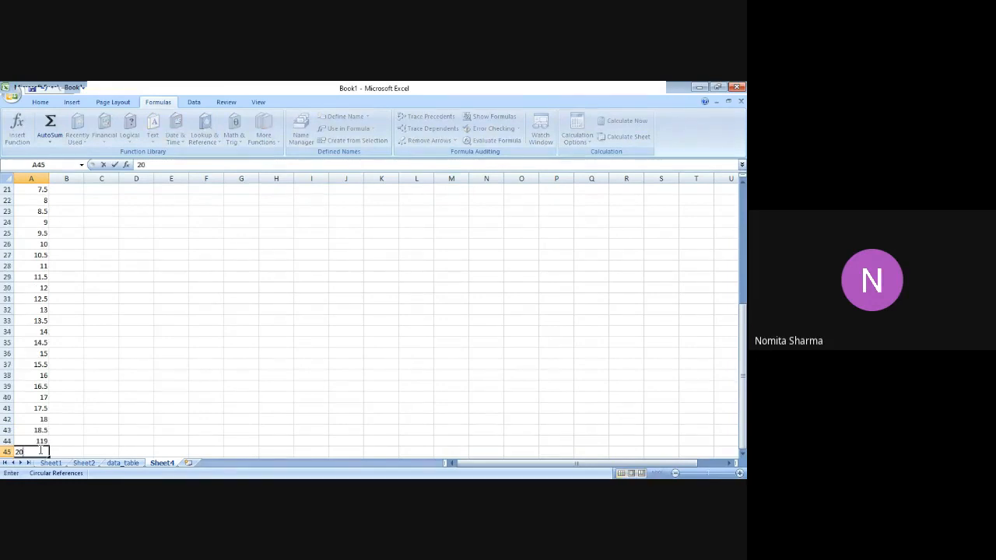
# Correct A44 to 19 and A45 to 19.5, and finish the column A series with 20 in A46.
pyautogui.press('Up')
pyautogui.press('Up')
pyautogui.press('Up')
pyautogui.press('Up')
pyautogui.press('Up')
pyautogui.press('Down')
pyautogui.press('Down')
pyautogui.press('Down')
pyautogui.press('Down')
pyautogui.press('Down')
pyautogui.press('Down')
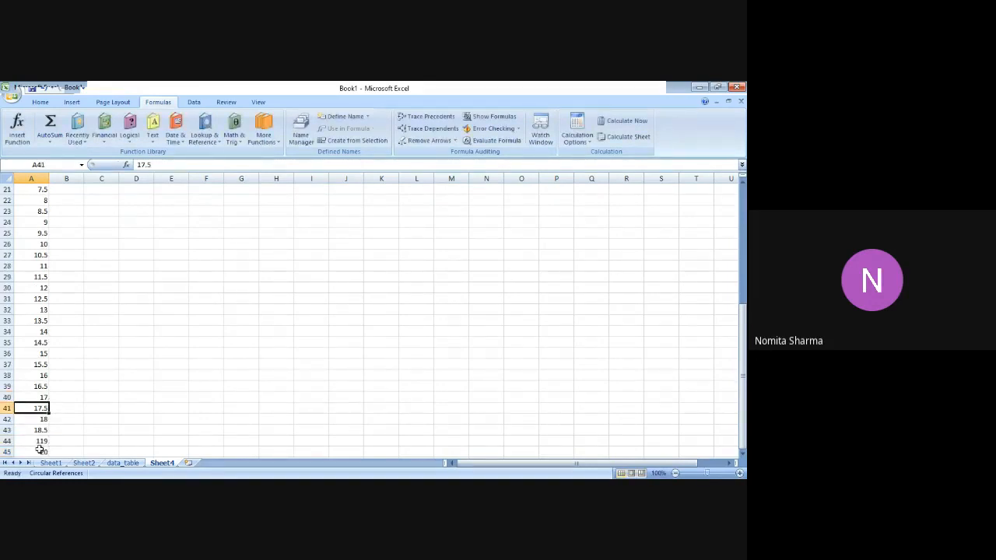
pyautogui.press('Up')
pyautogui.press('Up')
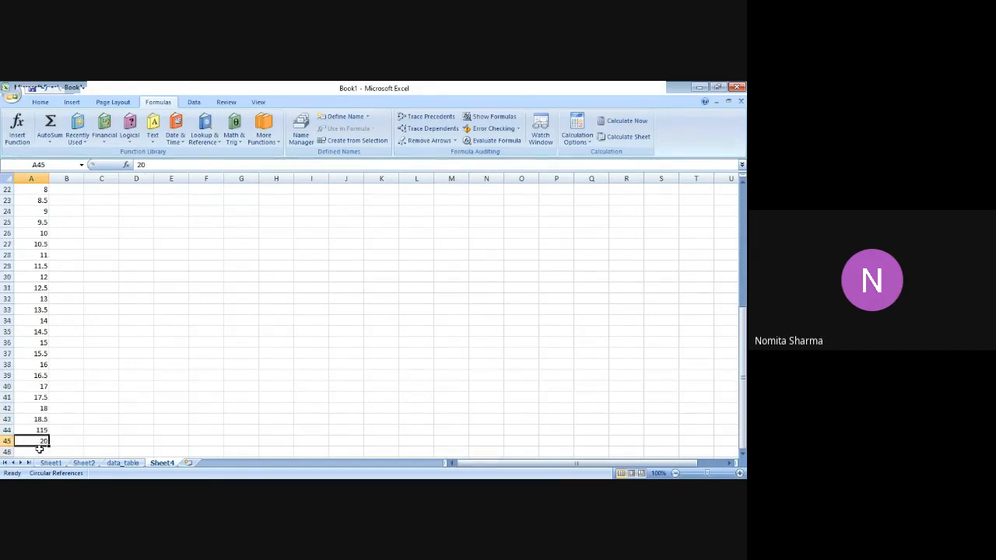
pyautogui.write('19')
pyautogui.press('Return')
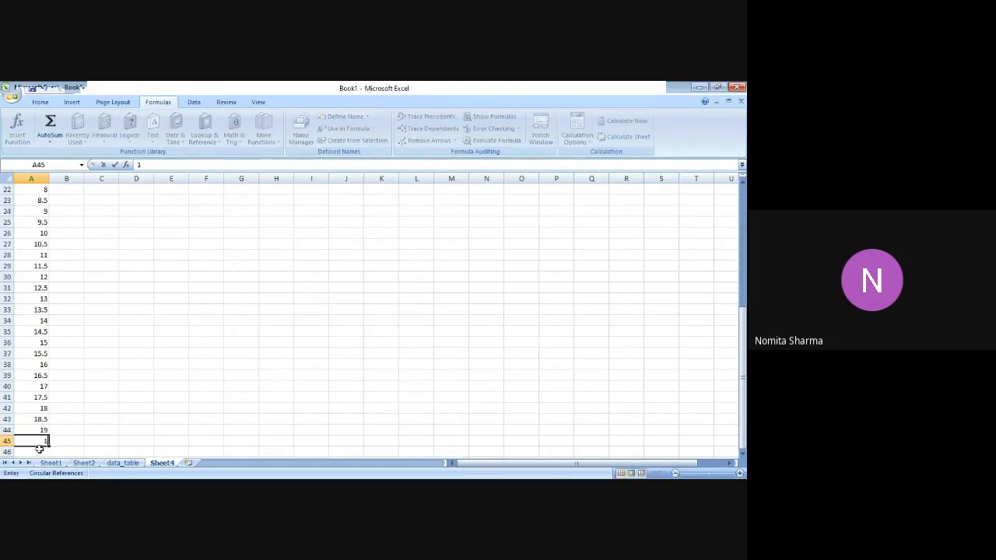
pyautogui.write('19.5')
pyautogui.press('Return')
pyautogui.write('20')
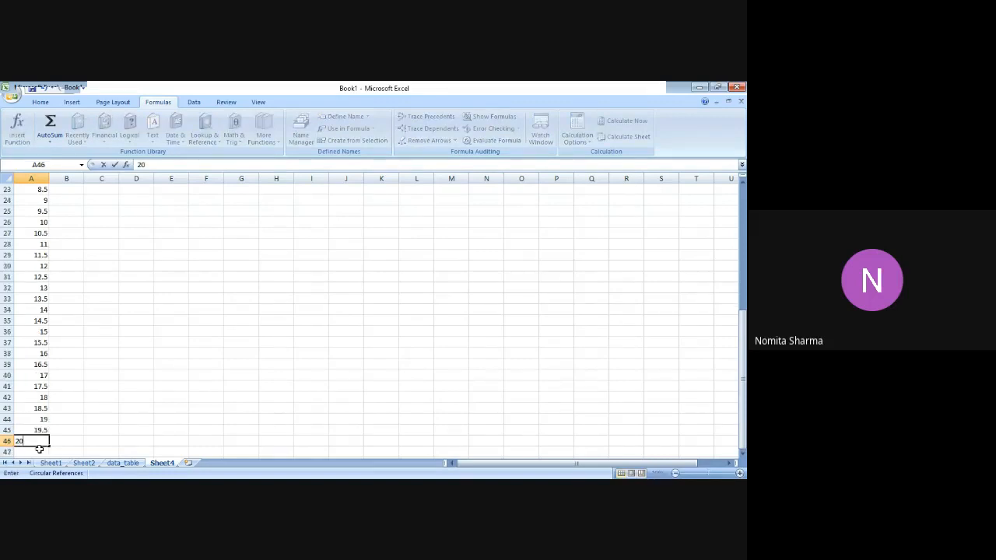
pyautogui.press('Up')
pyautogui.press('Up')
pyautogui.press('Up')
pyautogui.press('Up')
pyautogui.press('Up')
pyautogui.press('Up')
pyautogui.press('Up')
pyautogui.press('Up')
# Look back over the value series in column A and return to the net profit row at the top of the model.
pyautogui.press('Up')
pyautogui.press('Up')
pyautogui.press('Up')
pyautogui.press('Up')
pyautogui.press('Up')
pyautogui.press('Up')
pyautogui.press('Up')
pyautogui.press('Up')
pyautogui.press('Up')
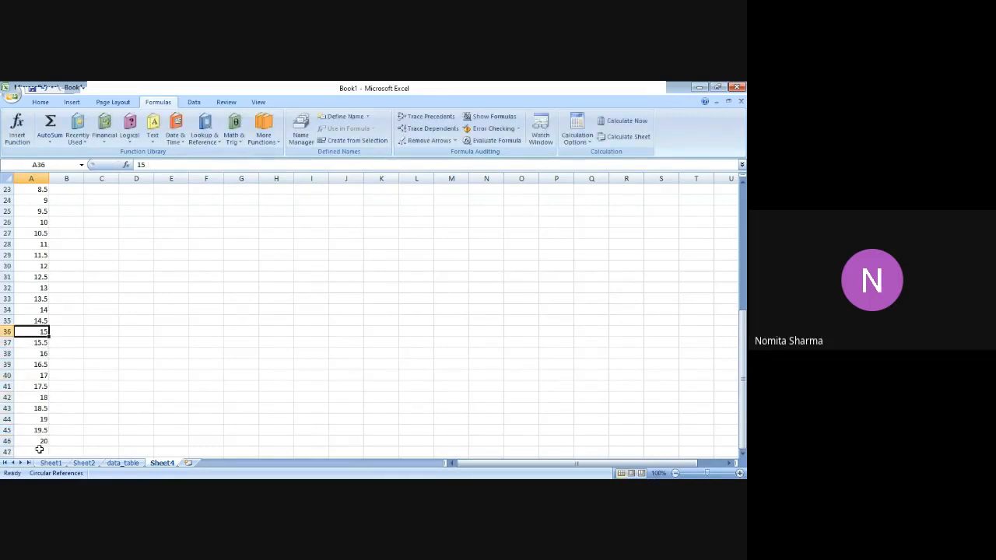
pyautogui.press('Up')
pyautogui.press('Up')
pyautogui.press('Up')
pyautogui.press('Up')
pyautogui.press('Up')
pyautogui.press('Up')
pyautogui.press('Up')
pyautogui.press('Up')
pyautogui.press('Up')
pyautogui.press('Up')
pyautogui.press('Up')
pyautogui.press('Up')
pyautogui.press('Up')
pyautogui.press('Up')
pyautogui.press('Up')
pyautogui.press('Up')
pyautogui.press('Up')
pyautogui.press('Up')
pyautogui.press('Up')
pyautogui.press('Up')
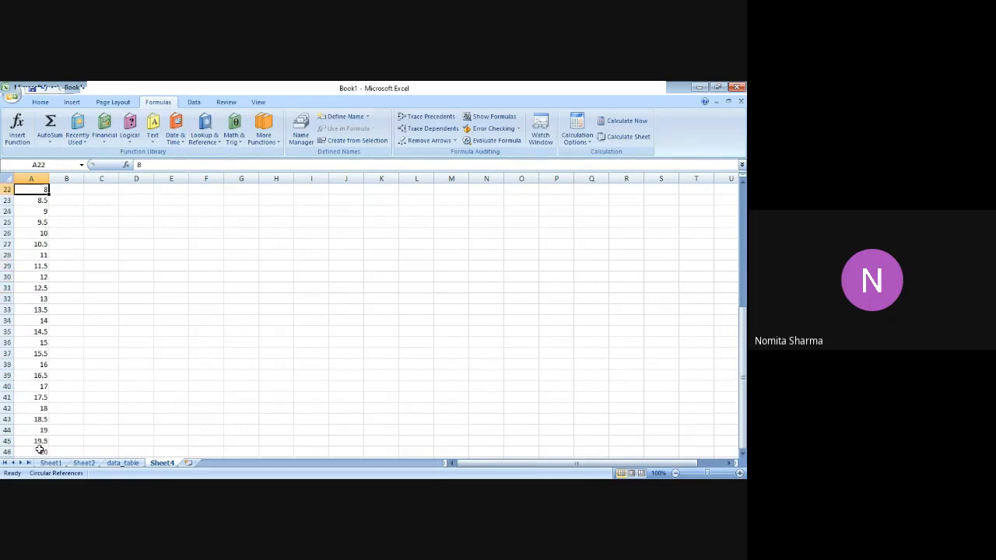
pyautogui.press('Down')
pyautogui.press('Down')
pyautogui.press('Down')
pyautogui.press('Down')
pyautogui.press('Down')
pyautogui.press('Down')
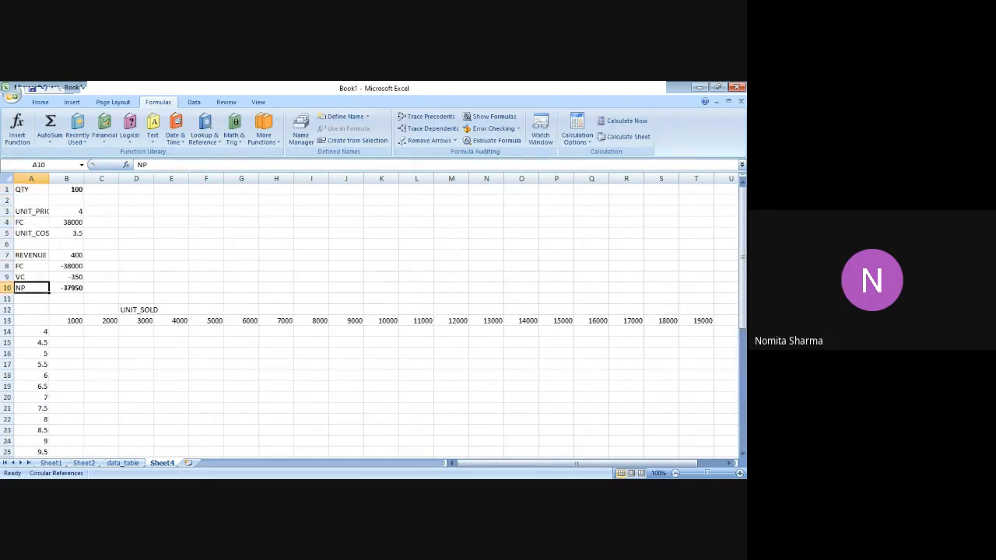
pyautogui.hotkey('alt', 'Tab')
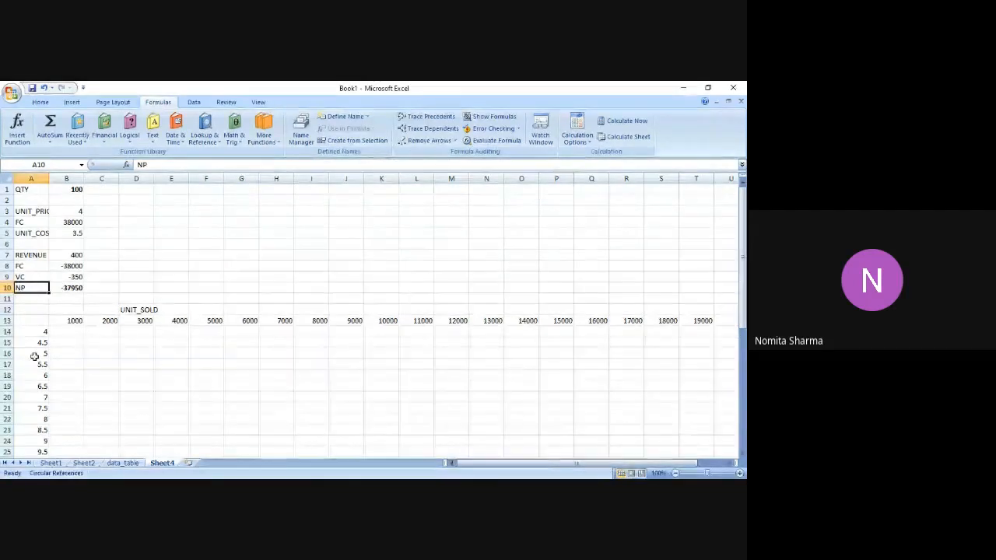
# Link the table's corner cell A13 to the net profit with the formula =B10.
pyautogui.click(28, 321)
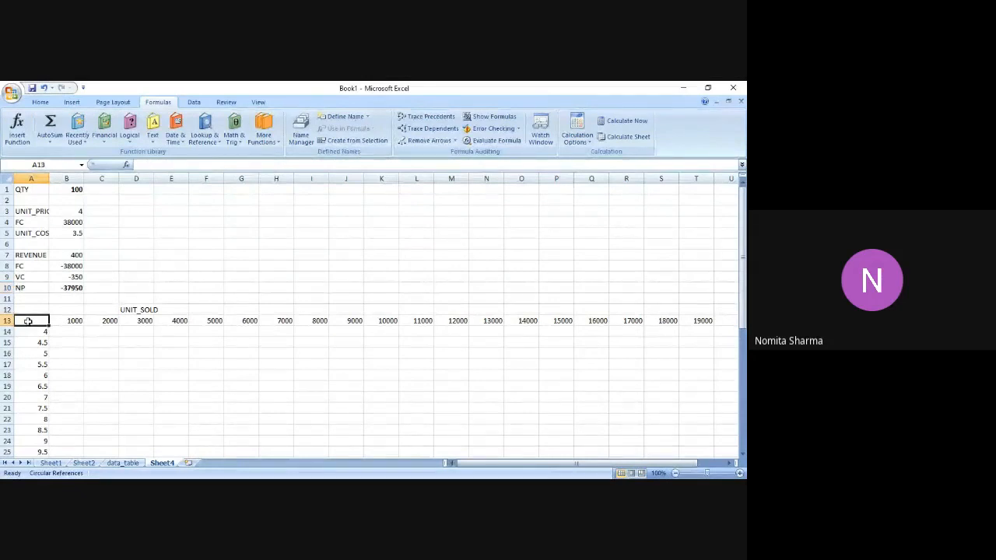
pyautogui.write('=')
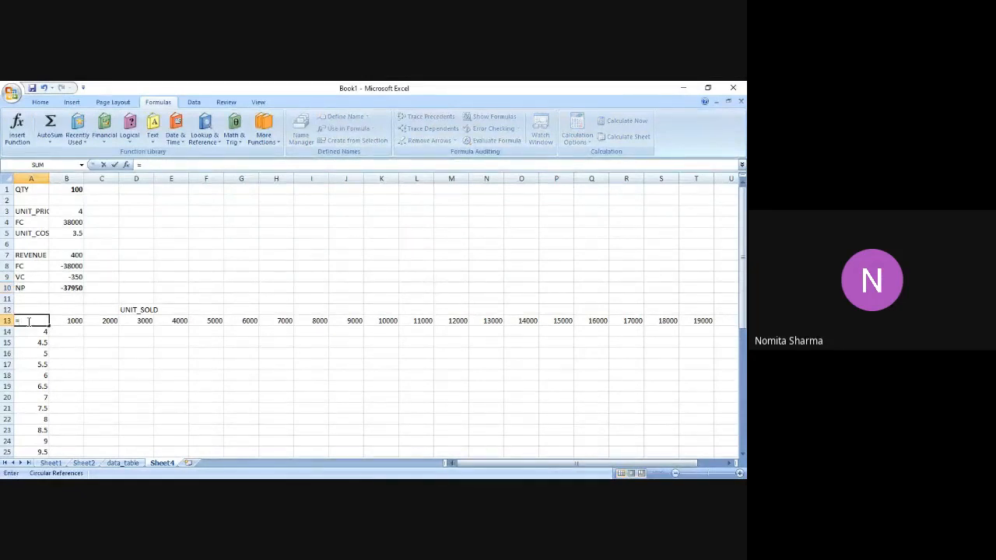
pyautogui.write('B')
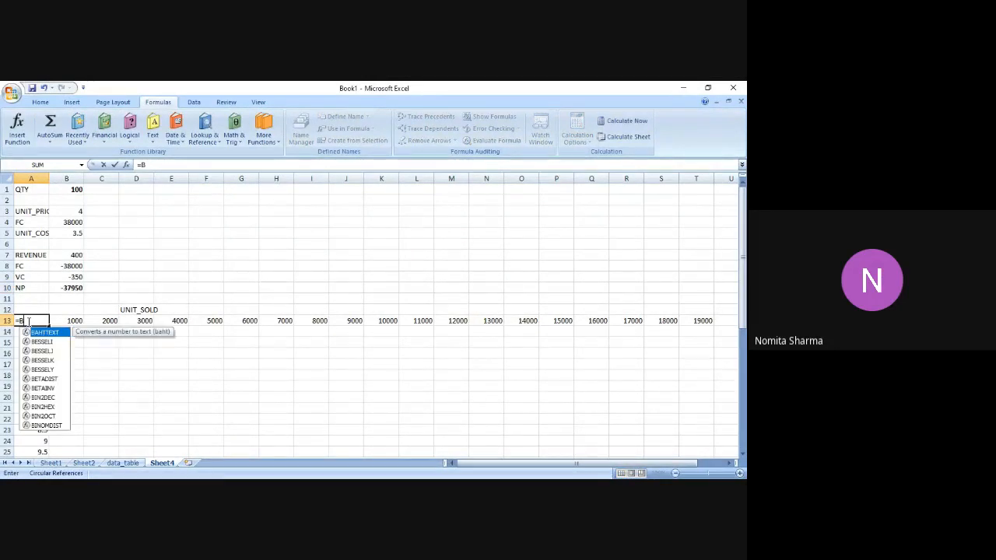
pyautogui.write('10')
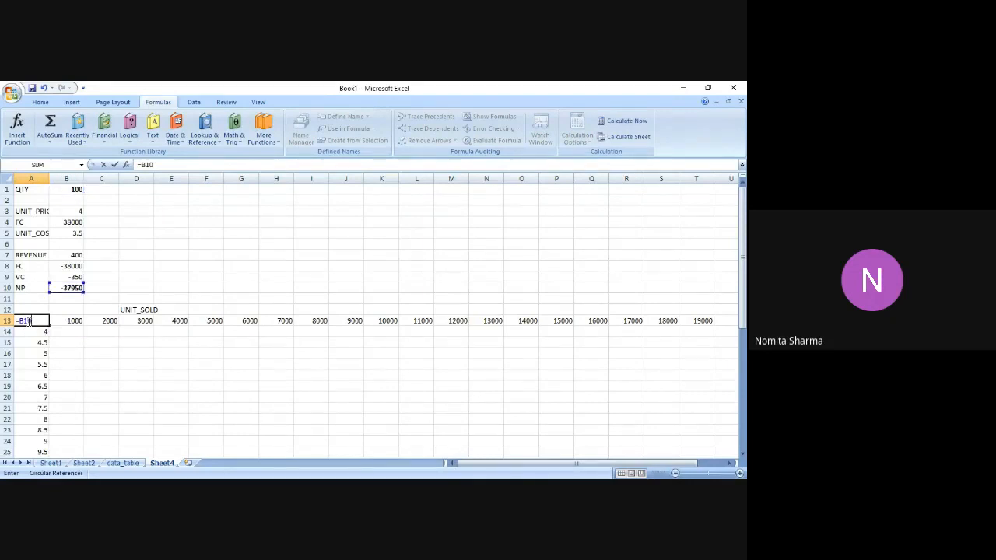
pyautogui.press('Return')
pyautogui.click(28, 321)
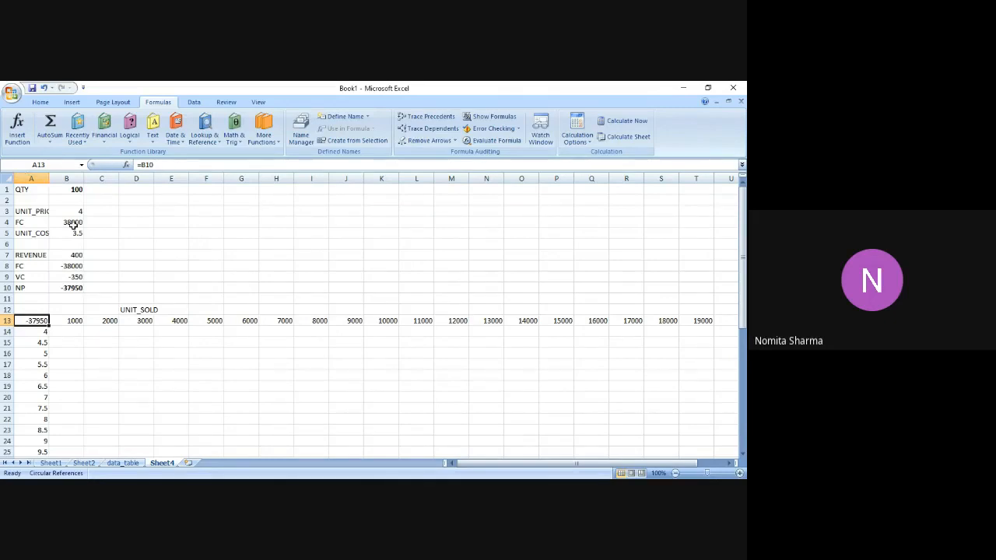
# Bold the UNIT_SOLD heading in D12, the unit price label and value in A3:B3, and the QTY label in A1.
pyautogui.click(128, 310)
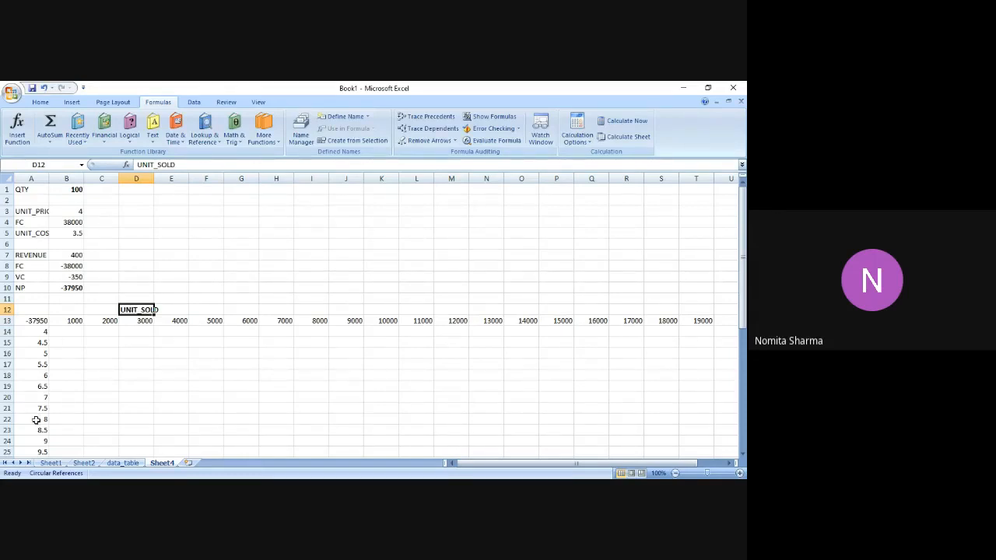
pyautogui.click(26, 212)
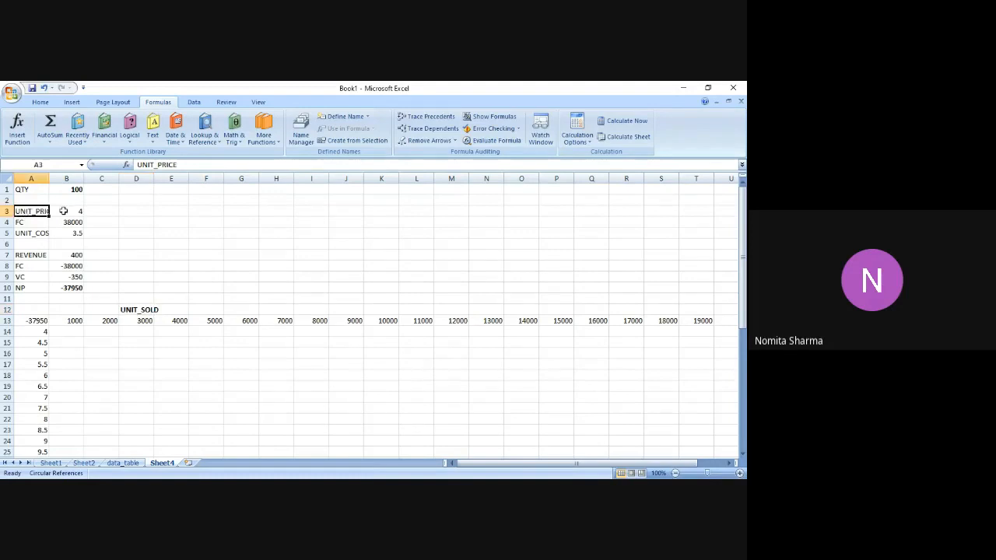
pyautogui.click(68, 211)
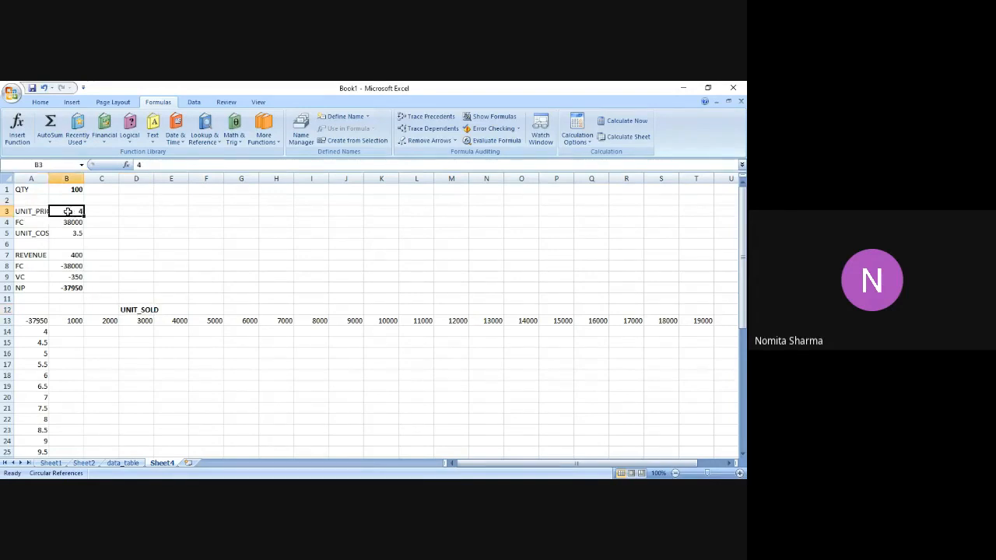
pyautogui.click(35, 212)
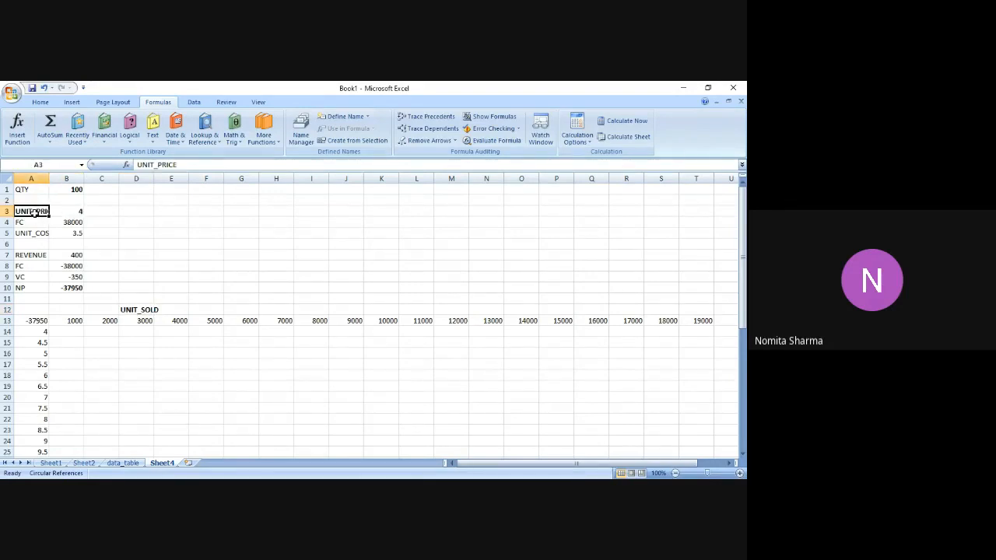
pyautogui.press('Up')
pyautogui.press('Up')
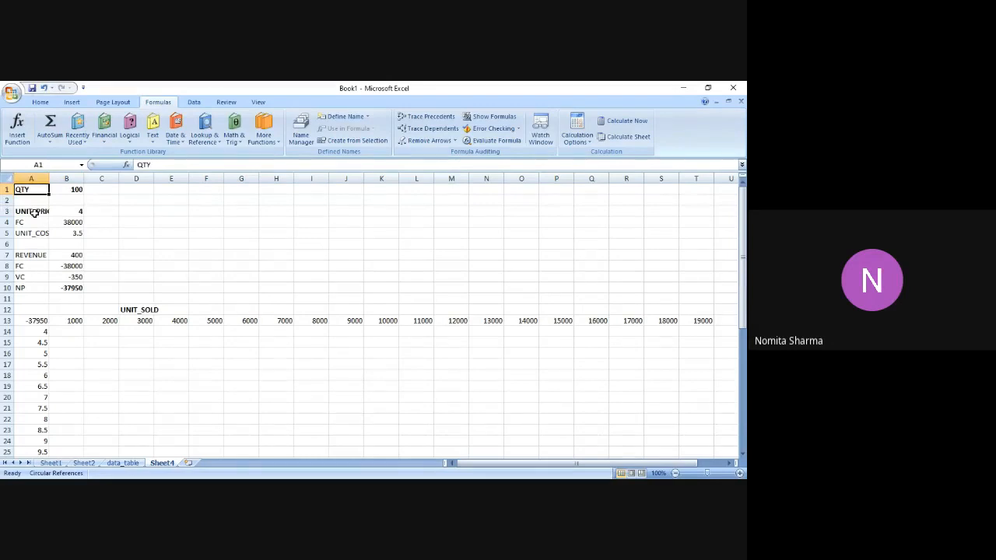
# Enter the label INPUTS in D1 beside the quantity and in D3 beside the unit price.
pyautogui.press('Right')
pyautogui.press('Right')
pyautogui.press('Right')
pyautogui.write('INPUTS')
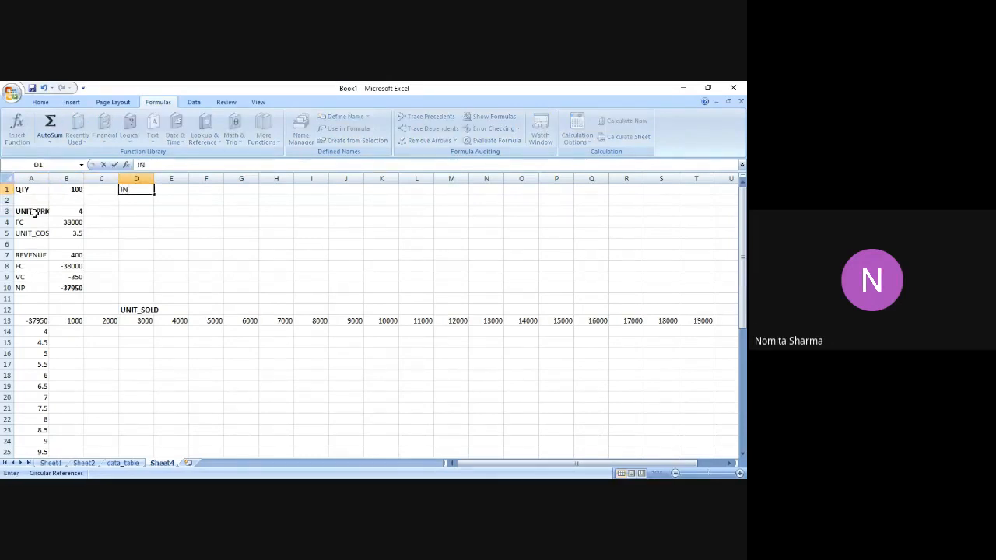
pyautogui.press('Return')
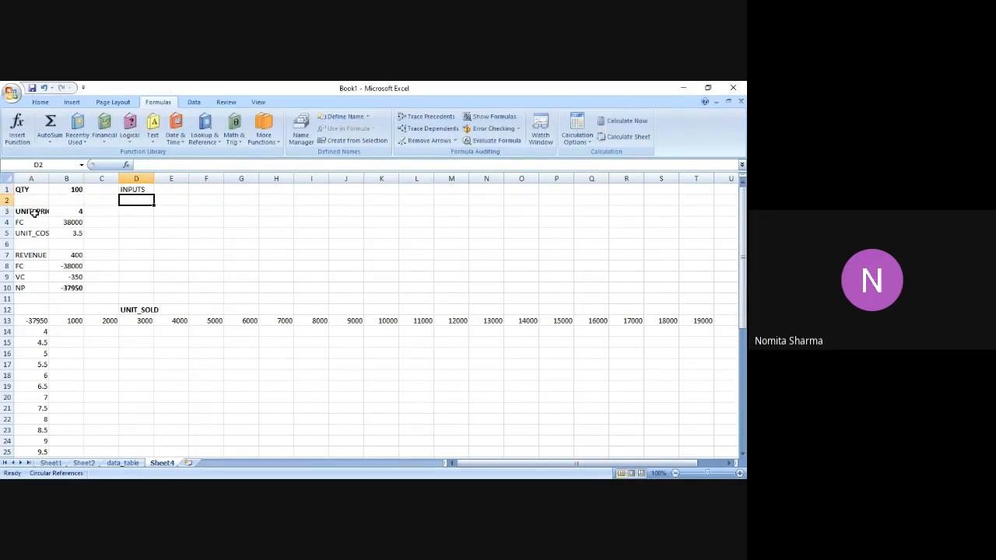
pyautogui.press('Down')
pyautogui.write('INPUTS')
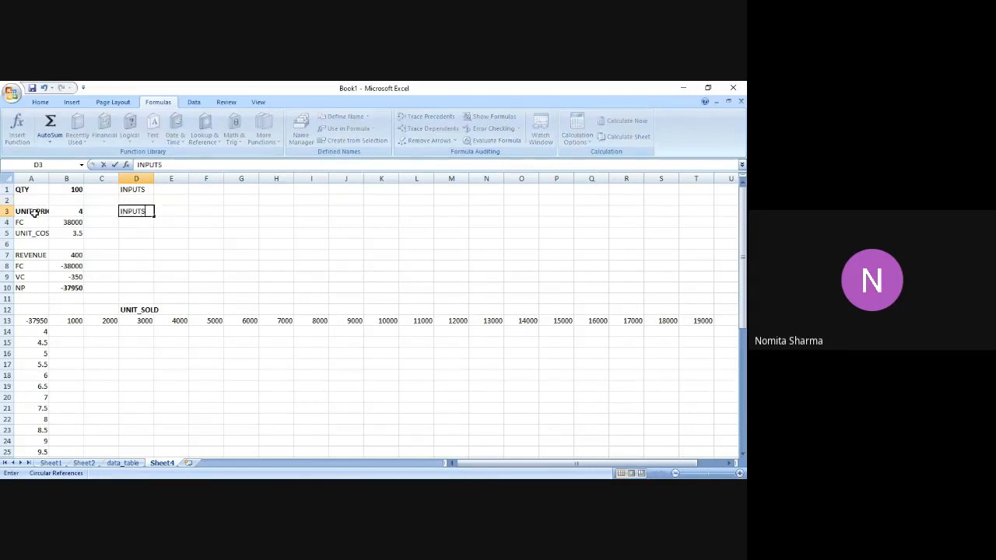
pyautogui.press('Return')
# Make the INPUTS labels in D3 and D1 bold.
pyautogui.press('Up')
pyautogui.hotkey('ctrl', 'b')
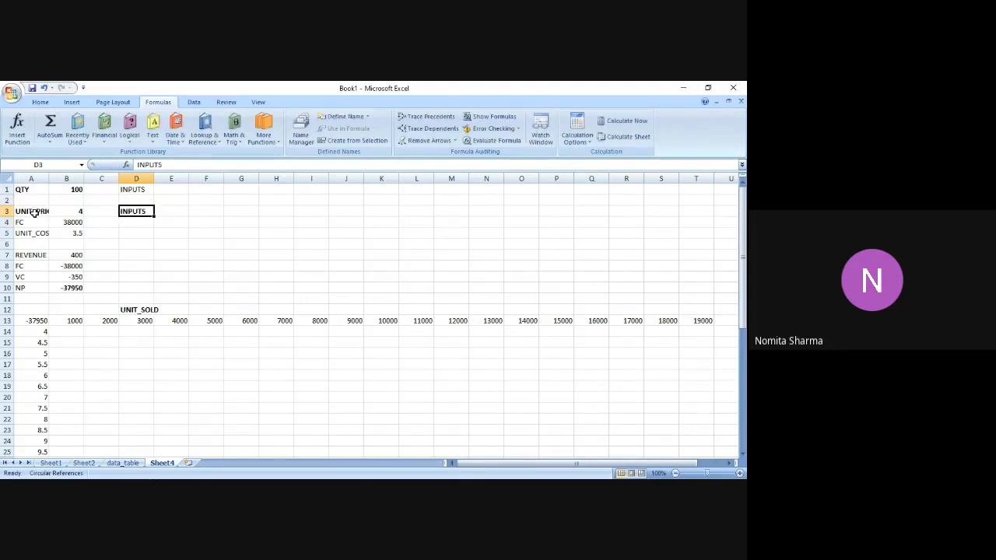
pyautogui.press('Up')
pyautogui.press('Up')
pyautogui.hotkey('ctrl', 'b')
# Enter the label OUTPUT in D10 beside the net profit and make it bold.
pyautogui.press('Down')
pyautogui.press('Down')
pyautogui.press('Down')
pyautogui.press('Down')
pyautogui.press('Down')
pyautogui.press('Down')
pyautogui.press('Down')
pyautogui.press('Down')
pyautogui.press('Down')
pyautogui.write('OU')
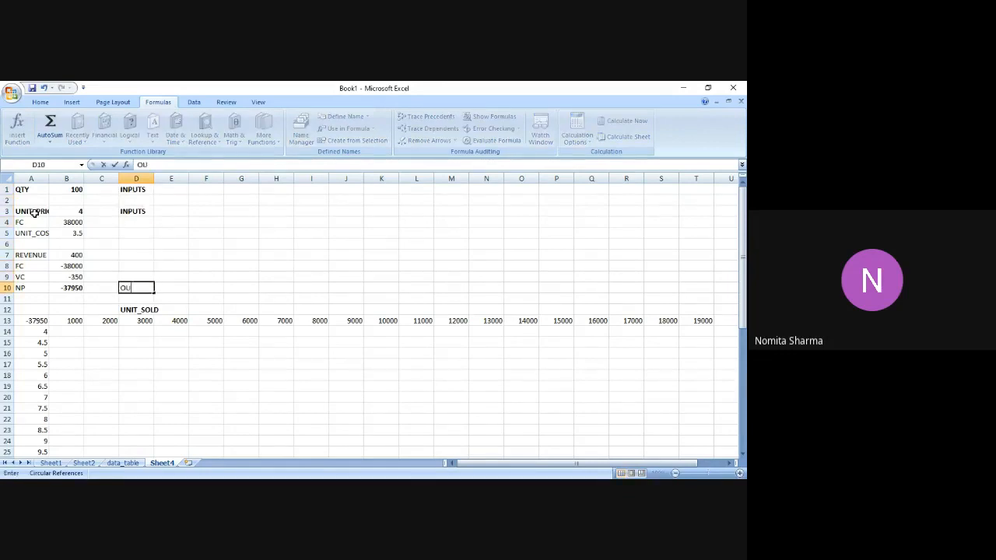
pyautogui.write('TPUT')
pyautogui.press('Return')
pyautogui.press('Up')
pyautogui.hotkey('ctrl', 'b')
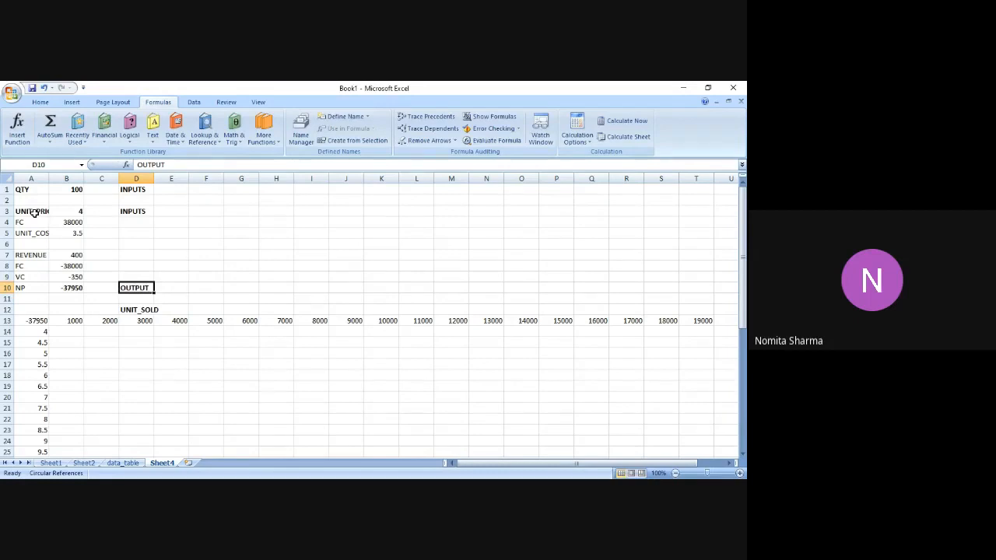
# Select the whole data table range A13:T46, from the linked corner cell to the last row and column of values.
pyautogui.press('Down')
pyautogui.press('Down')
pyautogui.press('Down')
pyautogui.press('Left')
pyautogui.press('Left')
pyautogui.press('Left')
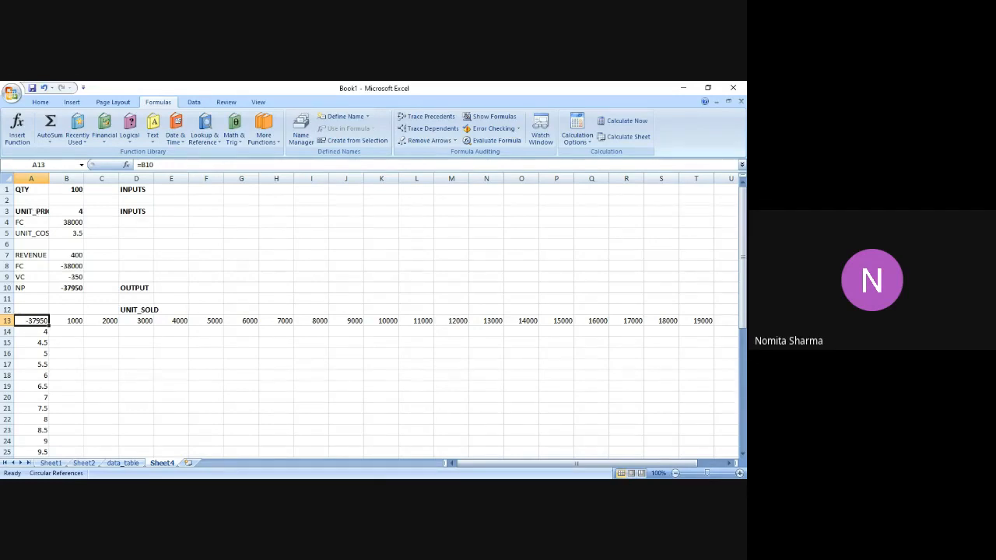
pyautogui.hotkey('alt', 'Tab')
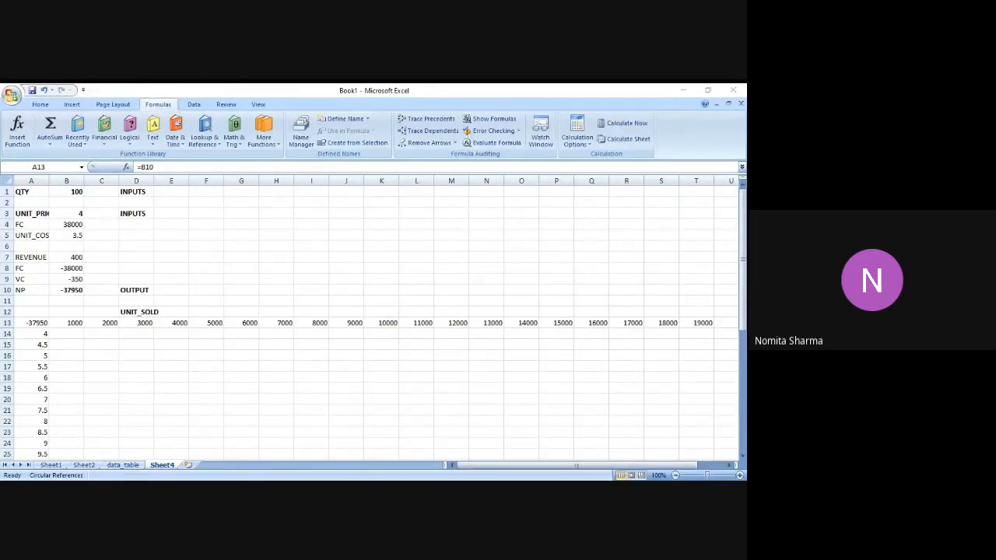
pyautogui.hotkey('alt', 'Tab')
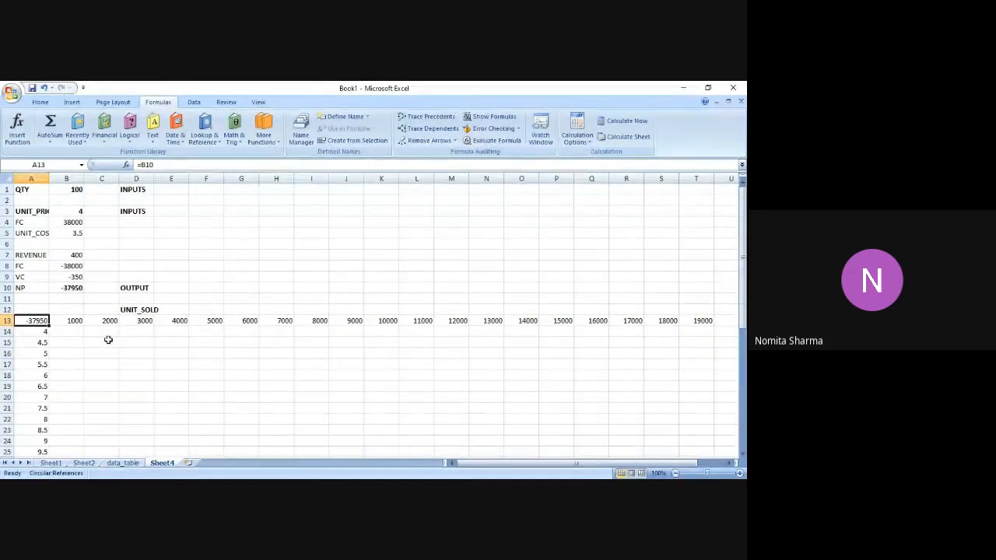
pyautogui.hotkey('shift', 'Right')
pyautogui.hotkey('shift', 'Right')
pyautogui.hotkey('shift', 'Right')
pyautogui.hotkey('shift', 'Right')
pyautogui.hotkey('shift', 'Right')
pyautogui.hotkey('shift', 'Right')
pyautogui.hotkey('shift', 'Right')
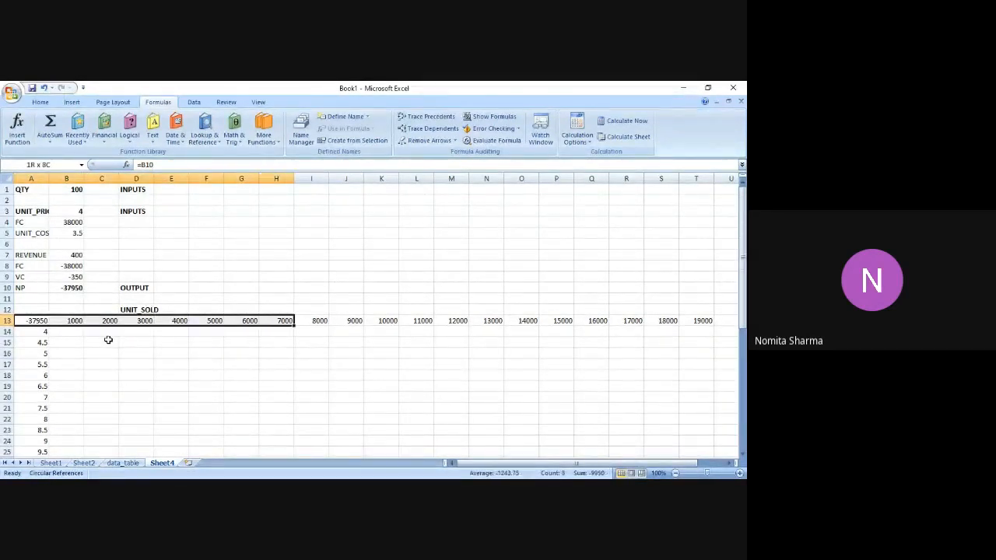
pyautogui.hotkey('shift', 'Right')
pyautogui.hotkey('shift', 'Right')
pyautogui.hotkey('shift', 'Right')
pyautogui.hotkey('shift', 'Right')
pyautogui.hotkey('shift', 'Right')
pyautogui.hotkey('shift', 'Right')
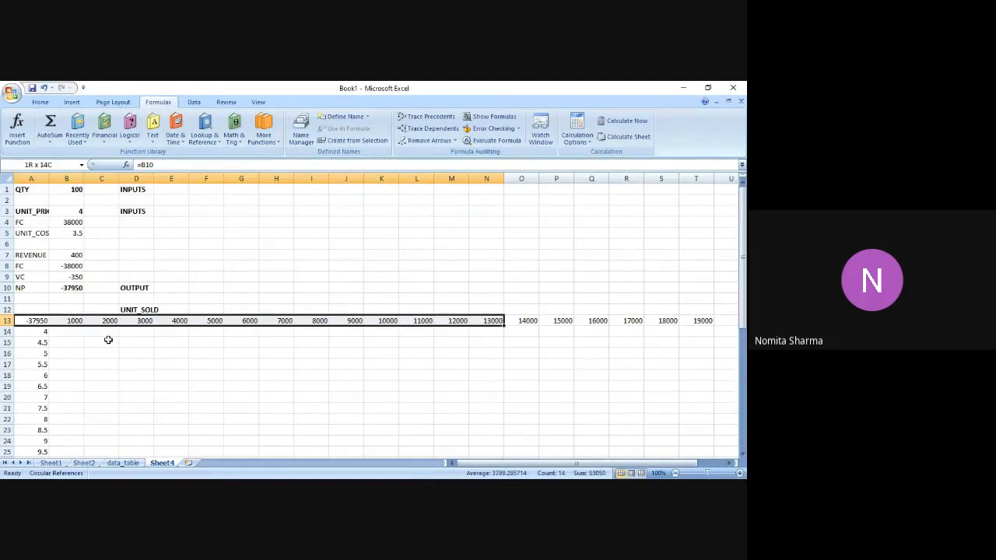
pyautogui.hotkey('shift', 'Right')
pyautogui.hotkey('shift', 'Right')
pyautogui.hotkey('shift', 'Right')
pyautogui.hotkey('shift', 'Right')
pyautogui.hotkey('shift', 'Right')
pyautogui.hotkey('shift', 'Right')
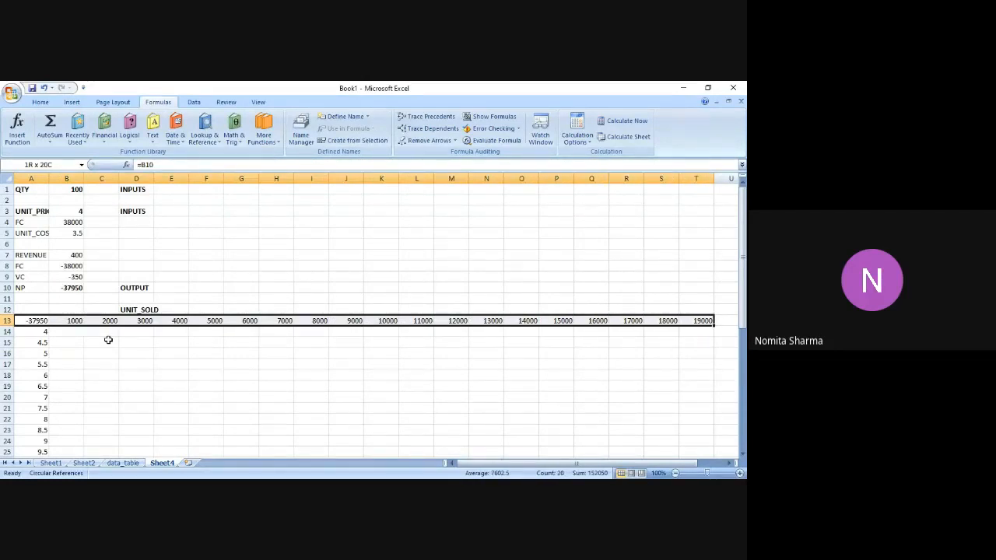
pyautogui.hotkey('shift', 'Down')
pyautogui.hotkey('shift', 'Down')
pyautogui.hotkey('shift', 'Down')
pyautogui.hotkey('shift', 'Down')
pyautogui.hotkey('shift', 'Down')
pyautogui.hotkey('shift', 'Down')
pyautogui.hotkey('shift', 'Down')
pyautogui.hotkey('shift', 'Down')
pyautogui.hotkey('shift', 'Down')
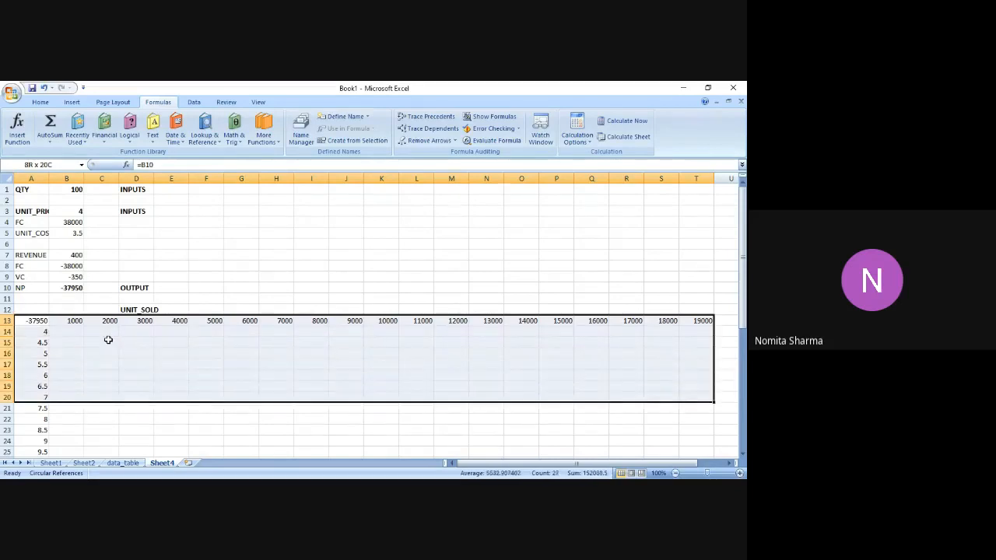
pyautogui.hotkey('shift', 'Down')
pyautogui.hotkey('shift', 'Down')
pyautogui.hotkey('shift', 'Down')
pyautogui.hotkey('shift', 'Down')
pyautogui.hotkey('shift', 'Down')
pyautogui.hotkey('shift', 'Down')
pyautogui.hotkey('shift', 'Down')
pyautogui.hotkey('shift', 'Down')
pyautogui.hotkey('shift', 'Down')
pyautogui.hotkey('shift', 'Down')
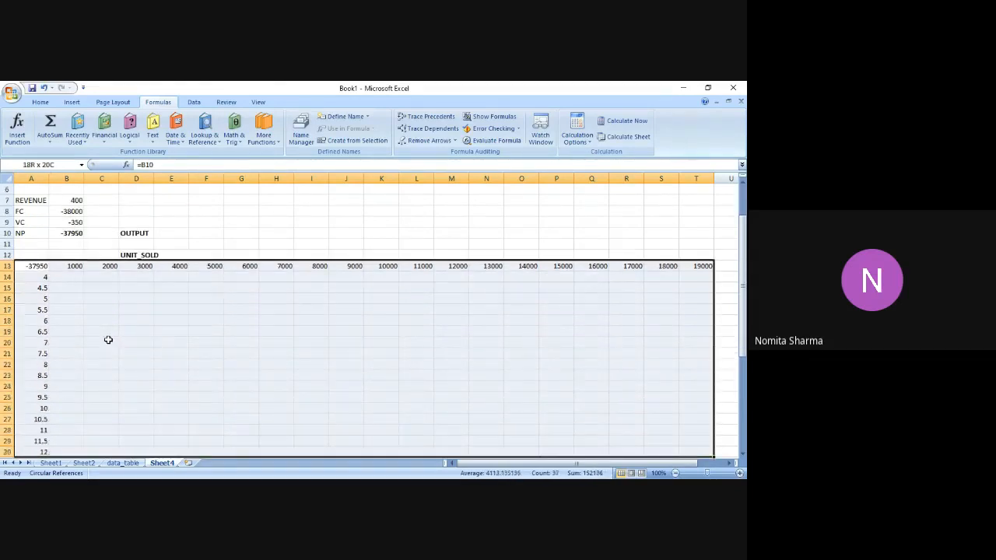
pyautogui.hotkey('shift', 'Down')
pyautogui.hotkey('shift', 'Down')
pyautogui.hotkey('shift', 'Down')
pyautogui.hotkey('shift', 'Down')
pyautogui.hotkey('shift', 'Down')
pyautogui.hotkey('shift', 'Down')
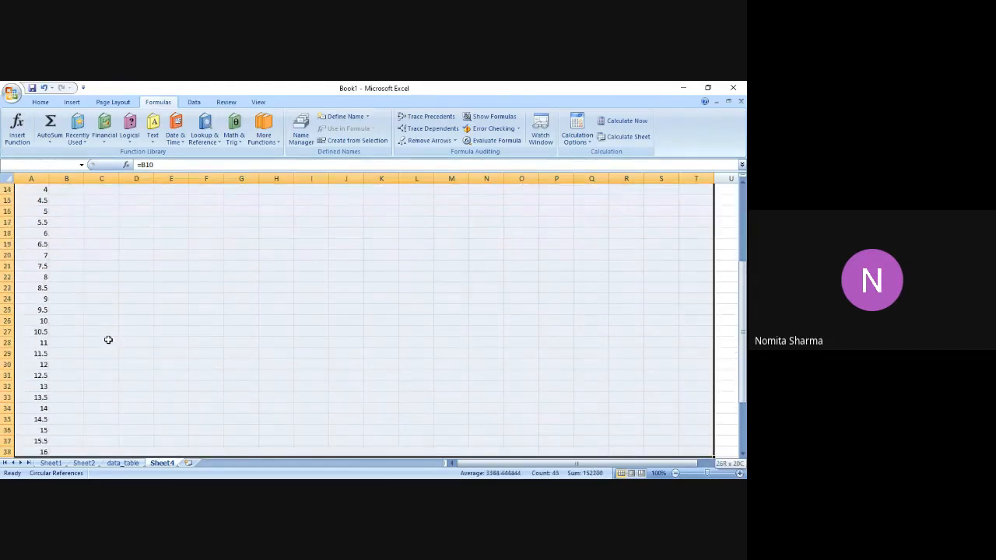
pyautogui.hotkey('shift', 'Down')
pyautogui.hotkey('shift', 'Down')
pyautogui.hotkey('shift', 'Down')
pyautogui.hotkey('shift', 'Down')
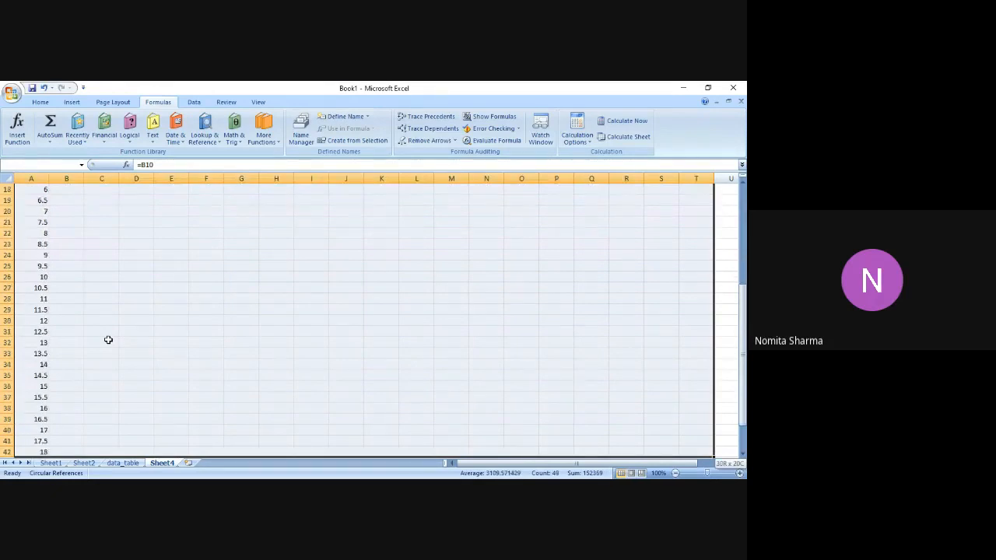
pyautogui.hotkey('shift', 'Down')
pyautogui.hotkey('shift', 'Down')
pyautogui.hotkey('shift', 'Down')
pyautogui.hotkey('shift', 'Down')
pyautogui.hotkey('shift', 'Down')
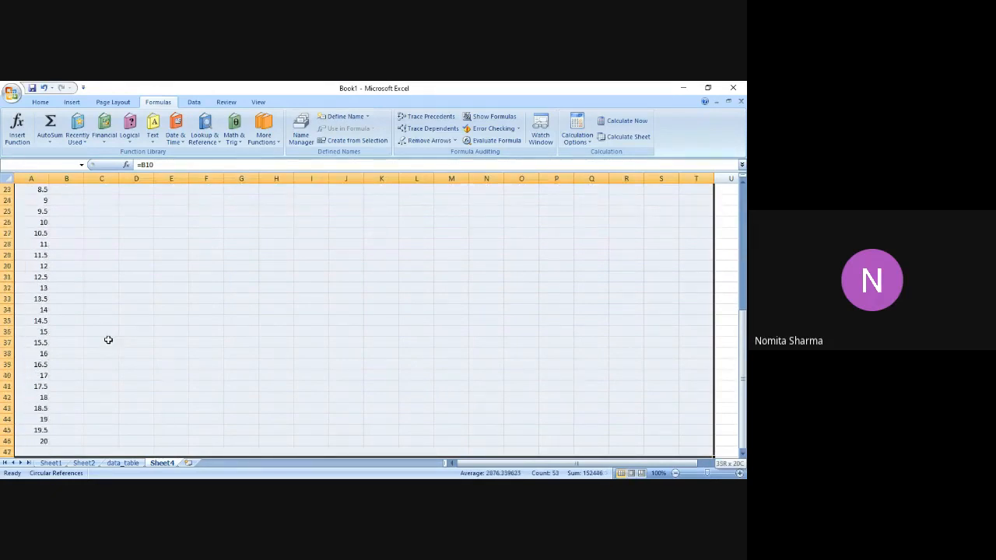
pyautogui.hotkey('shift', 'Up')
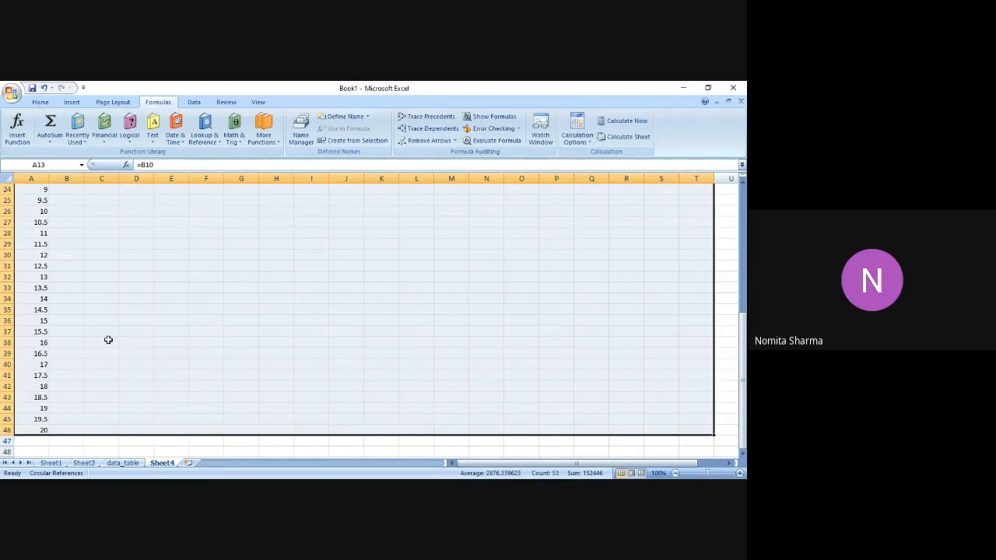
pyautogui.click(741, 185)
pyautogui.moveTo(742, 185); pyautogui.dragTo(742, 184)
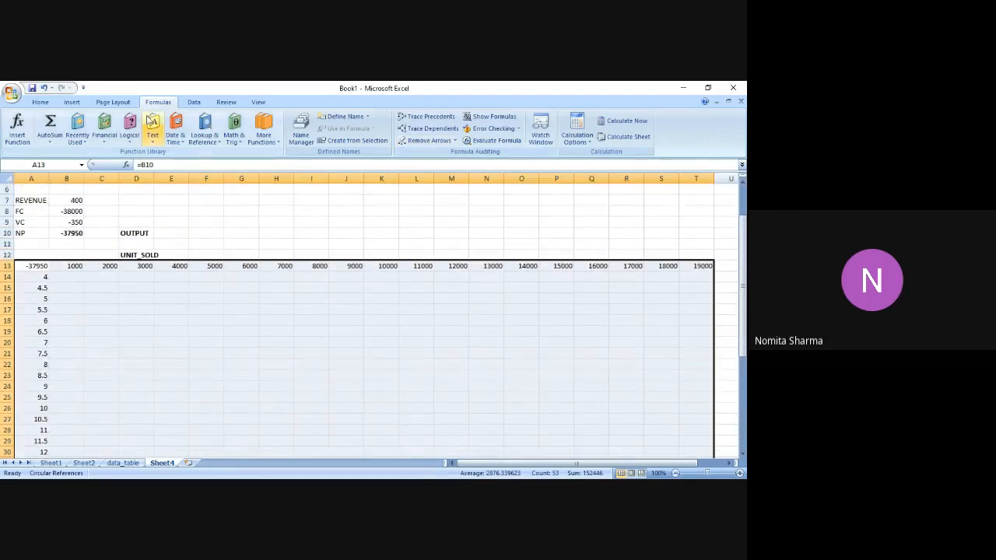
pyautogui.click(192, 103)
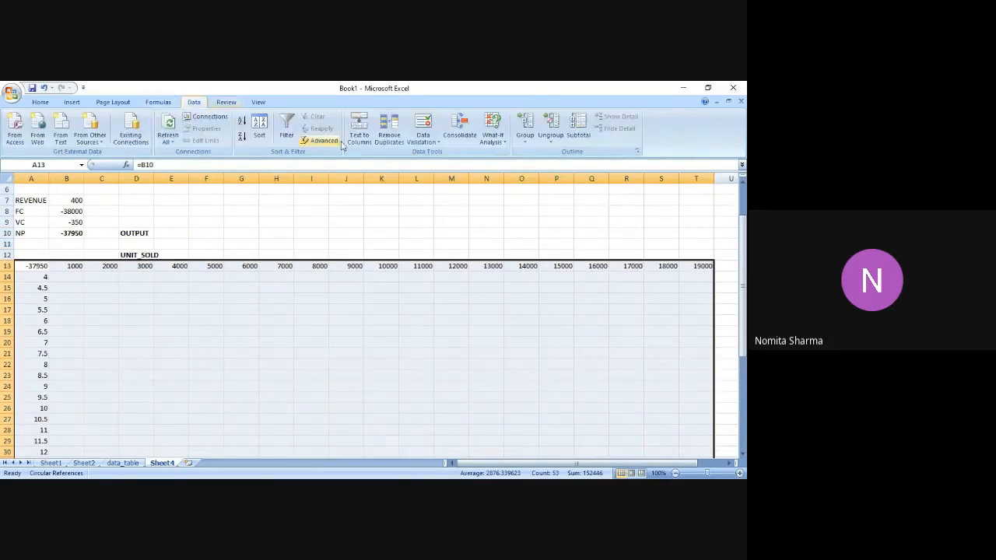
pyautogui.click(491, 140)
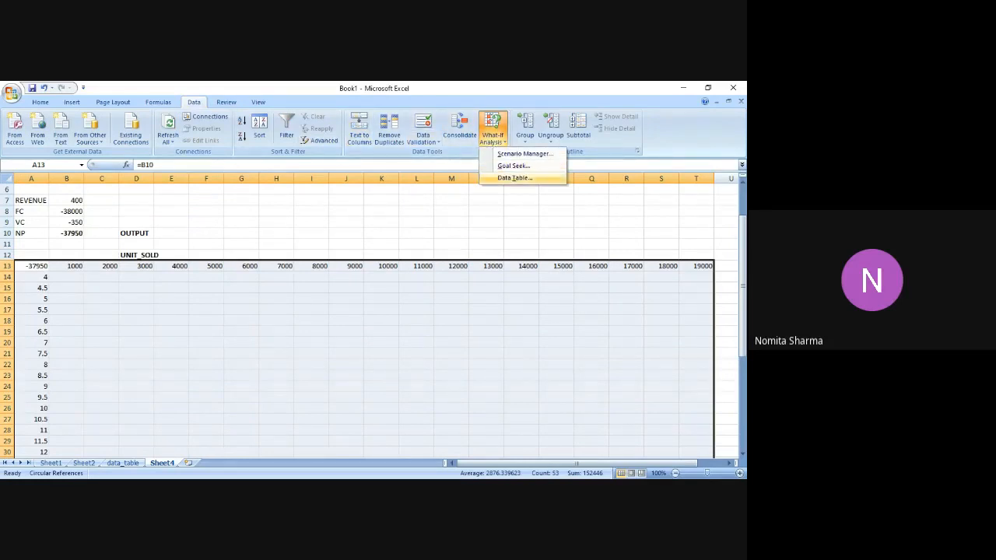
pyautogui.click(516, 178)
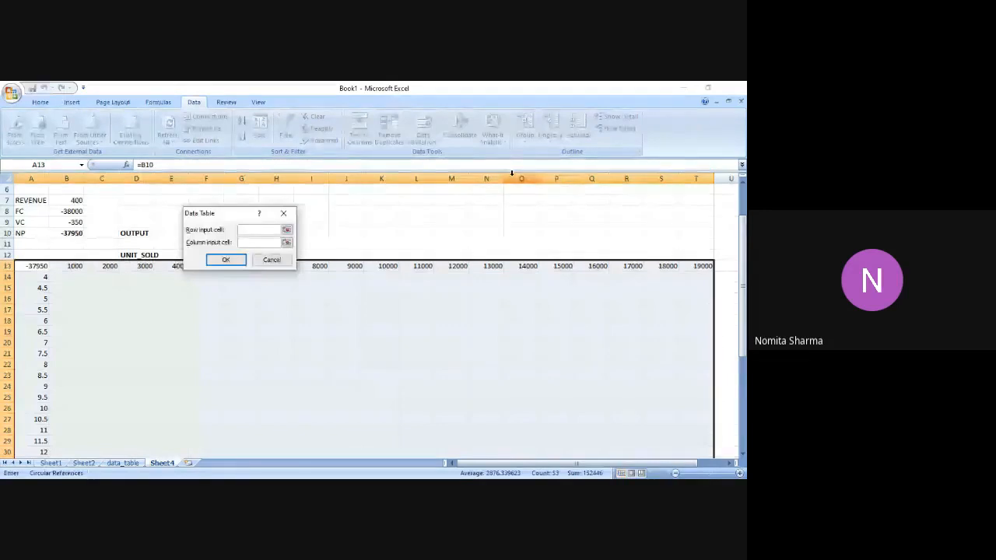
pyautogui.moveTo(232, 216); pyautogui.dragTo(312, 205)
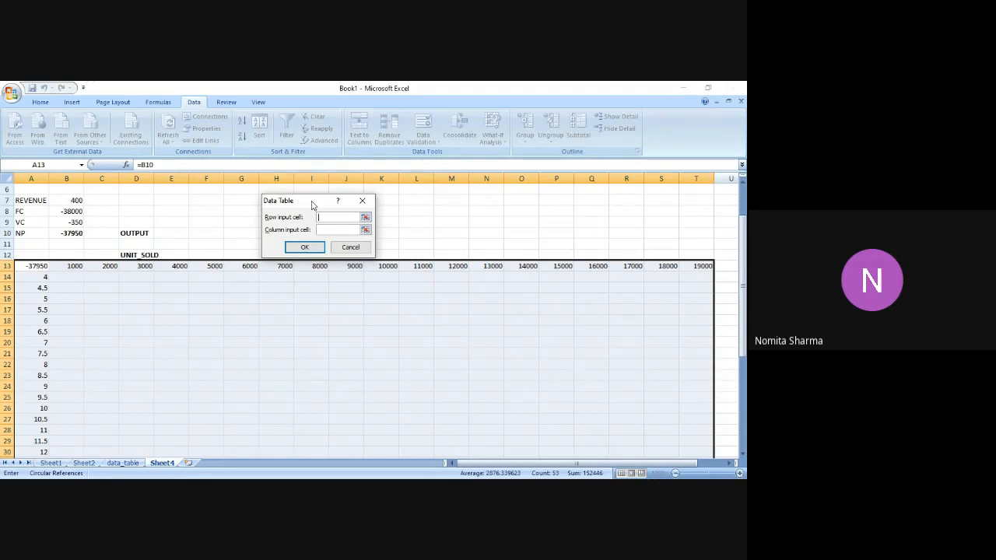
pyautogui.click(743, 185)
pyautogui.click(743, 184)
pyautogui.click(743, 185)
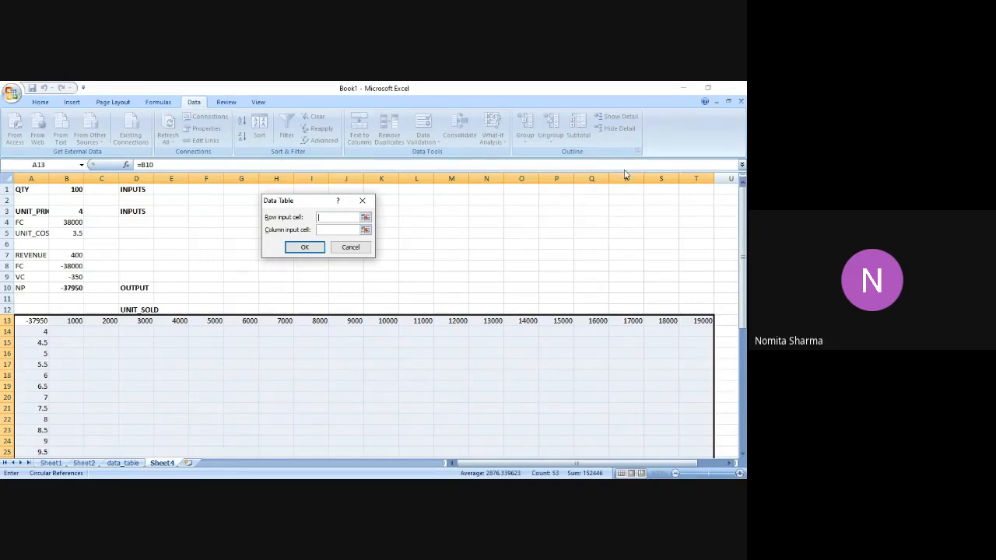
pyautogui.click(72, 189)
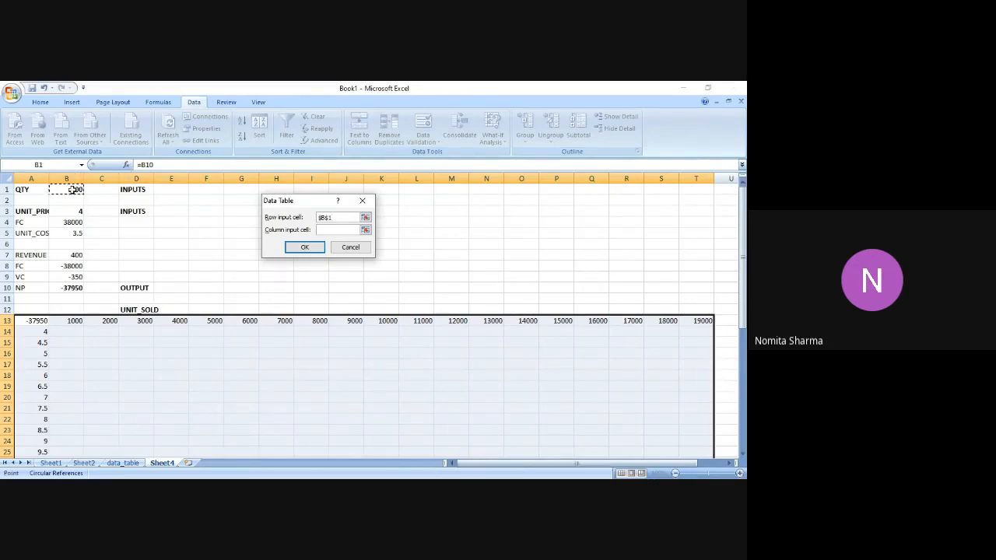
pyautogui.click(339, 231)
pyautogui.click(70, 210)
pyautogui.press('BackSpace')
pyautogui.press('BackSpace')
pyautogui.press('BackSpace')
pyautogui.press('BackSpace')
pyautogui.click(337, 219)
pyautogui.press('BackSpace')
pyautogui.press('BackSpace')
pyautogui.press('BackSpace')
pyautogui.press('BackSpace')
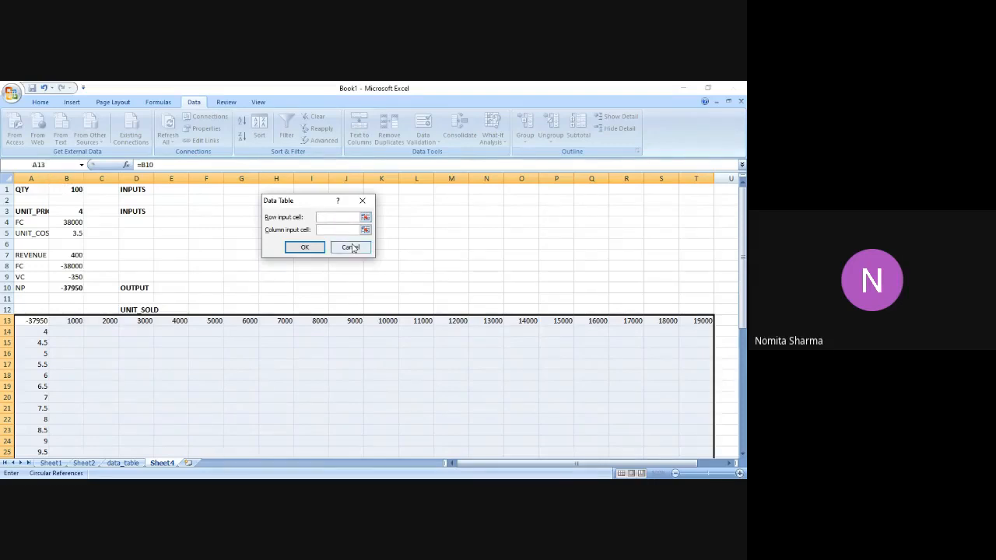
pyautogui.click(350, 247)
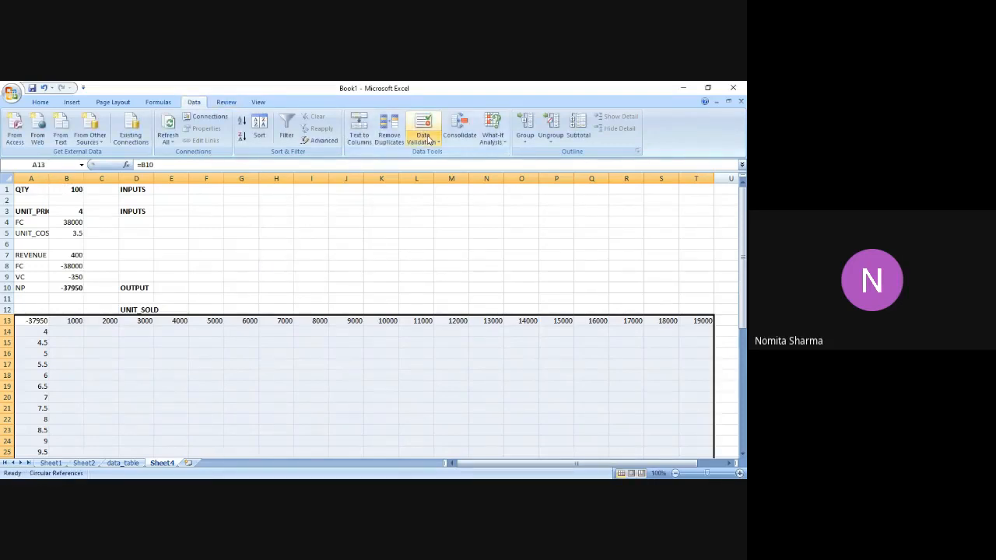
# Create a what-if data table on the selected range with row input cell $B$1 and column input cell $B$3.
pyautogui.click(493, 131)
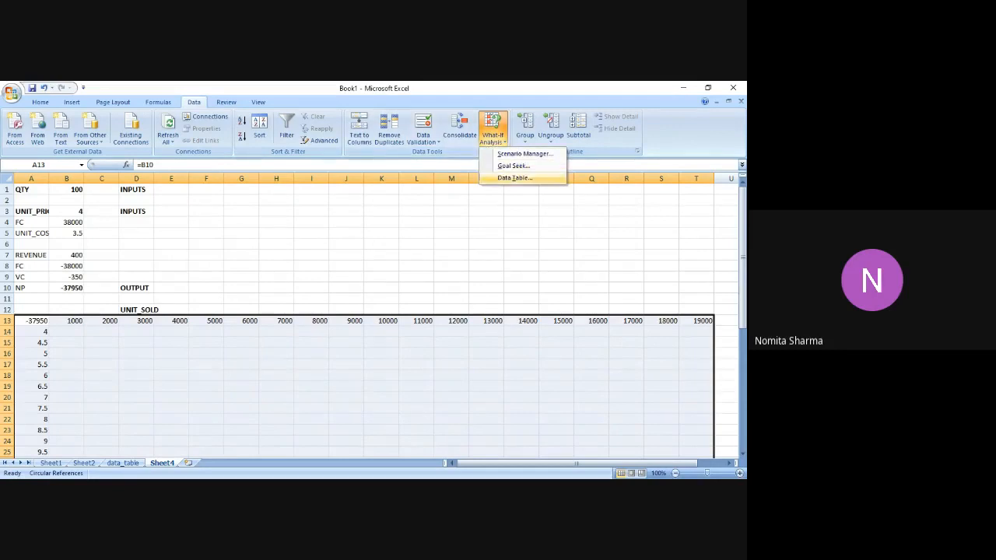
pyautogui.click(515, 177)
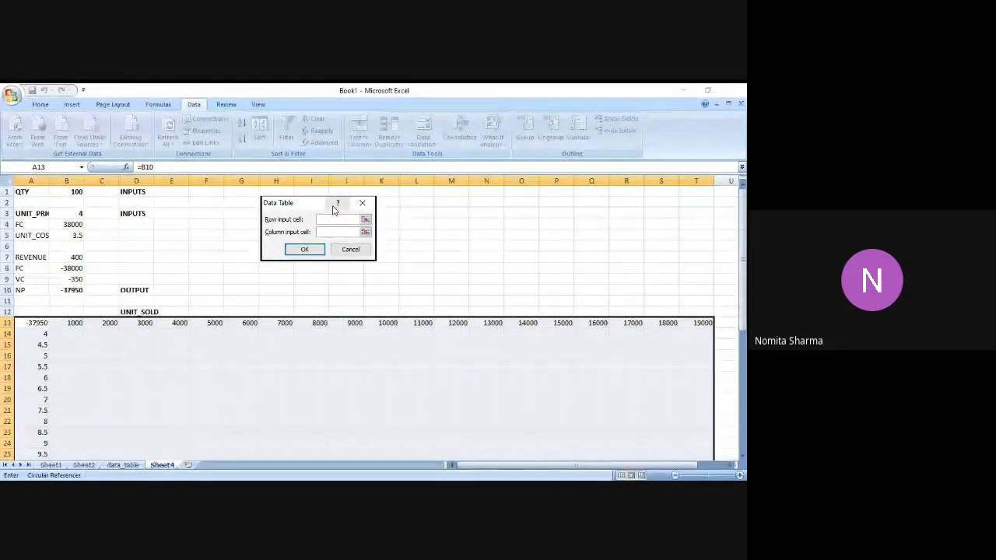
pyautogui.click(76, 190)
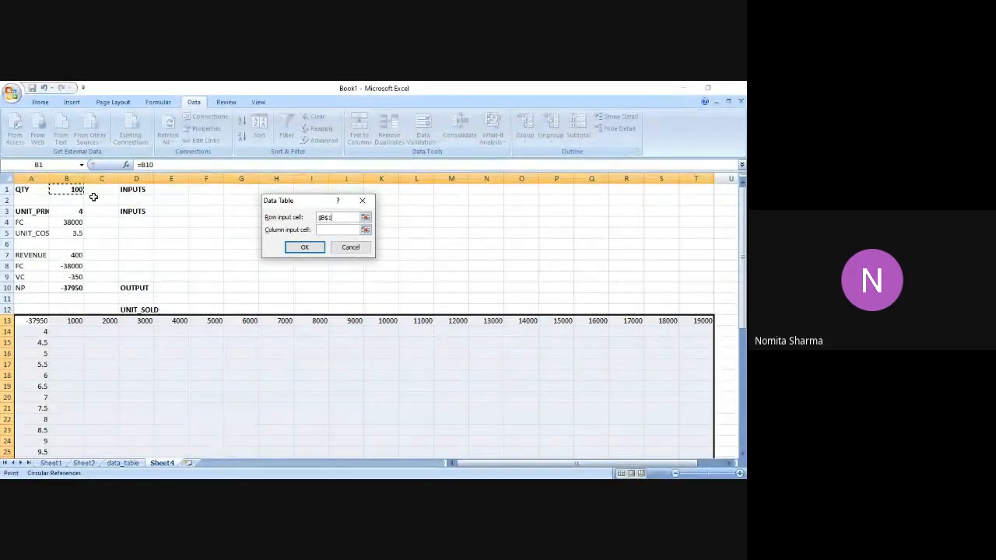
pyautogui.click(333, 230)
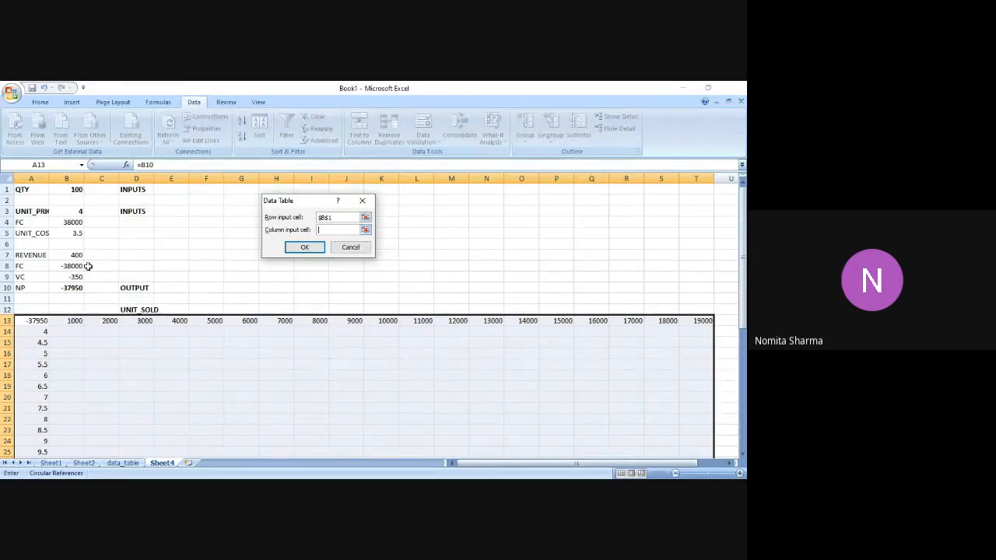
pyautogui.click(78, 211)
pyautogui.scroll(-7, 743, 455)
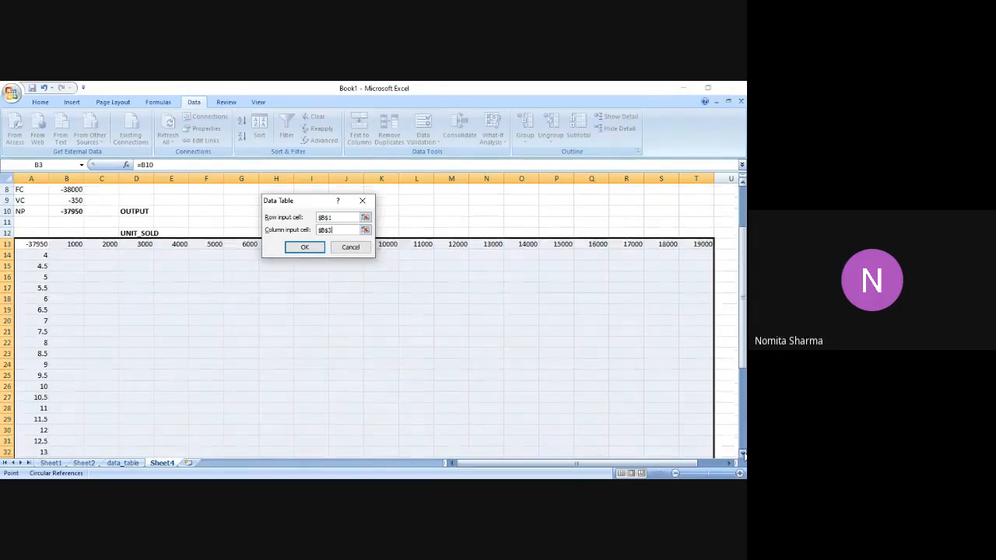
pyautogui.click(743, 455)
pyautogui.click(743, 455)
pyautogui.click(743, 455)
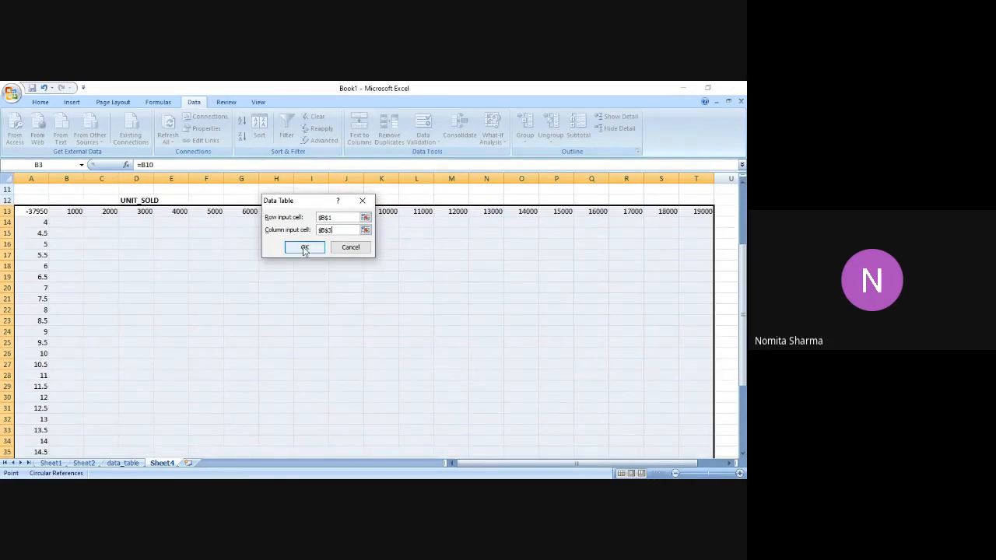
pyautogui.click(303, 246)
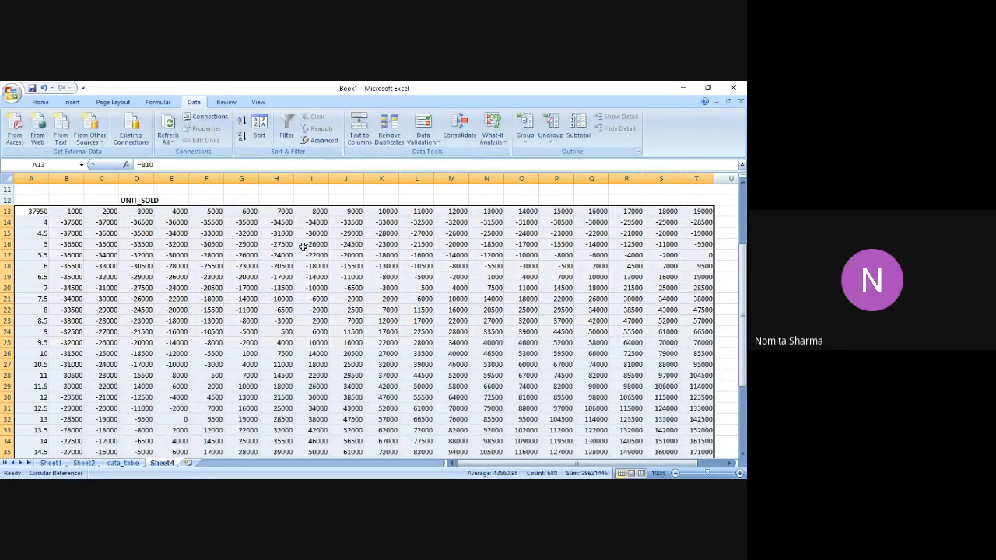
# Look through the net profit values and the table formula in the filled data table, from the lower rows up to its header.
pyautogui.moveTo(743, 273); pyautogui.dragTo(743, 284)
pyautogui.click(393, 302)
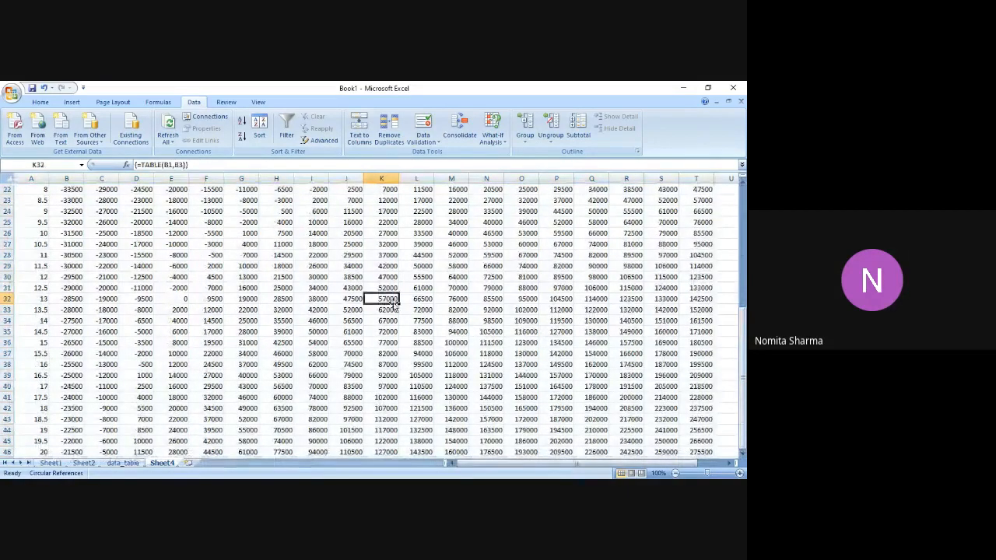
pyautogui.press('Up')
pyautogui.press('Up')
pyautogui.press('Up')
pyautogui.press('Up')
pyautogui.press('Up')
pyautogui.press('Up')
pyautogui.press('Up')
pyautogui.press('Up')
pyautogui.press('Up')
pyautogui.press('Up')
pyautogui.press('Up')
pyautogui.press('Up')
pyautogui.press('Up')
pyautogui.press('Up')
pyautogui.press('Up')
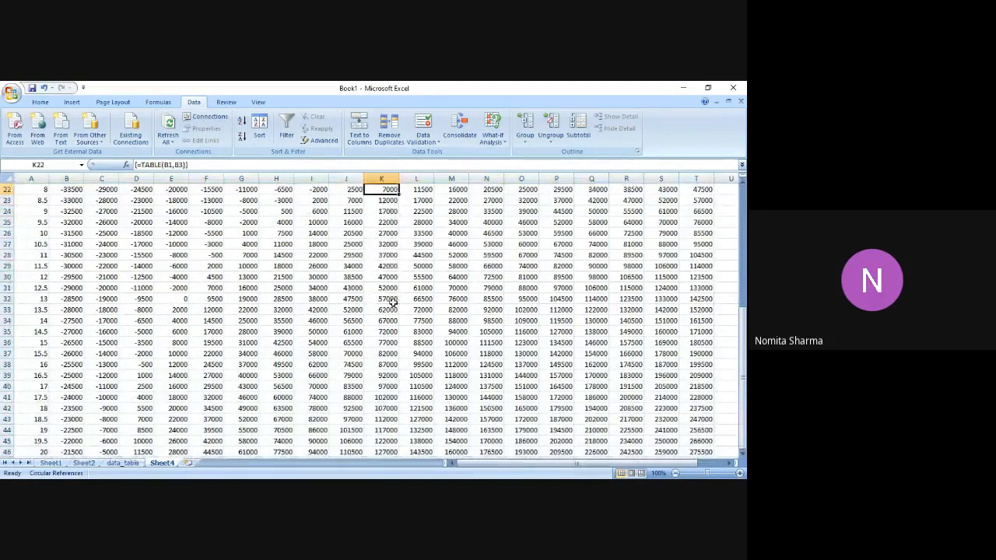
pyautogui.press('Up')
pyautogui.press('Up')
pyautogui.press('Up')
pyautogui.press('Up')
pyautogui.press('Up')
pyautogui.press('Up')
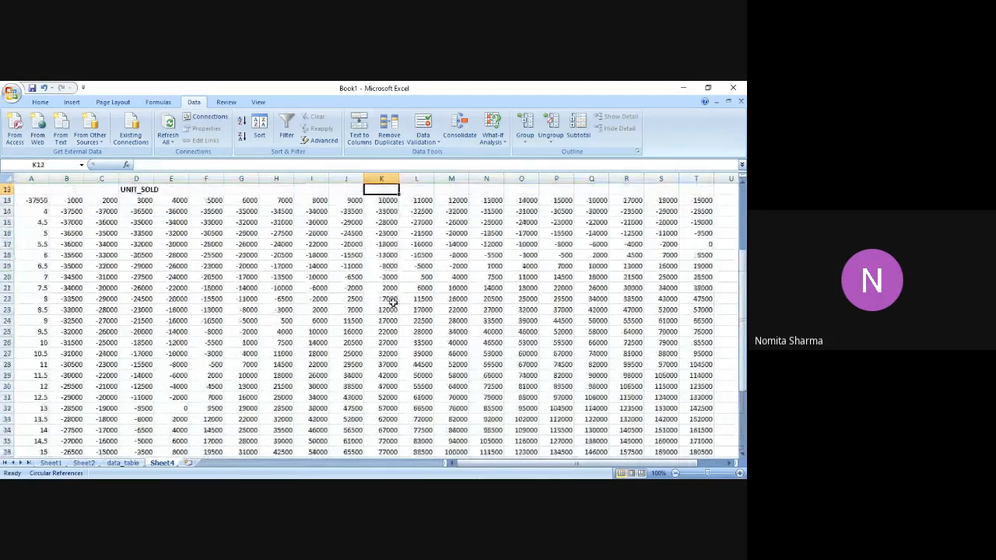
pyautogui.press('Left')
pyautogui.press('Left')
pyautogui.press('Left')
pyautogui.press('Left')
pyautogui.press('Left')
pyautogui.press('Left')
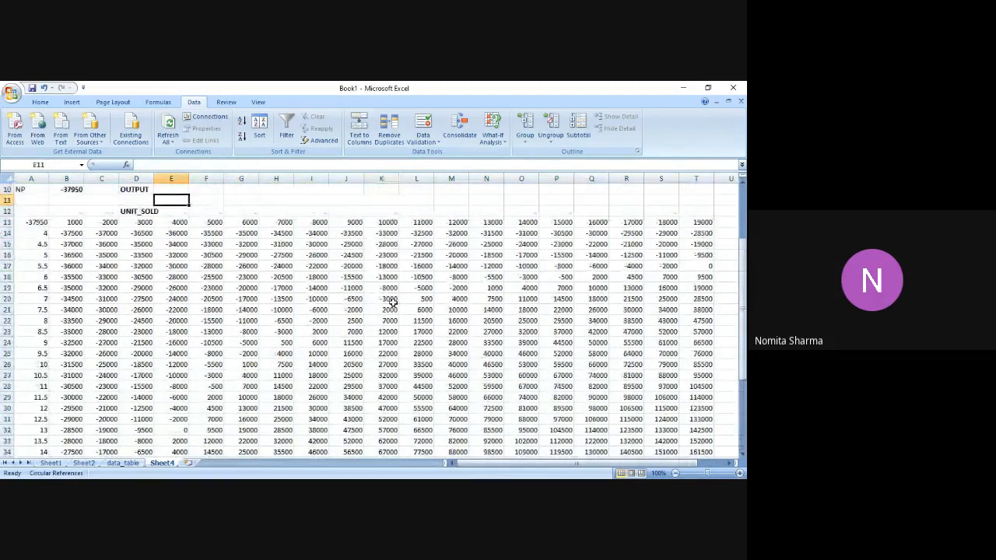
# Make the data table's header row A13:T13, with the linked net profit and the units sold, bold.
pyautogui.click(39, 225)
pyautogui.hotkey('shift', 'Right')
pyautogui.hotkey('shift', 'Right')
pyautogui.hotkey('shift', 'Right')
pyautogui.hotkey('shift', 'Right')
pyautogui.hotkey('shift', 'Right')
pyautogui.hotkey('shift', 'Right')
pyautogui.hotkey('shift', 'Right')
pyautogui.hotkey('shift', 'Right')
pyautogui.hotkey('shift', 'Right')
pyautogui.hotkey('shift', 'Right')
pyautogui.hotkey('shift', 'Right')
pyautogui.hotkey('shift', 'Right')
pyautogui.hotkey('shift', 'Right')
pyautogui.hotkey('shift', 'Right')
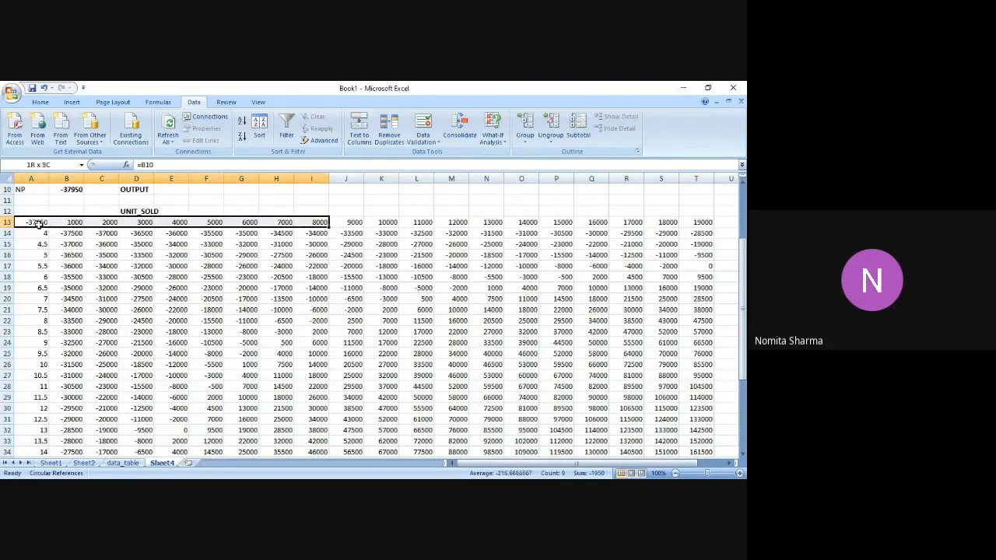
pyautogui.hotkey('shift', 'Right')
pyautogui.hotkey('shift', 'Right')
pyautogui.hotkey('shift', 'Right')
pyautogui.hotkey('shift', 'Right')
pyautogui.hotkey('shift', 'Right')
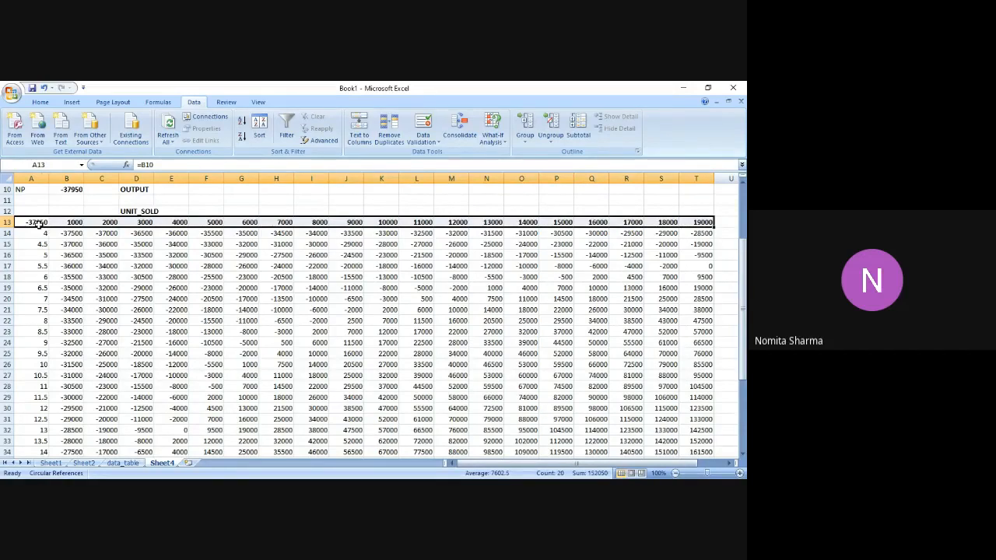
# Make the unit prices in A14:A46 bold.
pyautogui.click(40, 235)
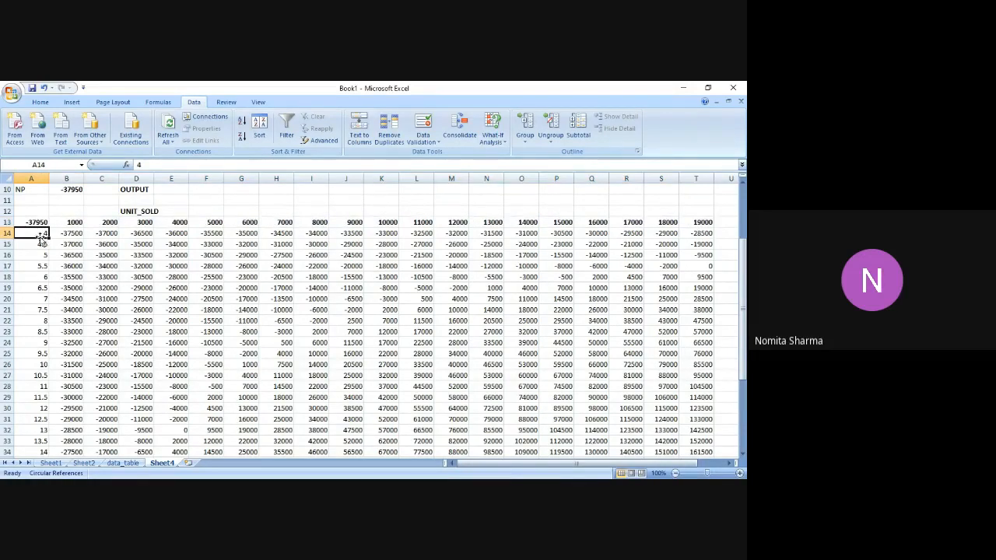
pyautogui.hotkey('shift', 'Down')
pyautogui.hotkey('shift', 'Down')
pyautogui.hotkey('shift', 'Down')
pyautogui.hotkey('shift', 'Down')
pyautogui.hotkey('shift', 'Down')
pyautogui.hotkey('shift', 'Down')
pyautogui.hotkey('shift', 'Down')
pyautogui.hotkey('shift', 'Down')
pyautogui.hotkey('shift', 'Down')
pyautogui.hotkey('shift', 'Down')
pyautogui.hotkey('shift', 'Down')
pyautogui.hotkey('shift', 'Down')
pyautogui.hotkey('shift', 'Down')
pyautogui.hotkey('shift', 'Down')
pyautogui.hotkey('shift', 'Down')
pyautogui.hotkey('shift', 'Down')
pyautogui.hotkey('shift', 'Down')
pyautogui.hotkey('shift', 'Down')
pyautogui.hotkey('shift', 'Down')
pyautogui.hotkey('shift', 'Down')
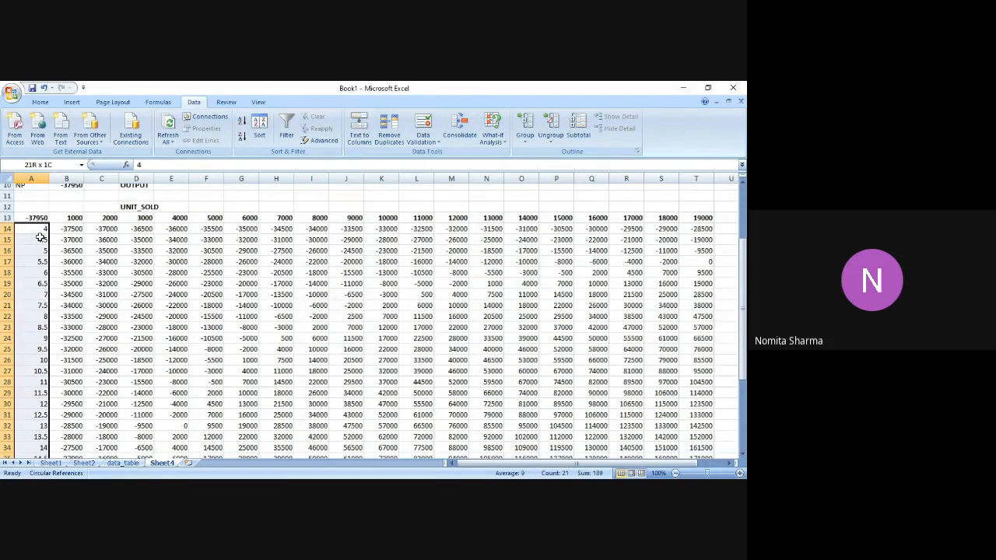
pyautogui.hotkey('shift', 'Down')
pyautogui.hotkey('shift', 'Down')
pyautogui.hotkey('shift', 'Down')
pyautogui.hotkey('shift', 'Down')
pyautogui.hotkey('shift', 'Down')
pyautogui.hotkey('shift', 'Down')
pyautogui.hotkey('shift', 'Down')
pyautogui.hotkey('shift', 'Down')
pyautogui.hotkey('shift', 'Down')
pyautogui.hotkey('shift', 'Down')
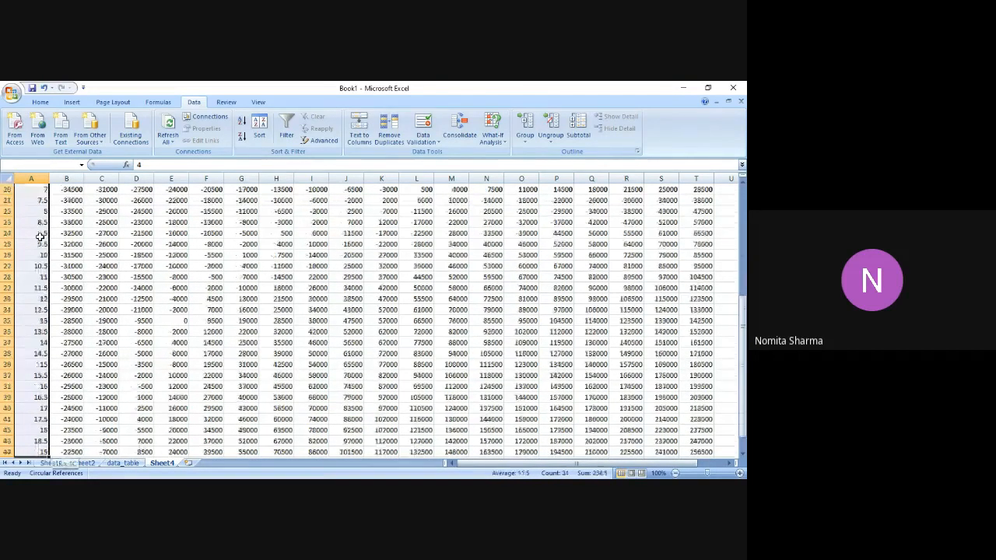
pyautogui.hotkey('shift', 'Down')
pyautogui.hotkey('shift', 'Down')
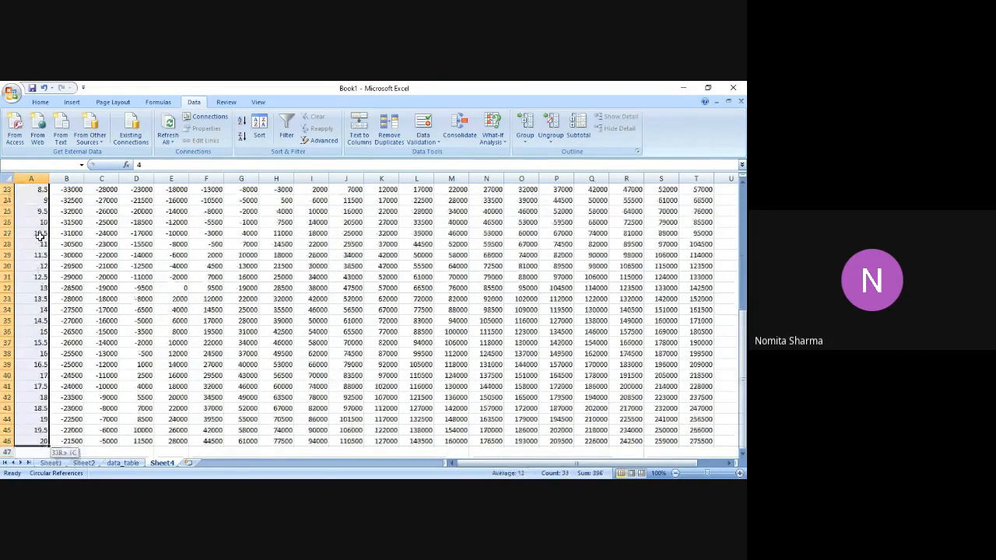
pyautogui.scroll(7, 40, 236)
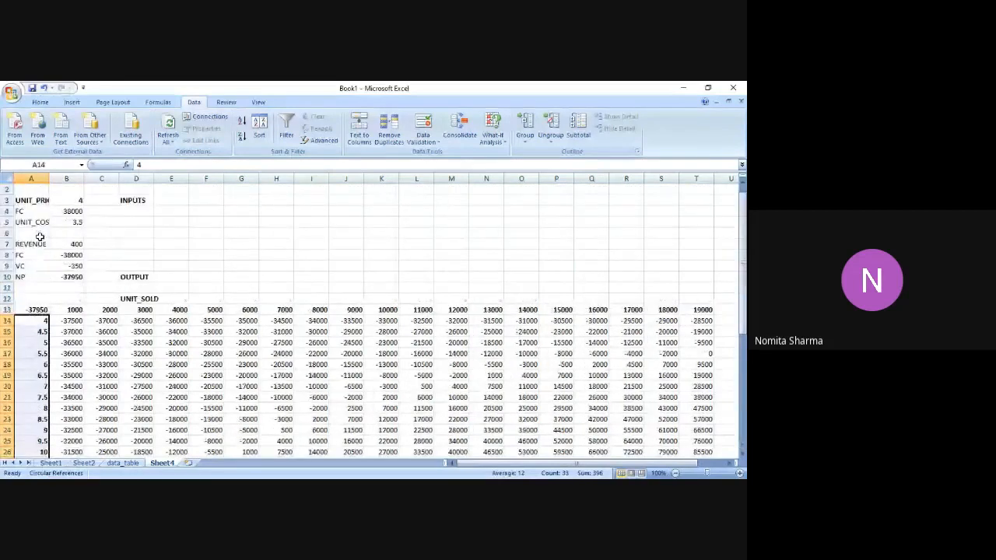
# Examine how the linked corner cell, the unit prices and the 1000-unit heading relate to the net profit in B14.
pyautogui.press('Up')
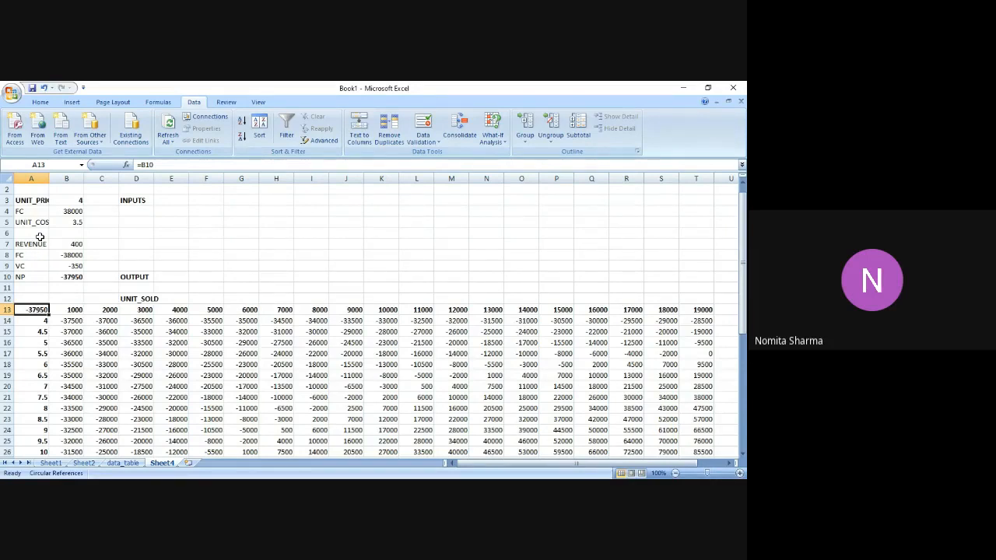
pyautogui.press('Down')
pyautogui.press('Down')
pyautogui.press('Down')
pyautogui.press('Down')
pyautogui.press('Down')
pyautogui.press('Down')
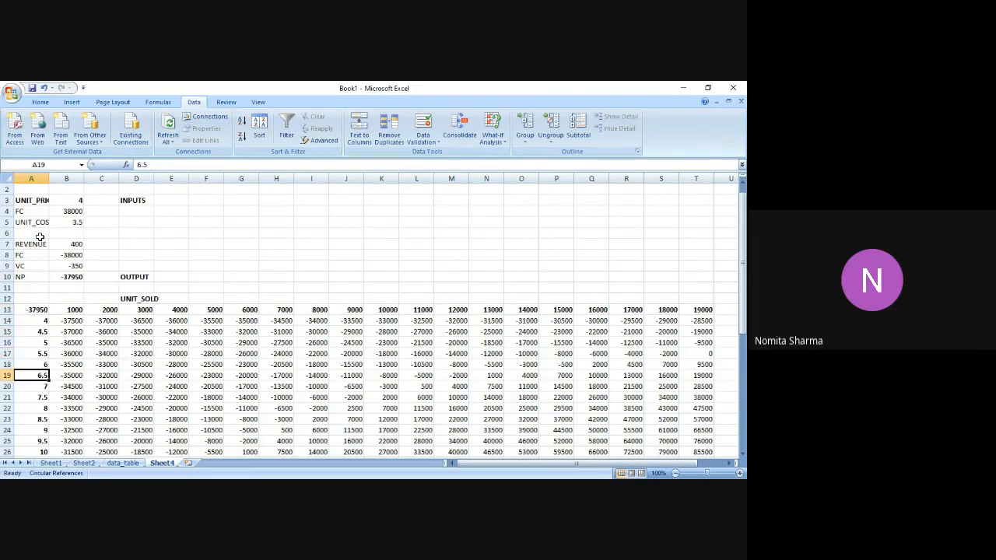
pyautogui.press('Up')
pyautogui.click(69, 322)
pyautogui.press('Up')
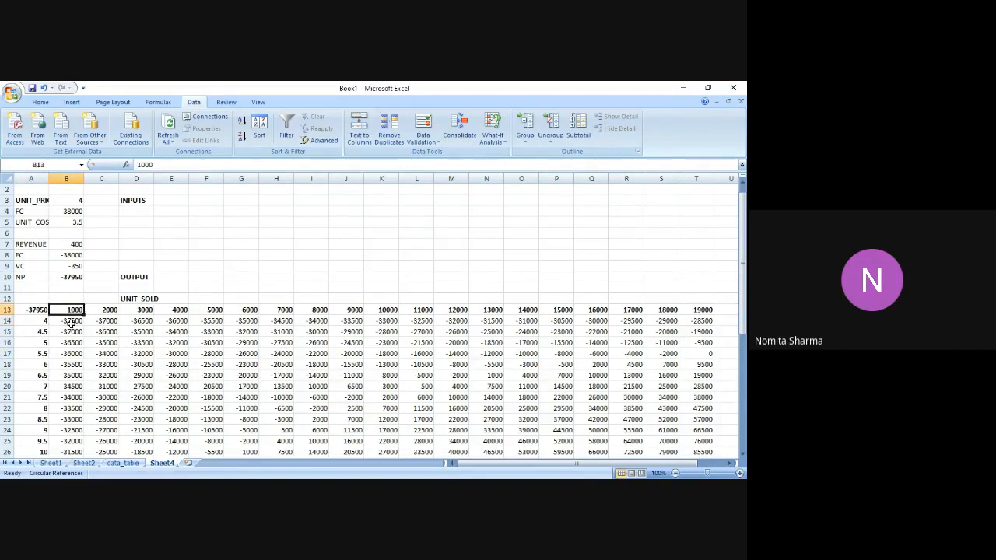
pyautogui.press('Down')
pyautogui.press('Left')
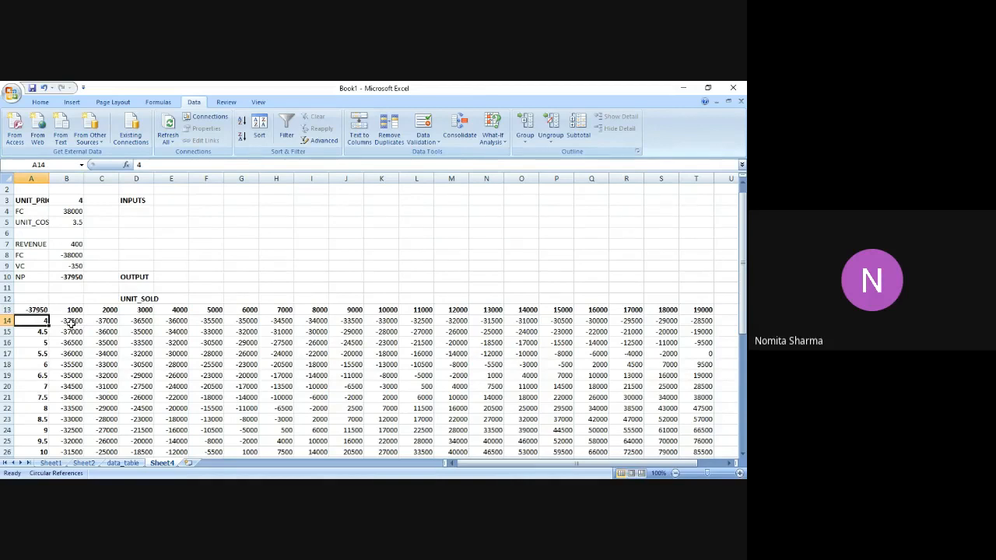
pyautogui.press('Right')
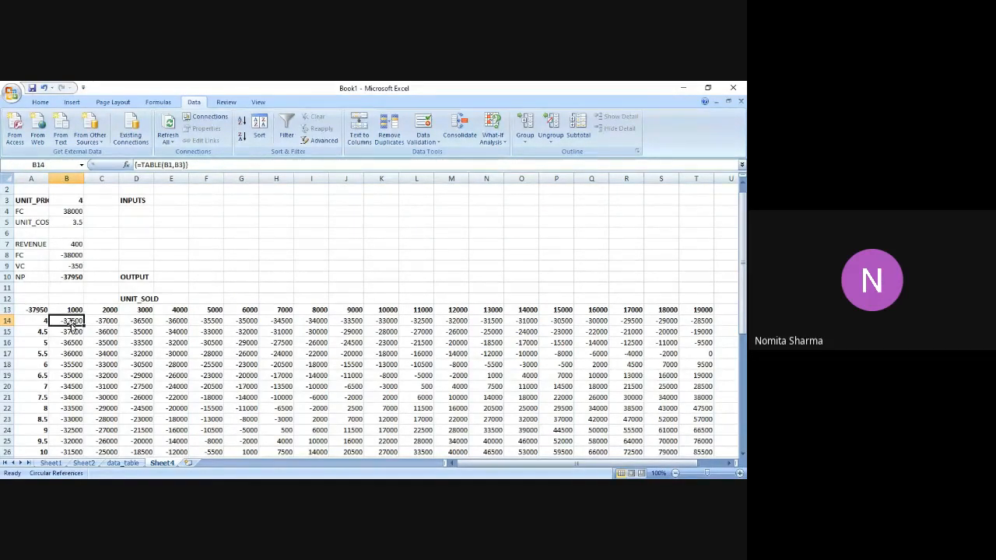
pyautogui.press('Left')
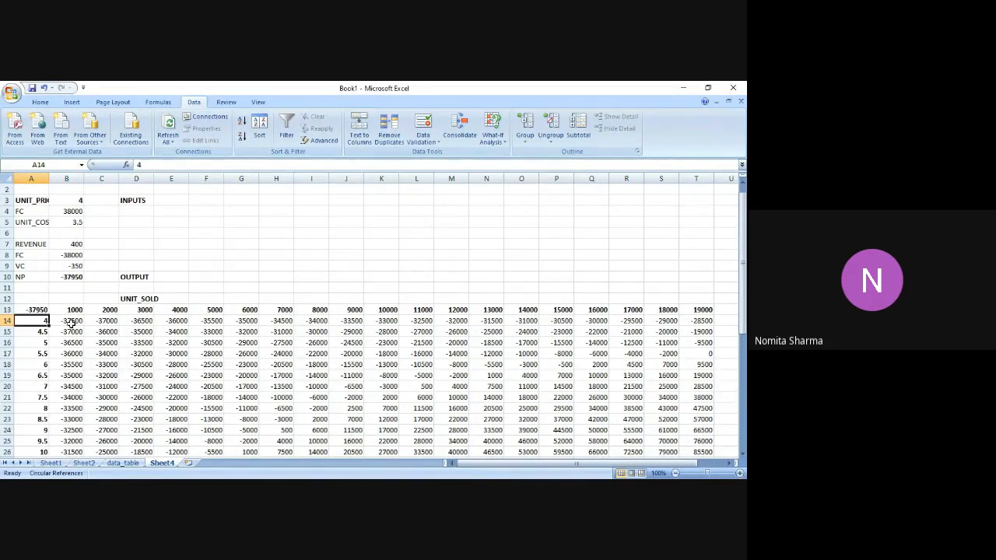
# Examine the net profits along row 14 for unit price 4 across all the units sold.
pyautogui.press('Right')
pyautogui.press('Right')
pyautogui.press('Right')
pyautogui.press('Right')
pyautogui.press('Right')
pyautogui.press('Right')
# Examine the net profits along row 16 for unit price 5, from 1000 to 19000 units sold.
pyautogui.press('Right')
pyautogui.press('Right')
pyautogui.press('Right')
pyautogui.press('Right')
pyautogui.press('Right')
pyautogui.press('Right')
pyautogui.press('Right')
pyautogui.press('Right')
pyautogui.press('Right')
pyautogui.press('Right')
pyautogui.press('Right')
pyautogui.press('Right')
pyautogui.press('Right')
pyautogui.press('Right')
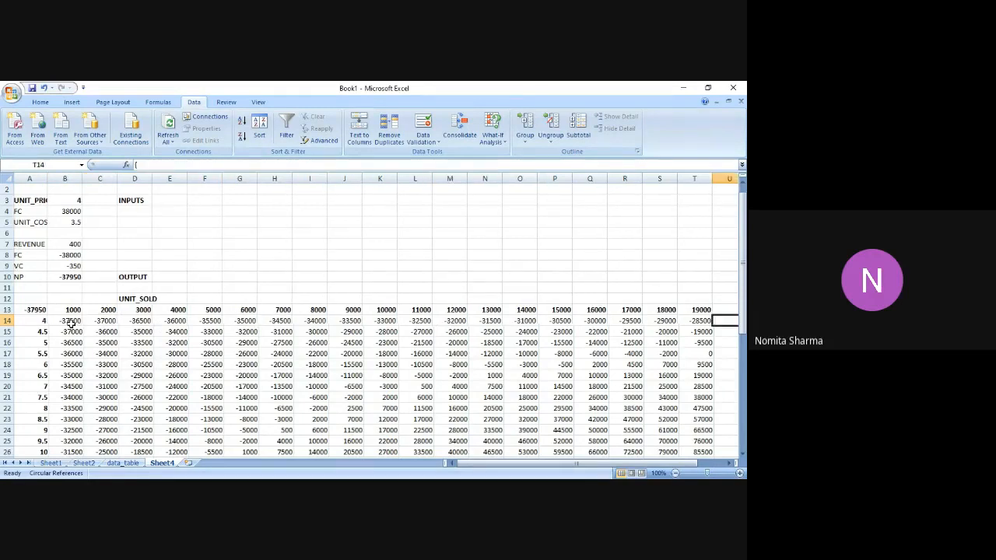
pyautogui.press('Left')
pyautogui.press('Left')
pyautogui.press('Right')
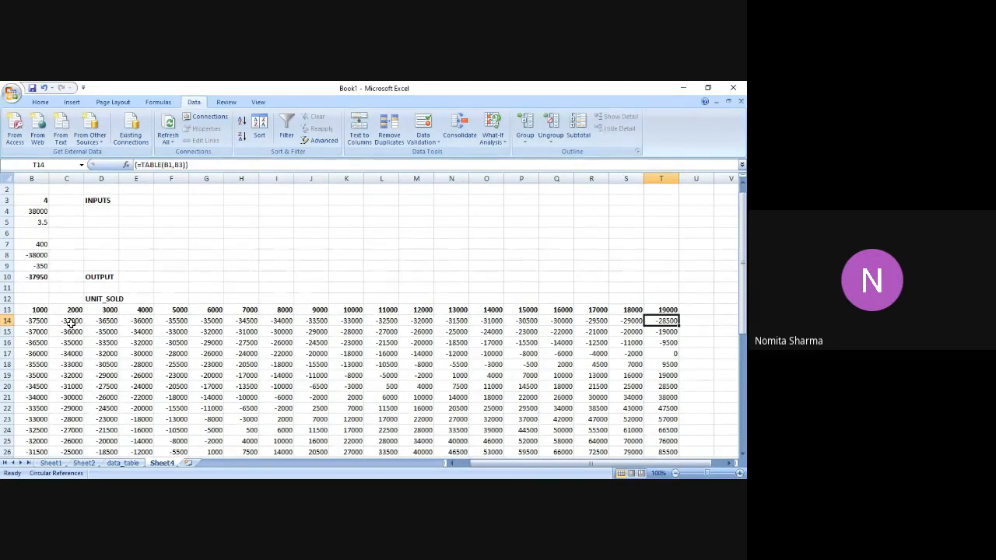
pyautogui.press('Left')
pyautogui.press('Left')
pyautogui.press('Left')
pyautogui.press('Left')
pyautogui.press('Left')
pyautogui.press('Left')
pyautogui.press('Left')
pyautogui.press('Home')
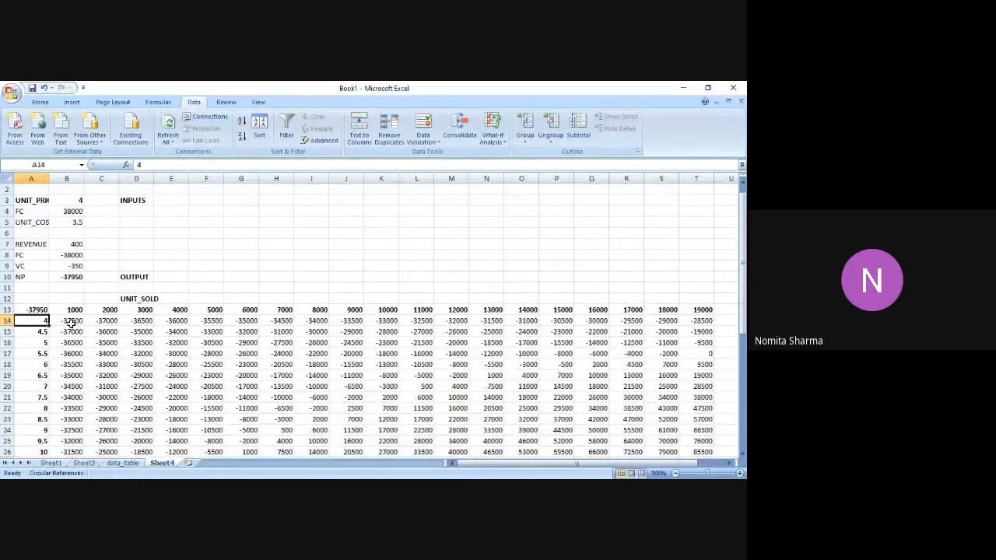
pyautogui.press('Down')
pyautogui.press('Down')
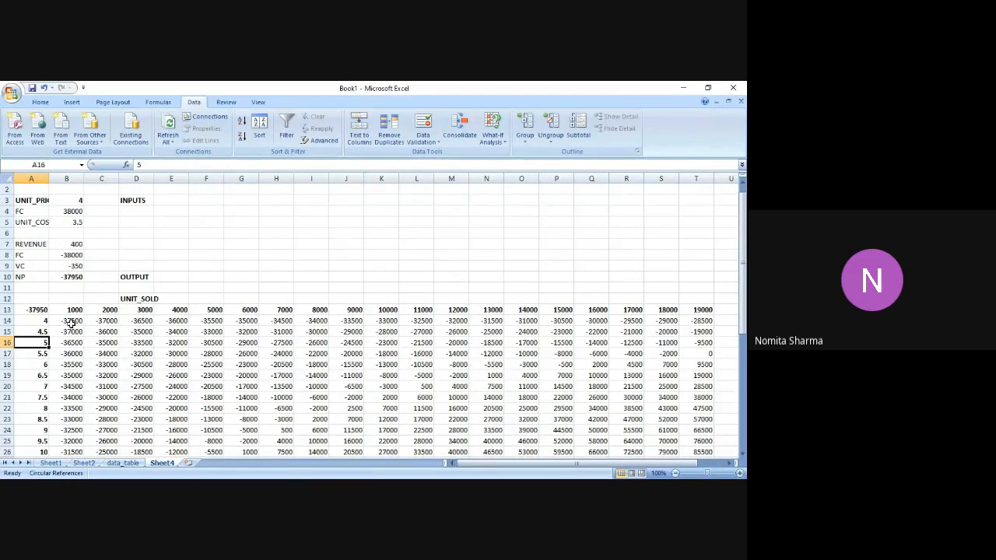
pyautogui.press('Right')
pyautogui.press('Right')
pyautogui.press('Right')
pyautogui.press('Right')
pyautogui.press('Right')
pyautogui.press('Right')
pyautogui.press('Right')
pyautogui.press('Right')
pyautogui.press('Right')
pyautogui.press('Right')
pyautogui.press('Right')
pyautogui.press('Right')
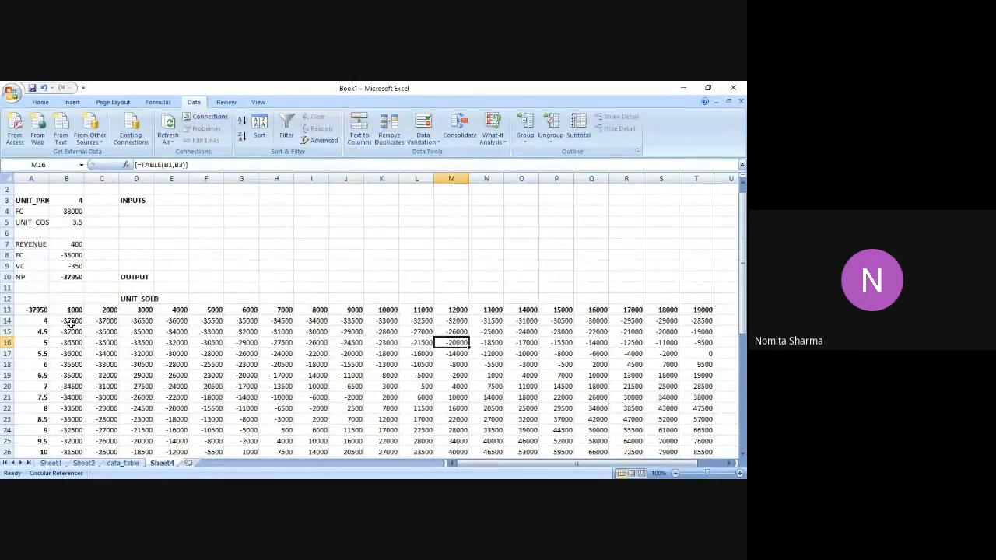
pyautogui.press('Right')
pyautogui.press('Right')
pyautogui.press('Right')
pyautogui.press('Right')
pyautogui.press('Right')
pyautogui.press('Right')
pyautogui.press('Right')
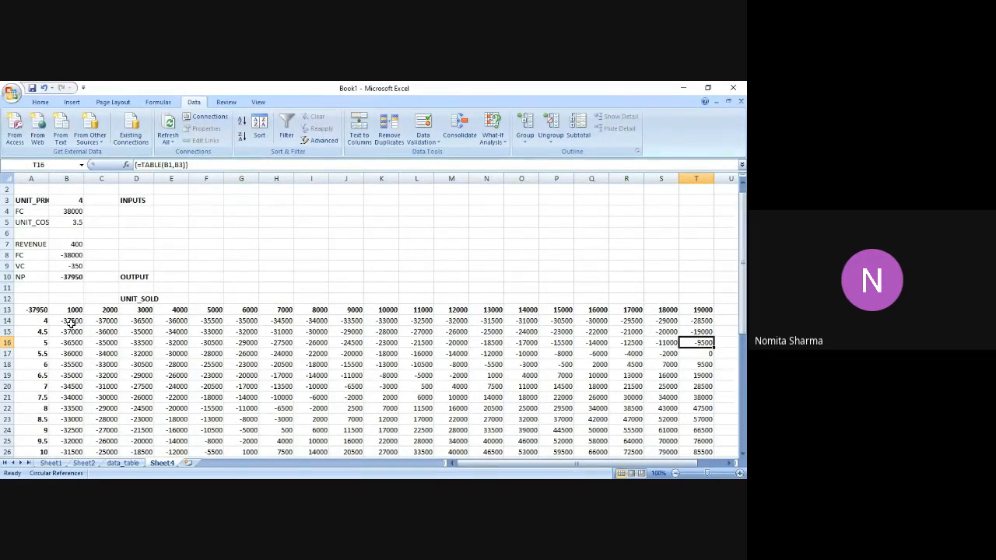
# Check the net profits in row 17 for unit price 5.5 at 19000 and 18000 units sold.
pyautogui.press('Down')
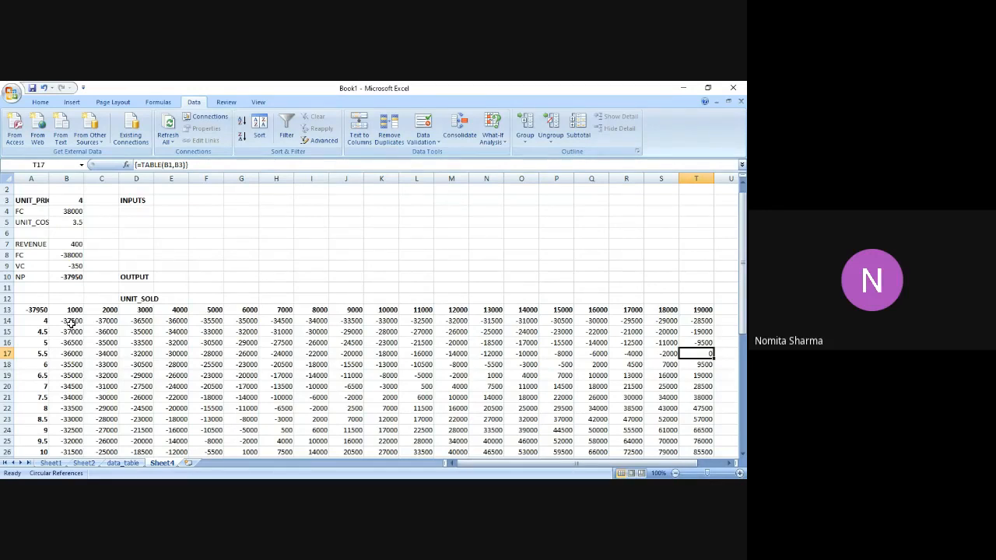
pyautogui.press('Left')
pyautogui.press('Left')
pyautogui.press('Left')
pyautogui.press('Left')
pyautogui.press('Left')
pyautogui.press('Left')
pyautogui.press('Left')
pyautogui.press('Left')
pyautogui.press('Left')
pyautogui.press('Left')
pyautogui.press('Left')
pyautogui.press('Left')
pyautogui.press('Left')
pyautogui.press('Left')
pyautogui.press('Left')
pyautogui.press('Left')
pyautogui.press('Left')
pyautogui.press('Left')
pyautogui.press('Left')
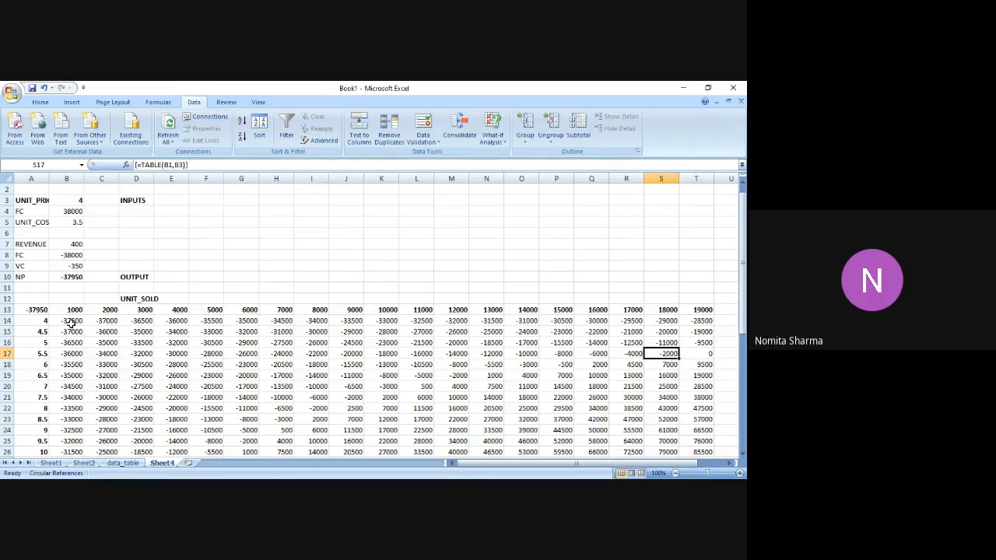
# Examine the net profits along row 18 for unit price 6, from 1000 up to 16000 units sold.
pyautogui.press('Down')
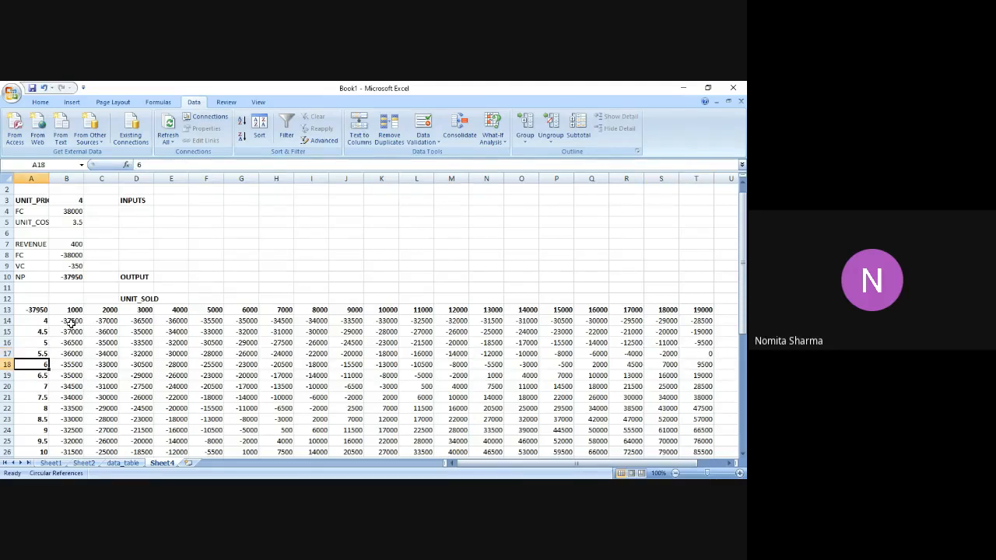
pyautogui.press('Down')
pyautogui.press('Up')
pyautogui.press('Right')
pyautogui.press('Right')
pyautogui.press('Right')
pyautogui.press('Right')
pyautogui.press('Right')
pyautogui.press('Right')
pyautogui.press('Right')
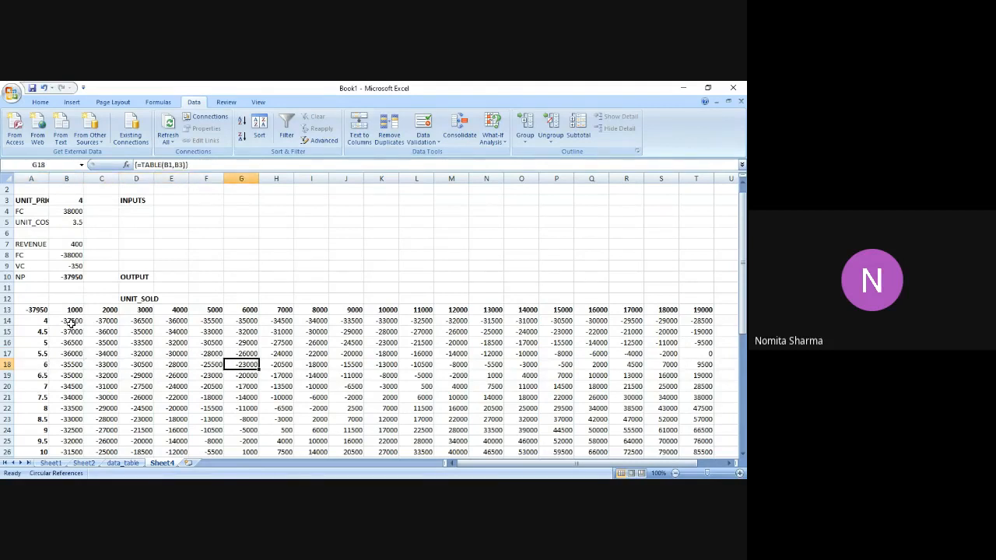
pyautogui.press('Right')
pyautogui.press('Right')
pyautogui.press('Right')
pyautogui.press('Right')
pyautogui.press('Right')
pyautogui.press('Right')
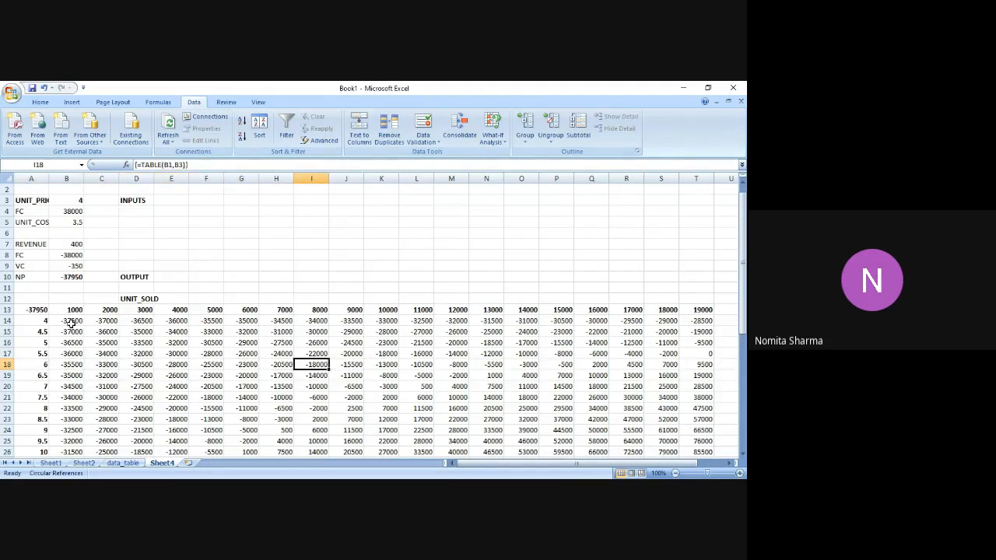
pyautogui.press('Right')
pyautogui.press('Right')
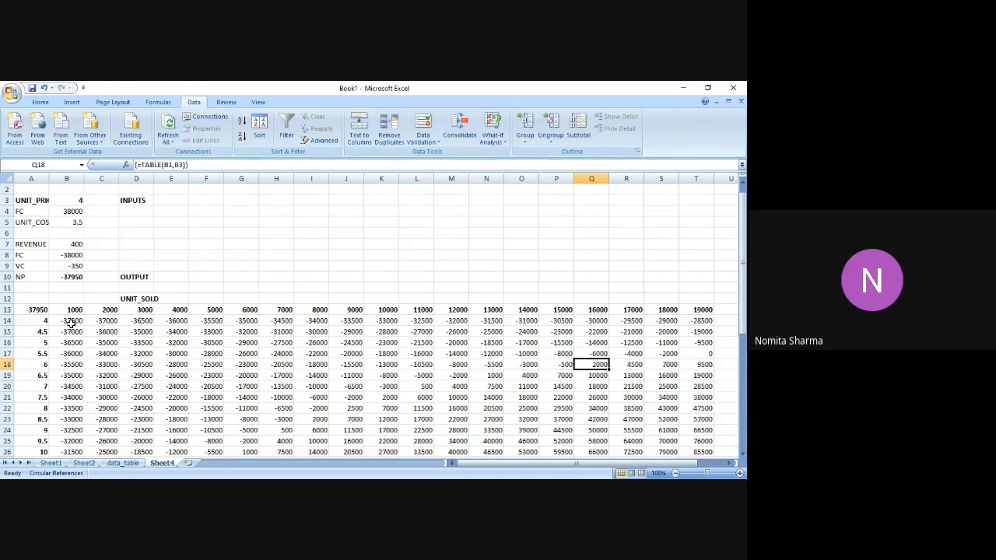
# Compare the net profits in the 16000-unit column against its heading and the unit prices from 6 back to 4.
pyautogui.press('Up')
pyautogui.press('Up')
pyautogui.press('Up')
pyautogui.press('Up')
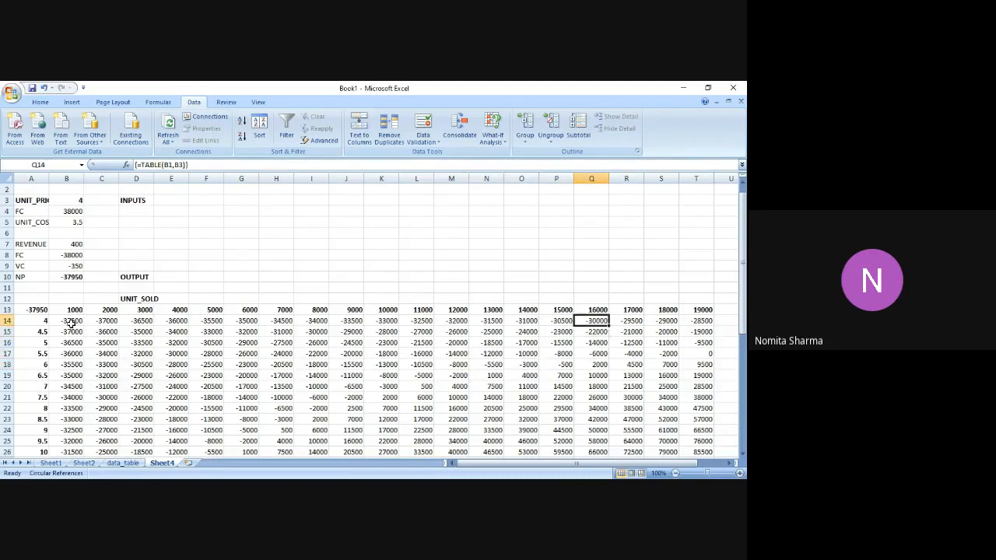
pyautogui.press('Up')
pyautogui.press('Down')
pyautogui.press('Down')
pyautogui.press('Down')
pyautogui.press('Down')
pyautogui.press('Down')
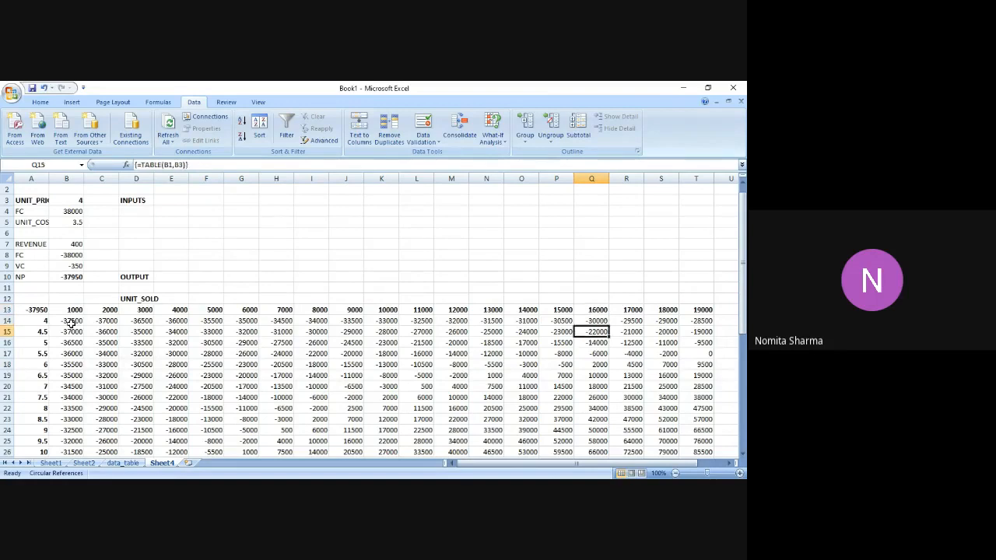